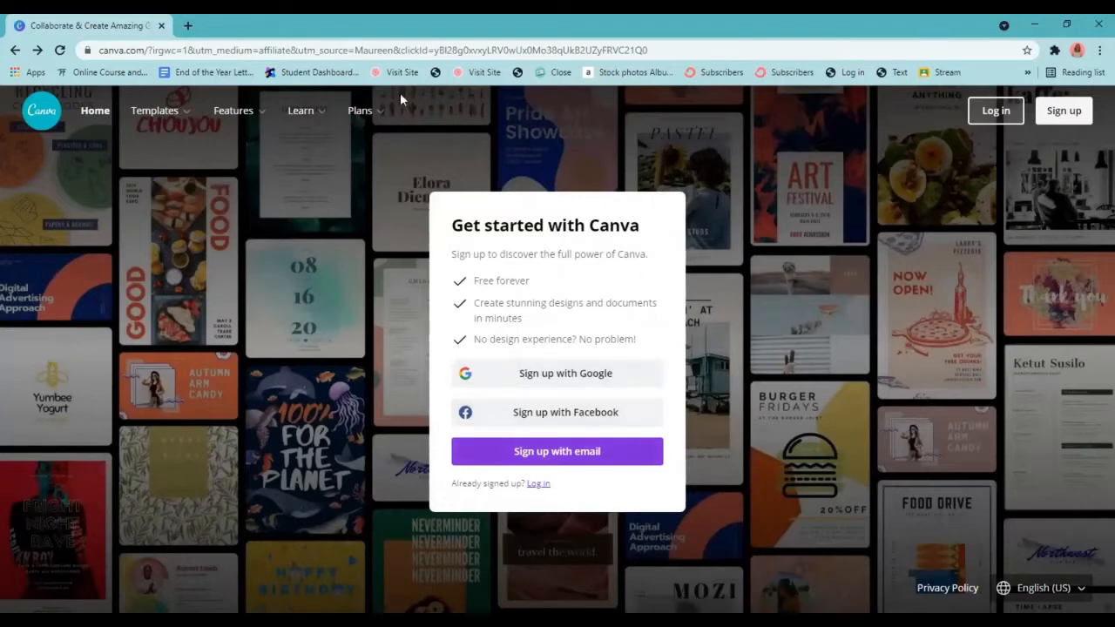
# Open the pricing plans page and compare the features of the Free, Pro and Enterprise plans
pyautogui.click(353, 114)
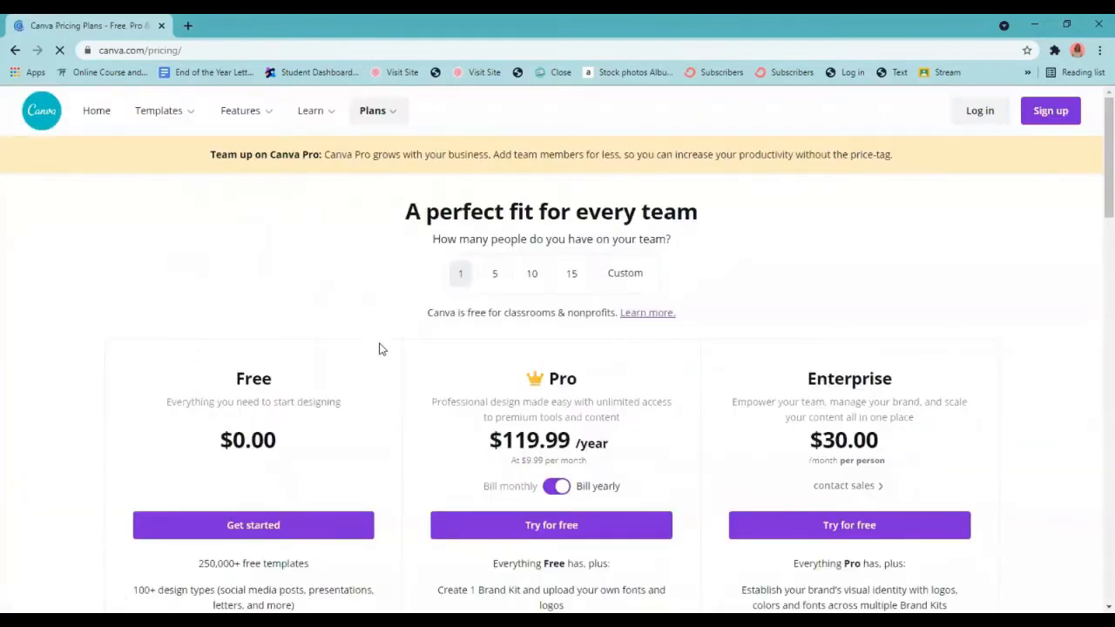
pyautogui.scroll(-2, 378, 348)
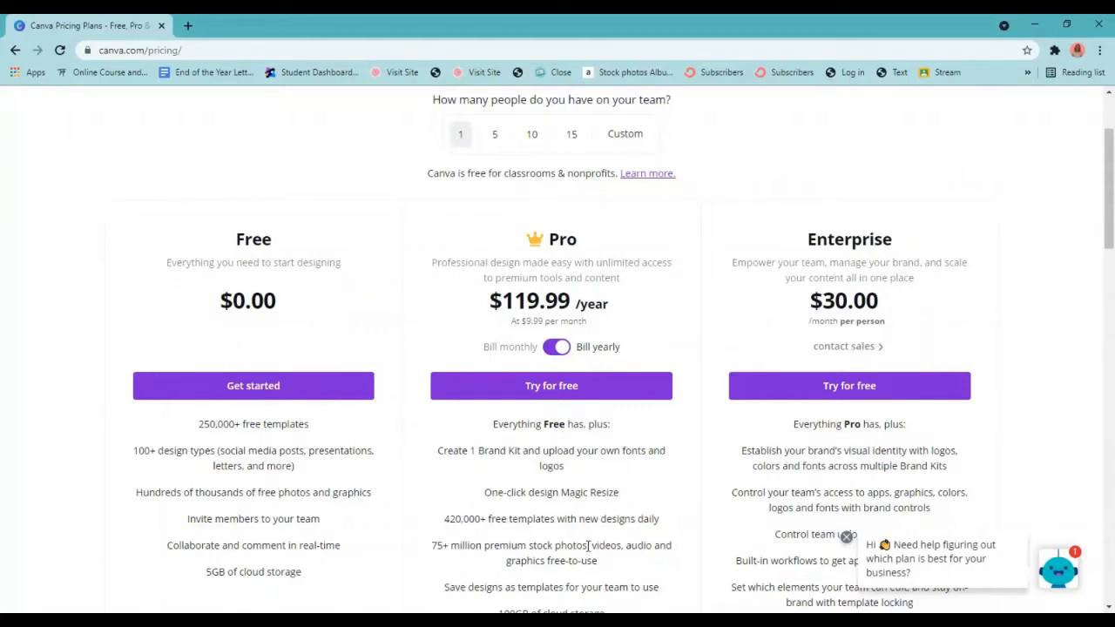
pyautogui.scroll(-3, 580, 531)
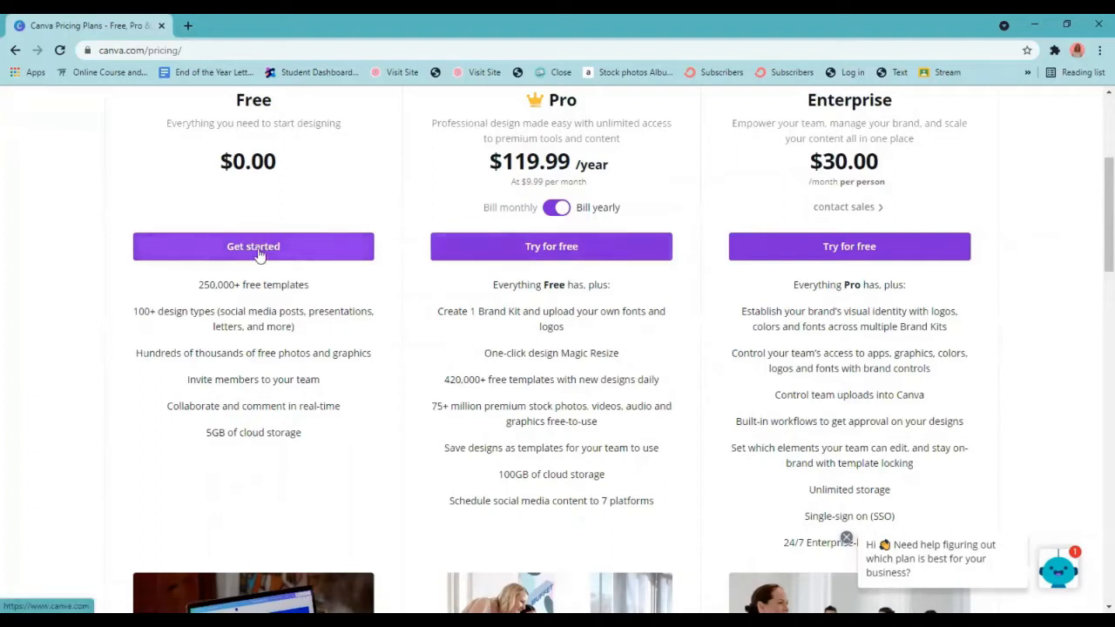
# Choose the Pro plan's free trial, log in with the existing account and dismiss the upgrade offer
pyautogui.click(574, 254)
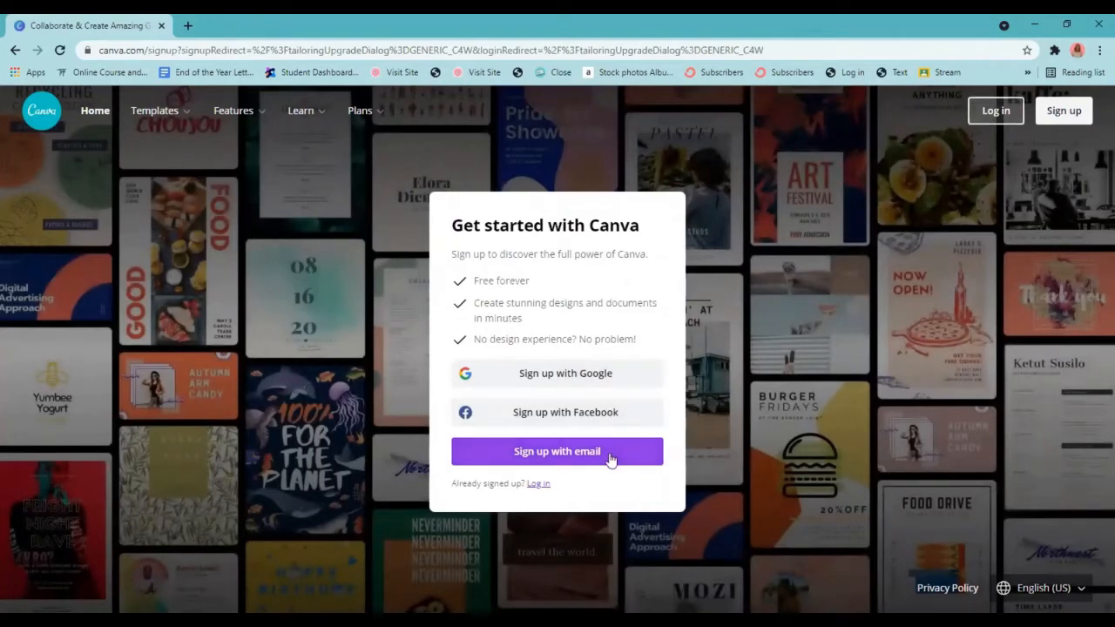
pyautogui.click(995, 111)
pyautogui.click(557, 505)
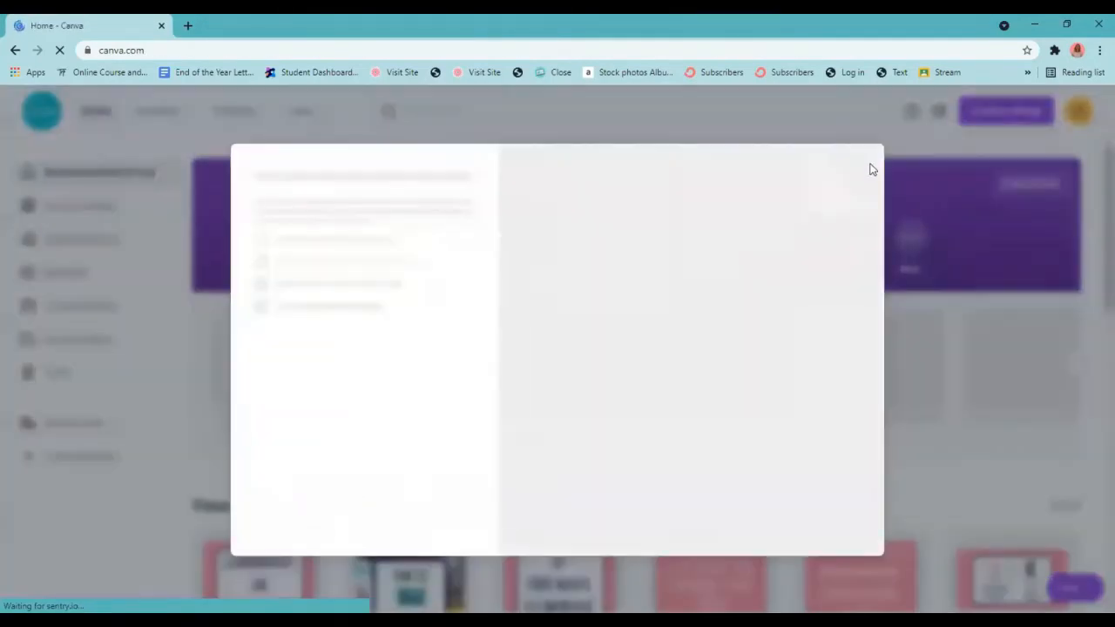
pyautogui.click(901, 156)
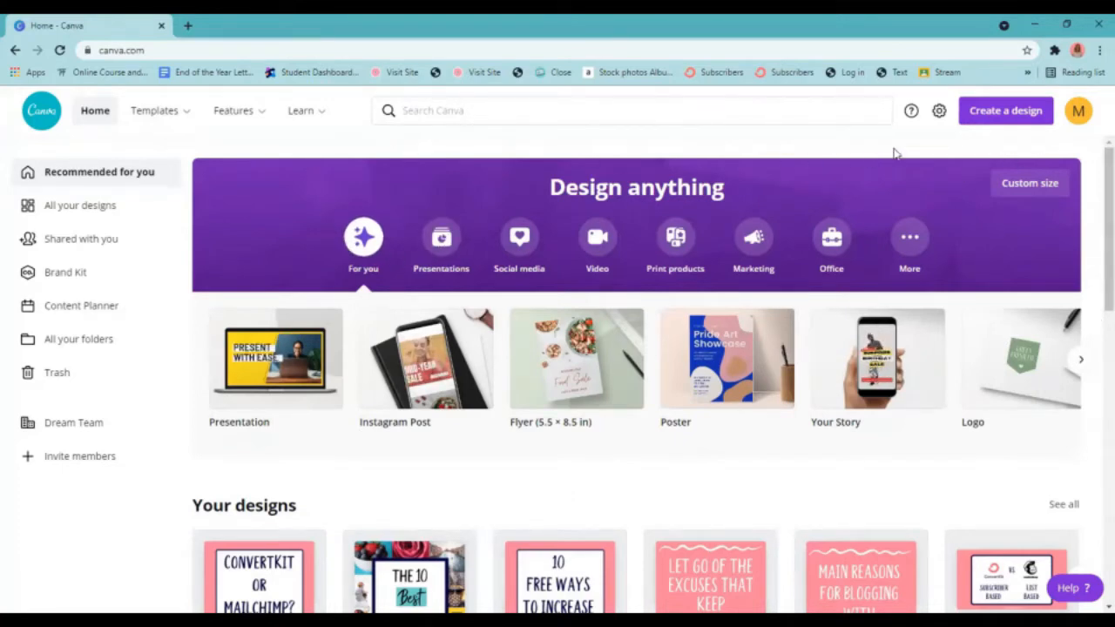
# Check the account options and browse the list of design types available for a new design
pyautogui.click(1080, 112)
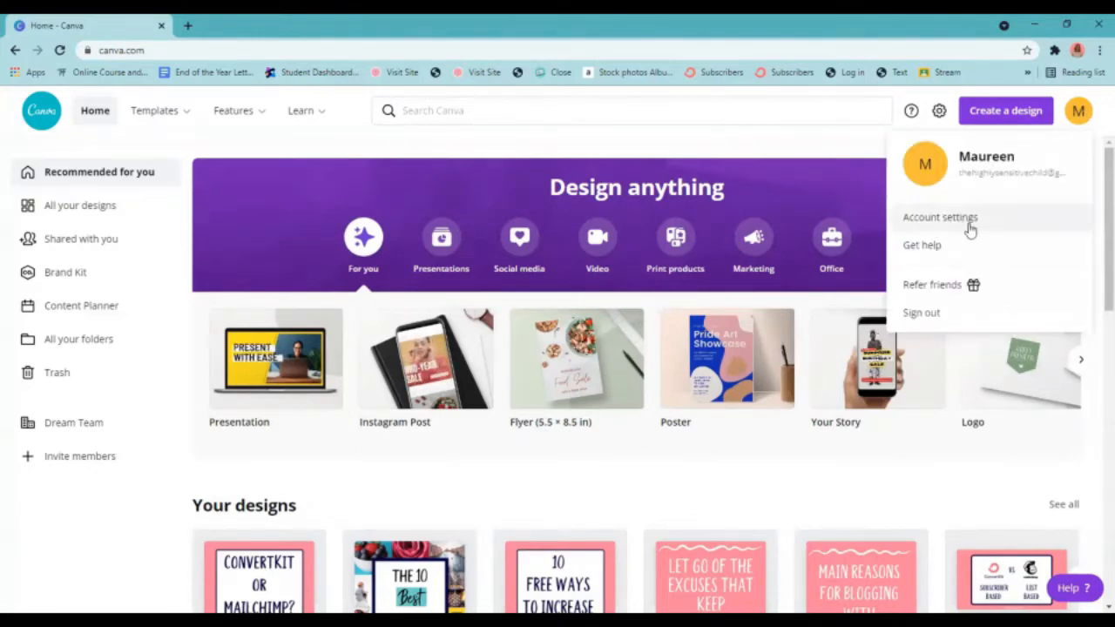
pyautogui.click(1081, 114)
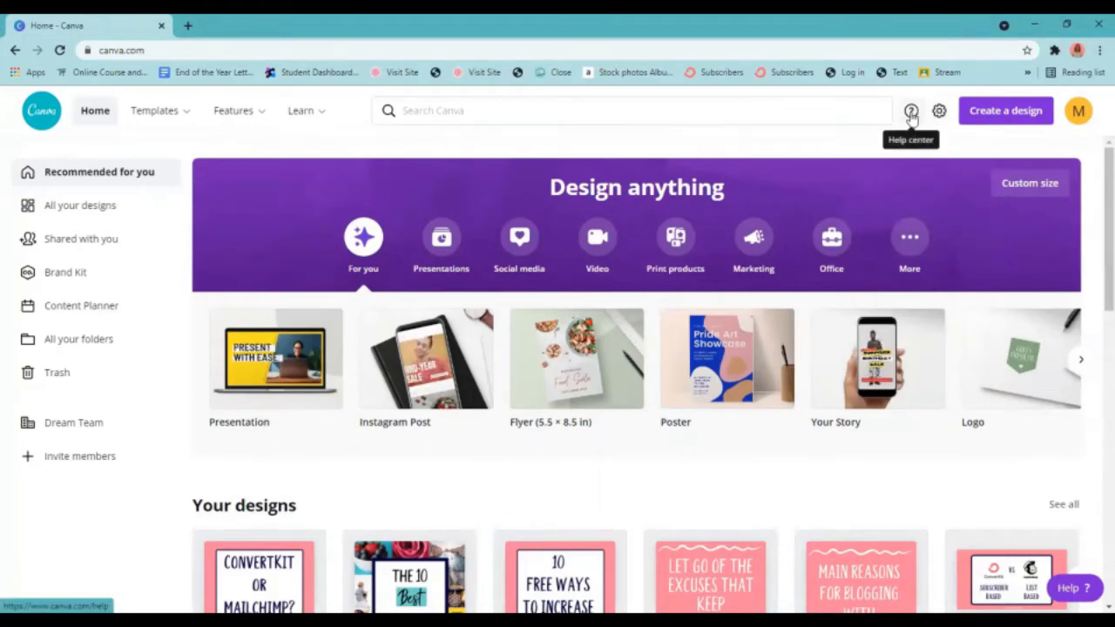
pyautogui.click(1007, 117)
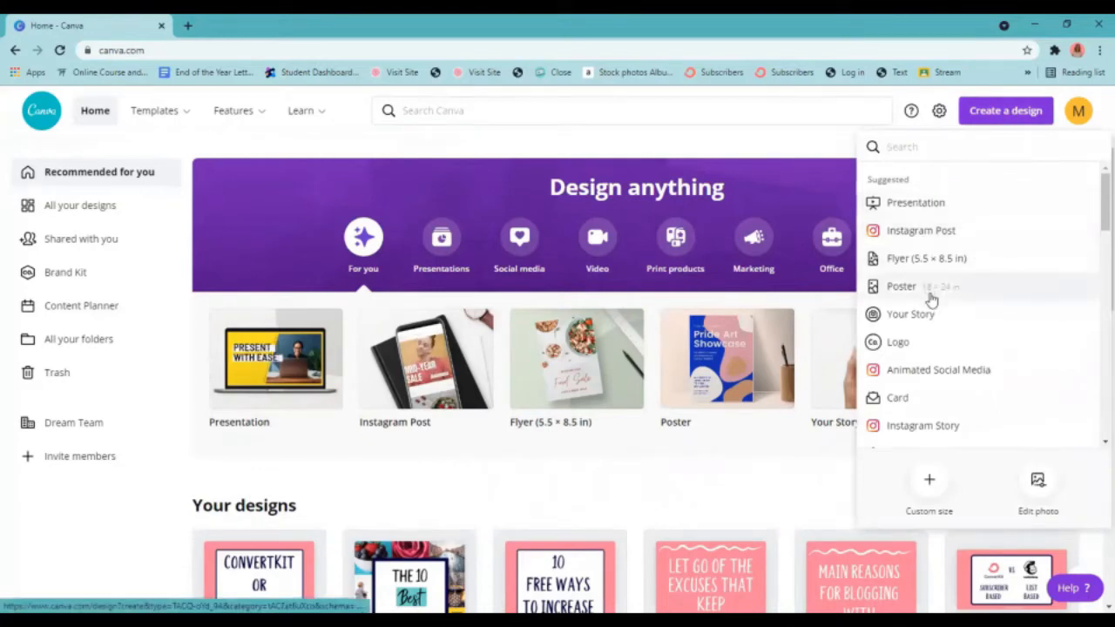
pyautogui.scroll(-3, 931, 299)
pyautogui.scroll(2, 926, 341)
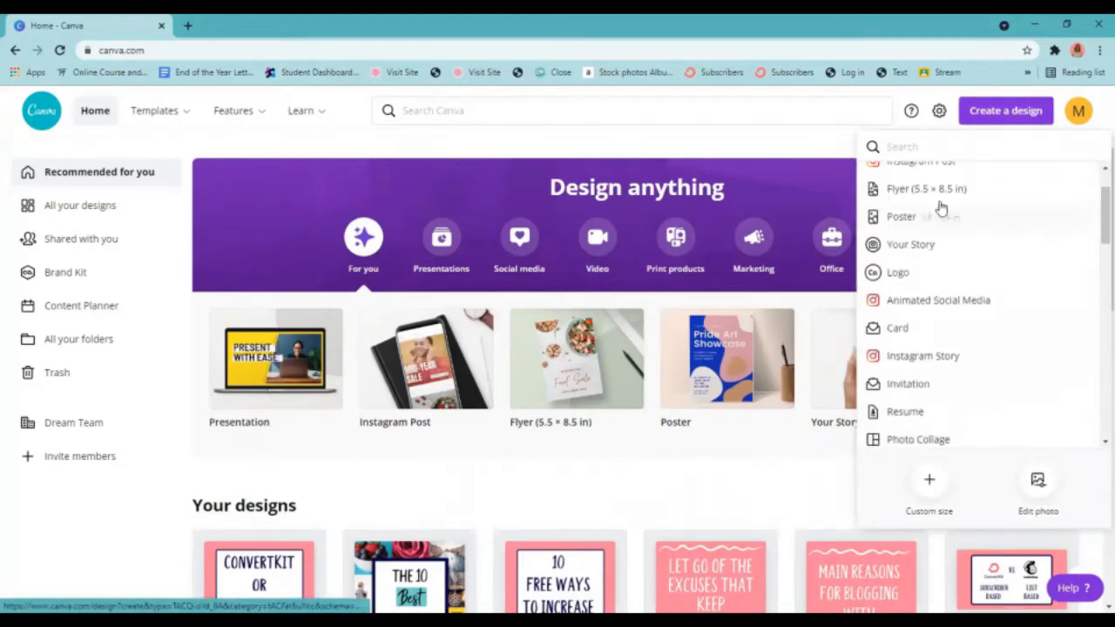
pyautogui.scroll(2, 941, 207)
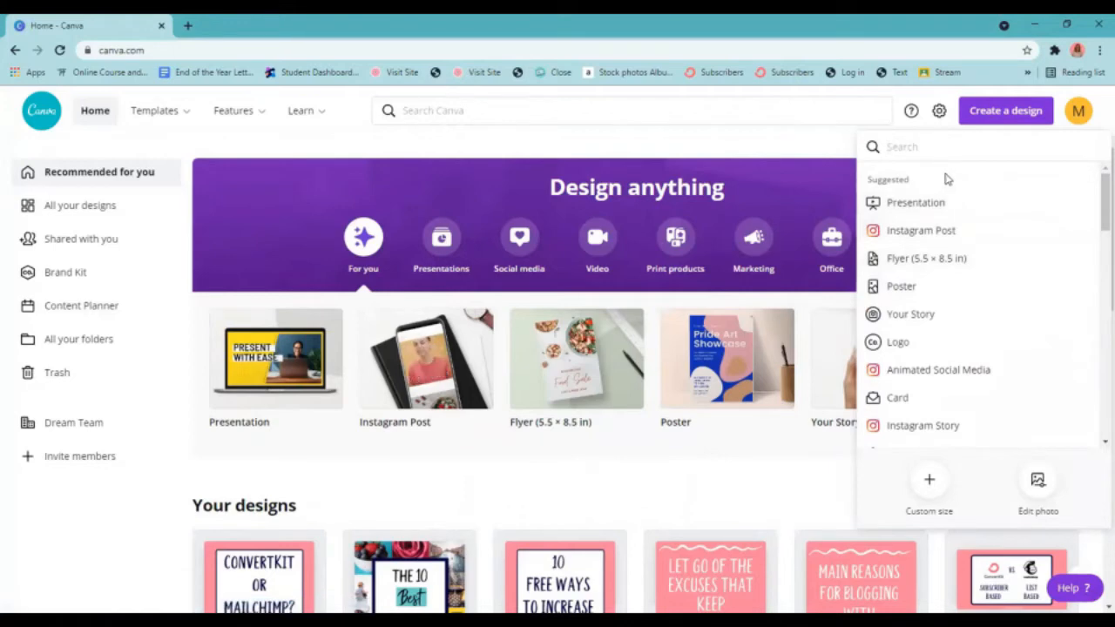
# Search Canva for "facebook" to view the suggested design types, and dismiss the suggestions
pyautogui.click(660, 108)
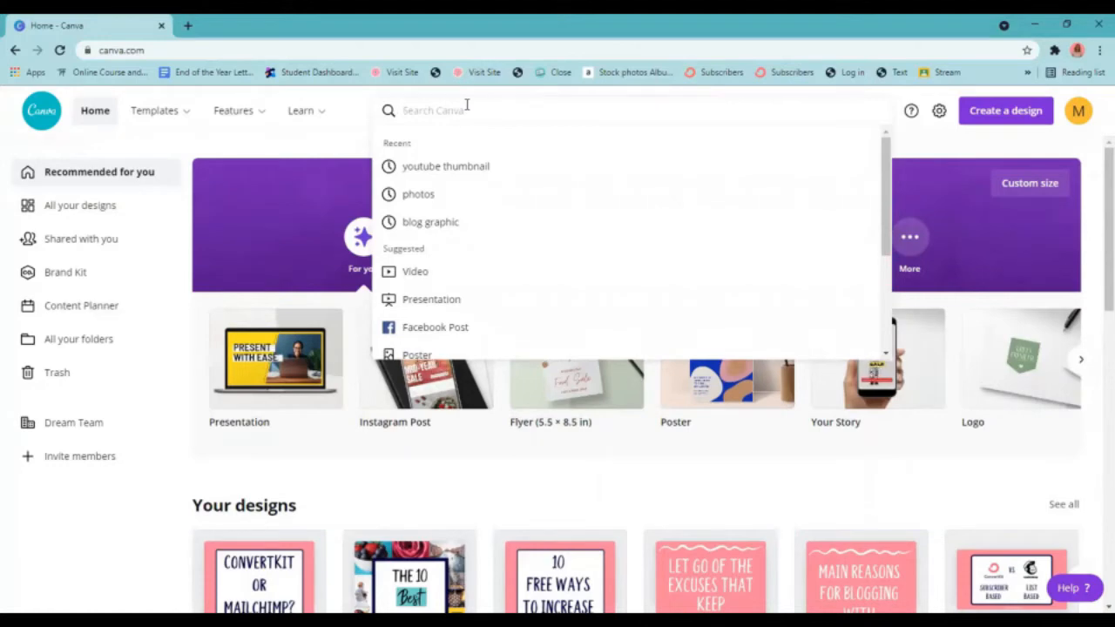
pyautogui.write('facebook')
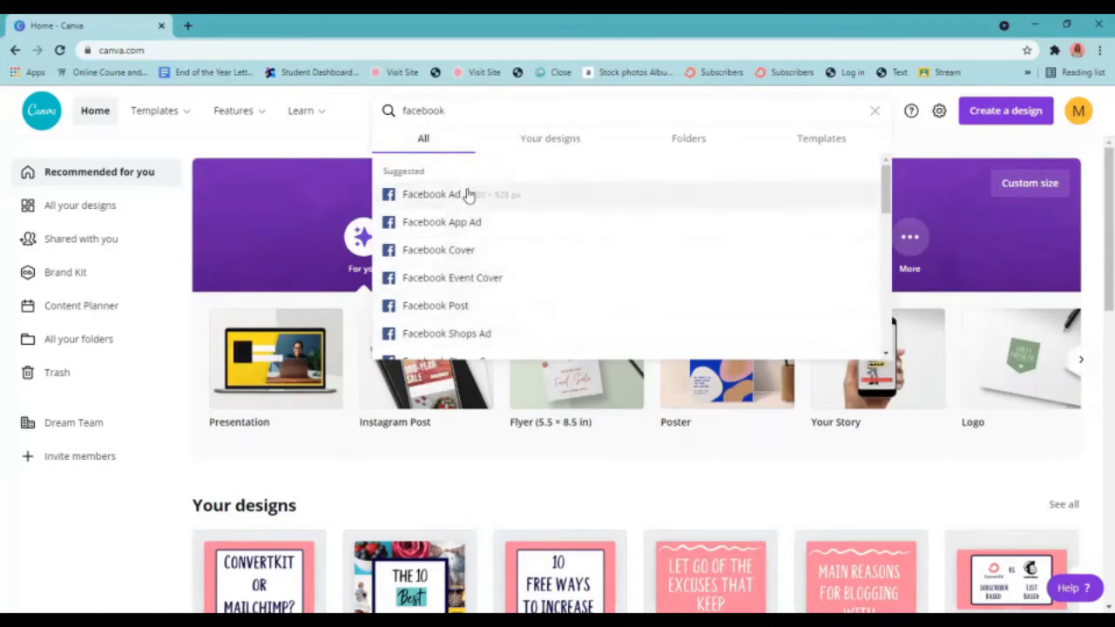
pyautogui.click(353, 116)
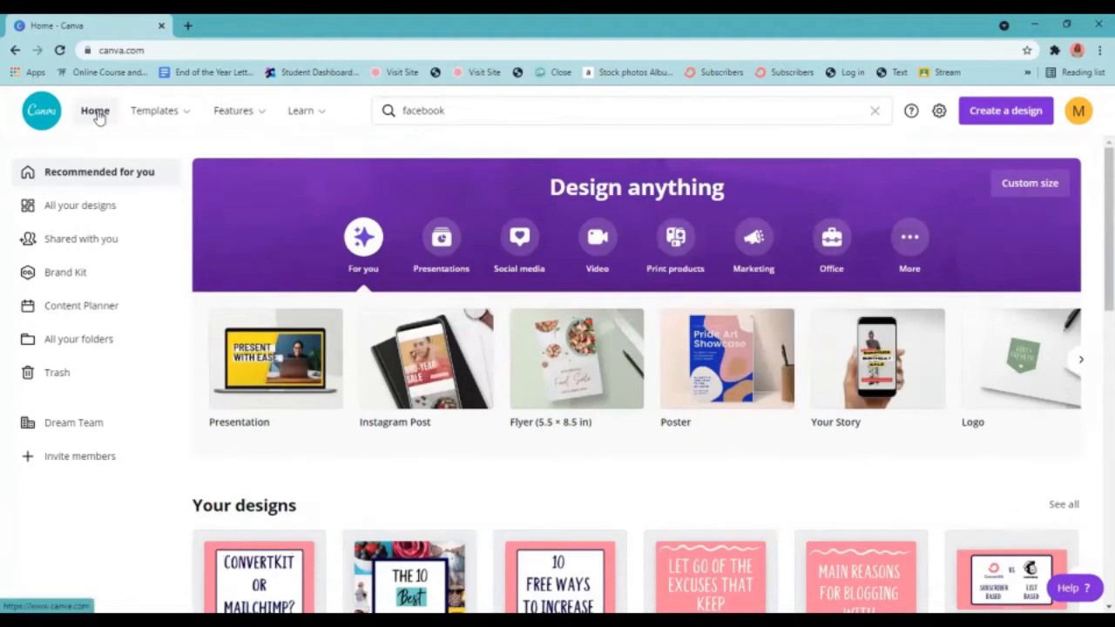
# Look over the template and feature categories, and browse the Social Media icons collection
pyautogui.moveTo(148, 114)
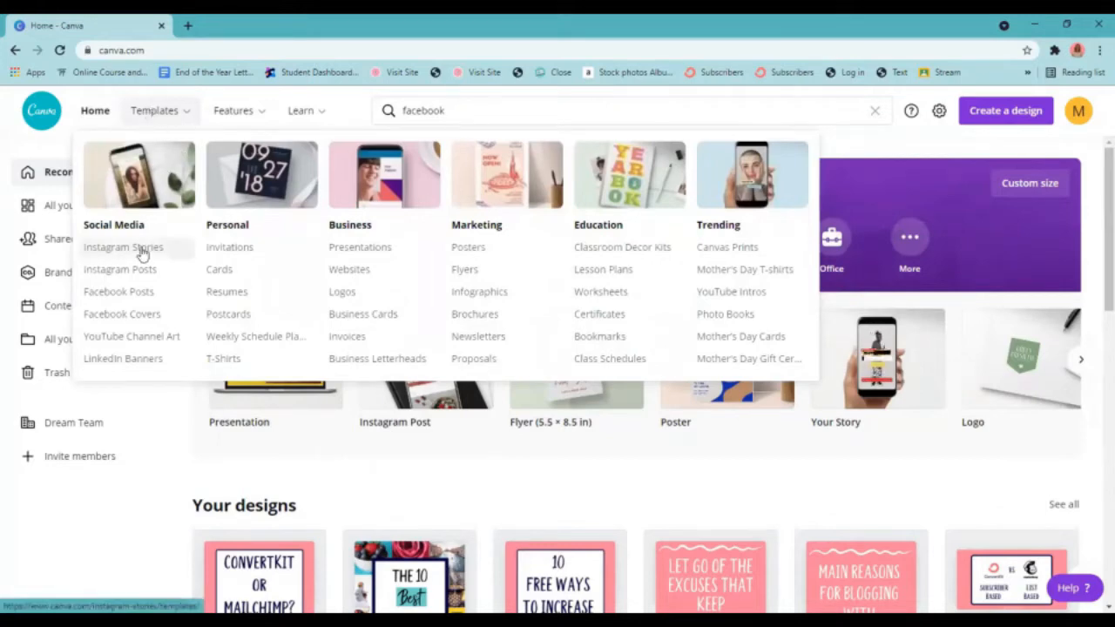
pyautogui.moveTo(155, 178)
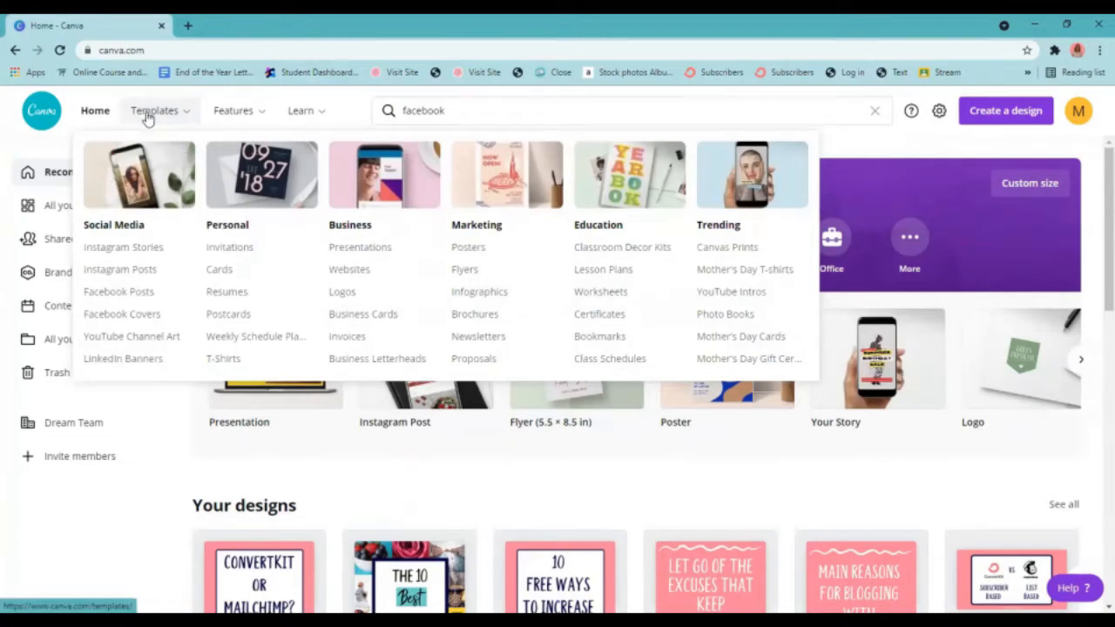
pyautogui.moveTo(247, 118)
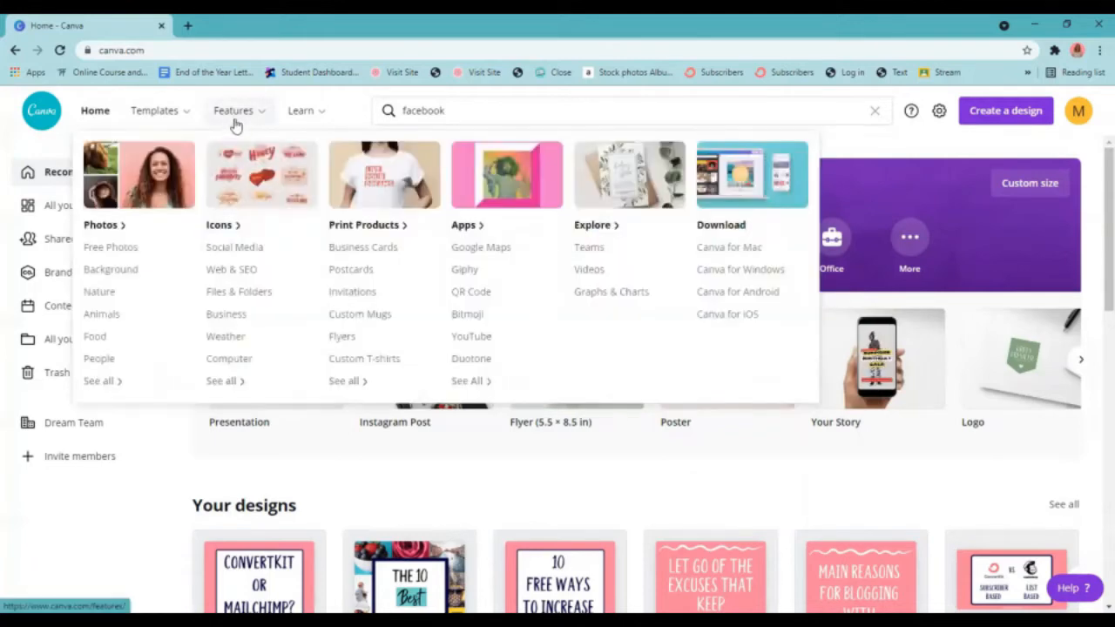
pyautogui.click(232, 252)
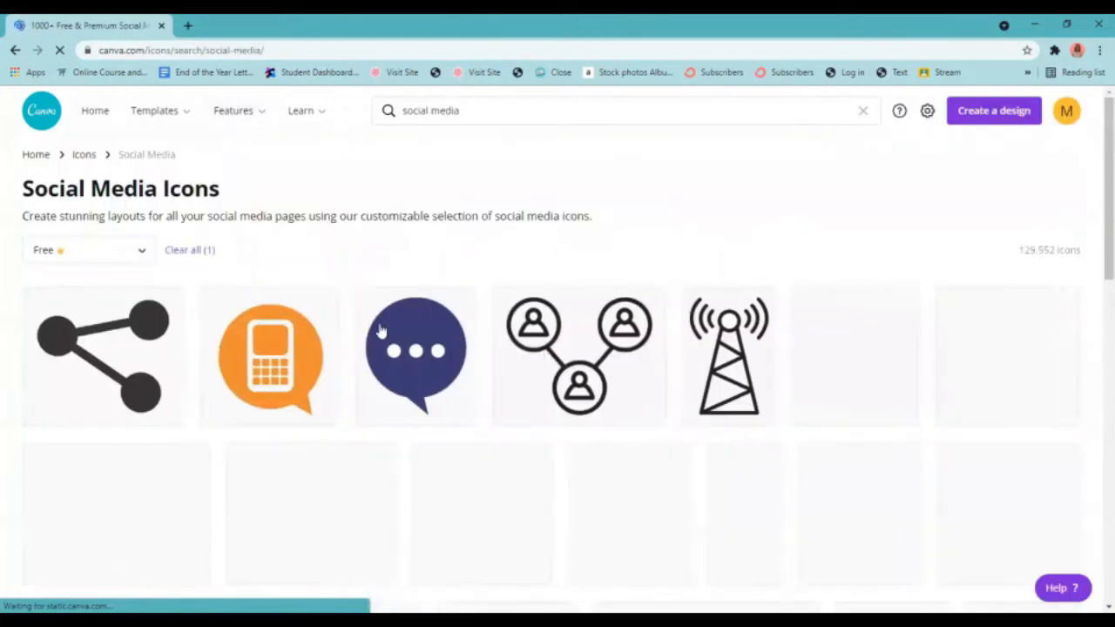
pyautogui.scroll(-5, 614, 394)
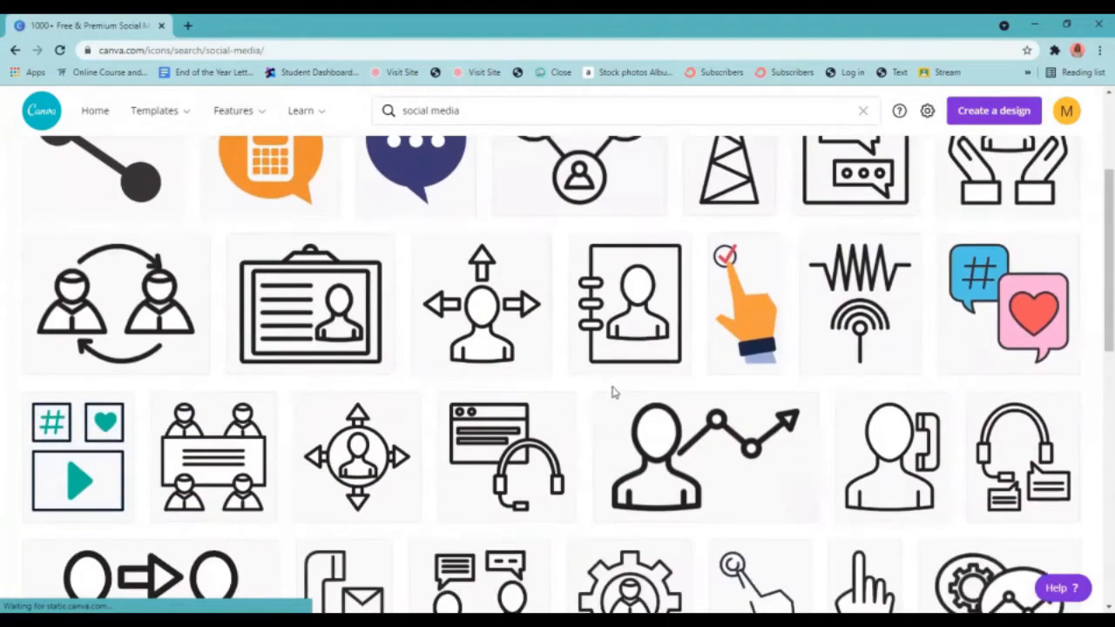
pyautogui.scroll(-3, 614, 393)
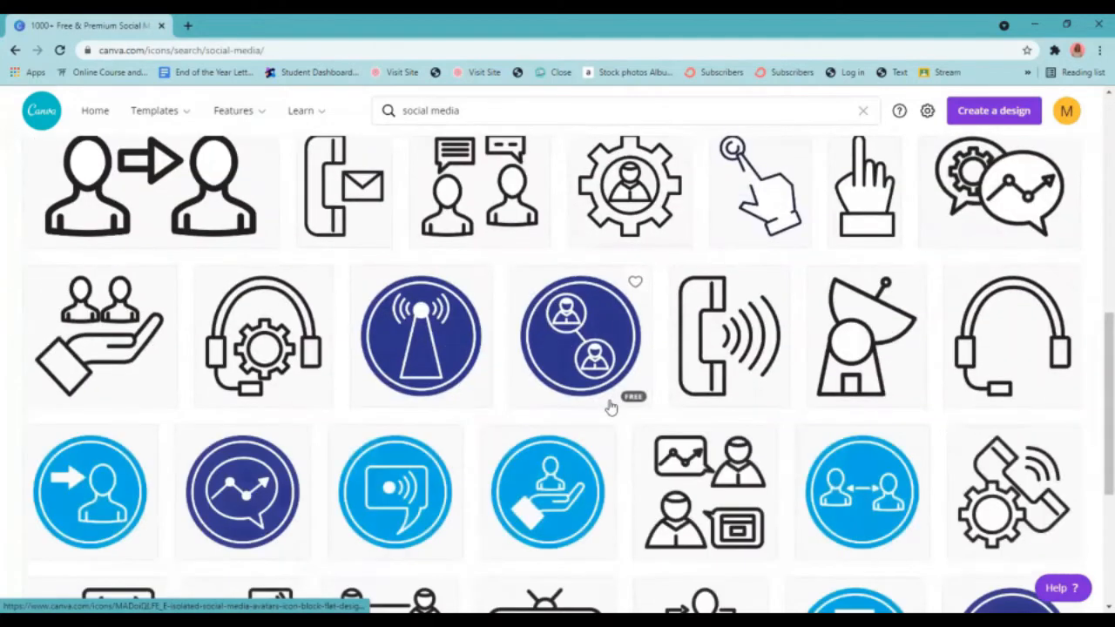
pyautogui.scroll(-3, 612, 408)
pyautogui.scroll(4, 607, 406)
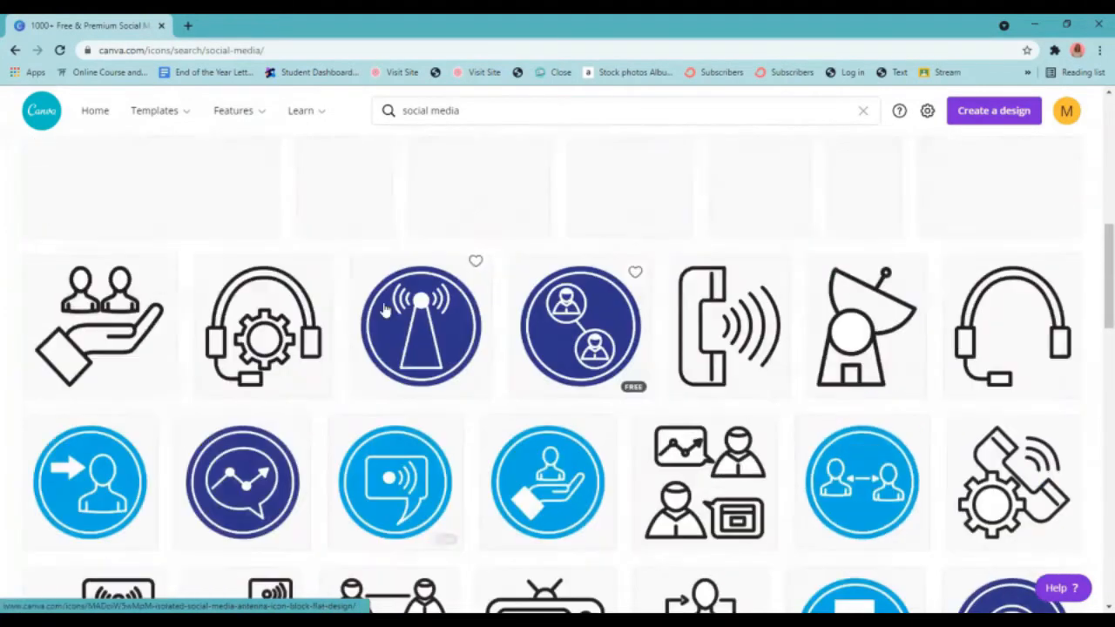
pyautogui.scroll(3, 231, 236)
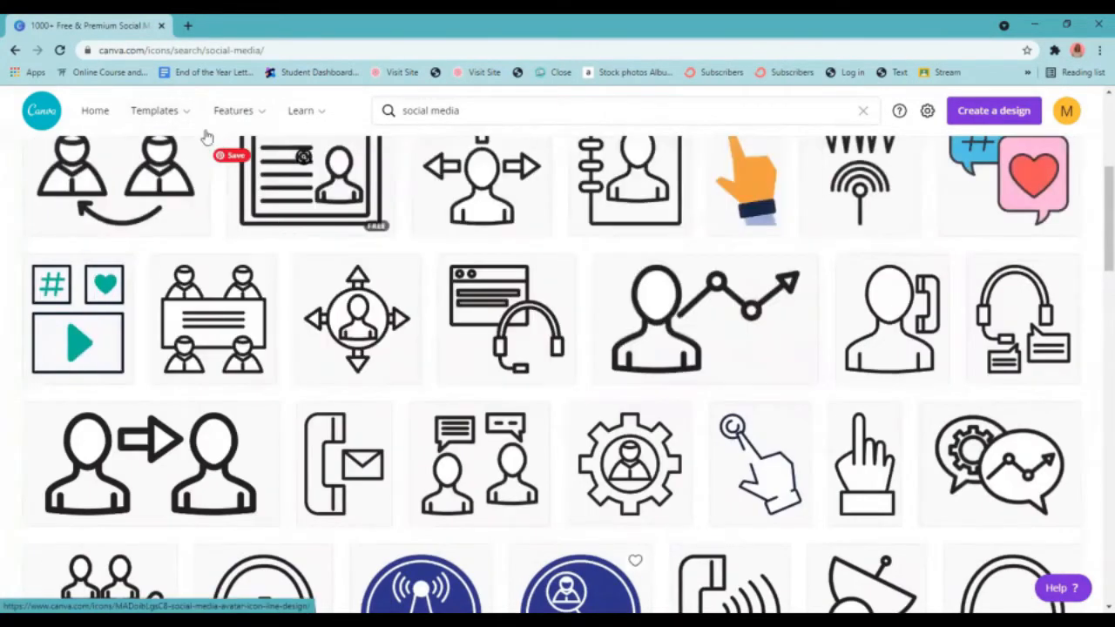
# View the Bitmoji app's details from the app features and close them
pyautogui.moveTo(163, 115)
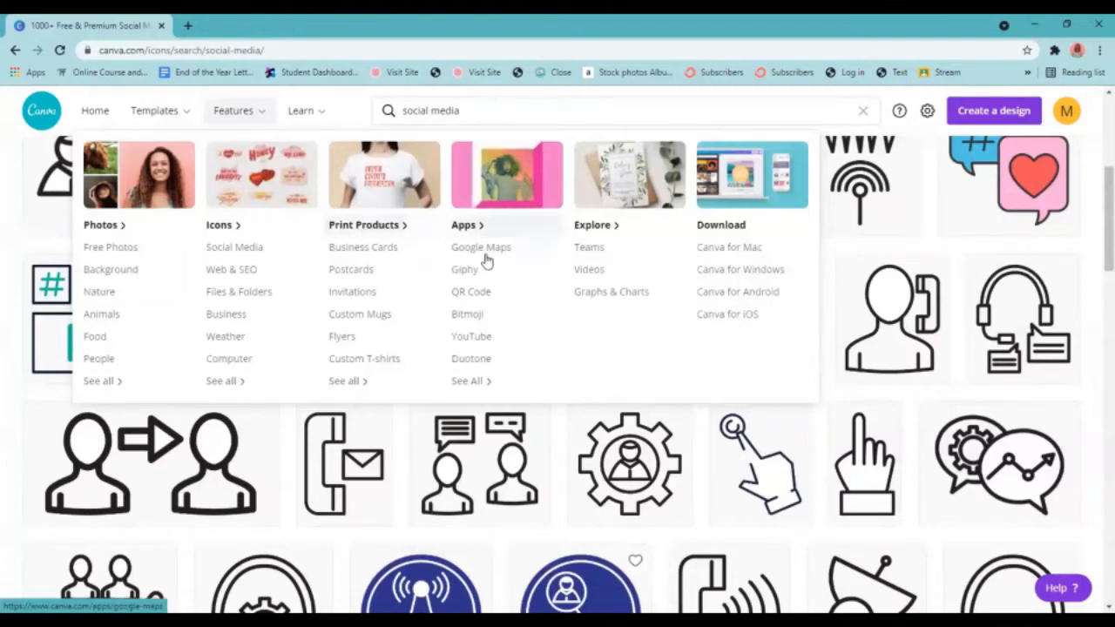
pyautogui.click(478, 315)
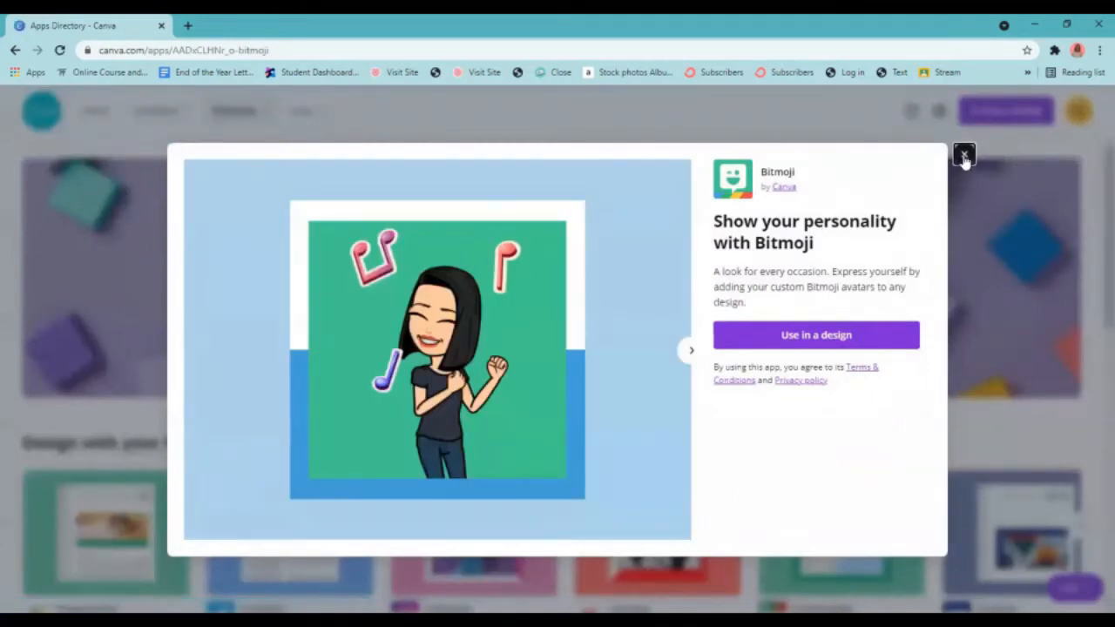
pyautogui.click(963, 155)
pyautogui.moveTo(252, 113)
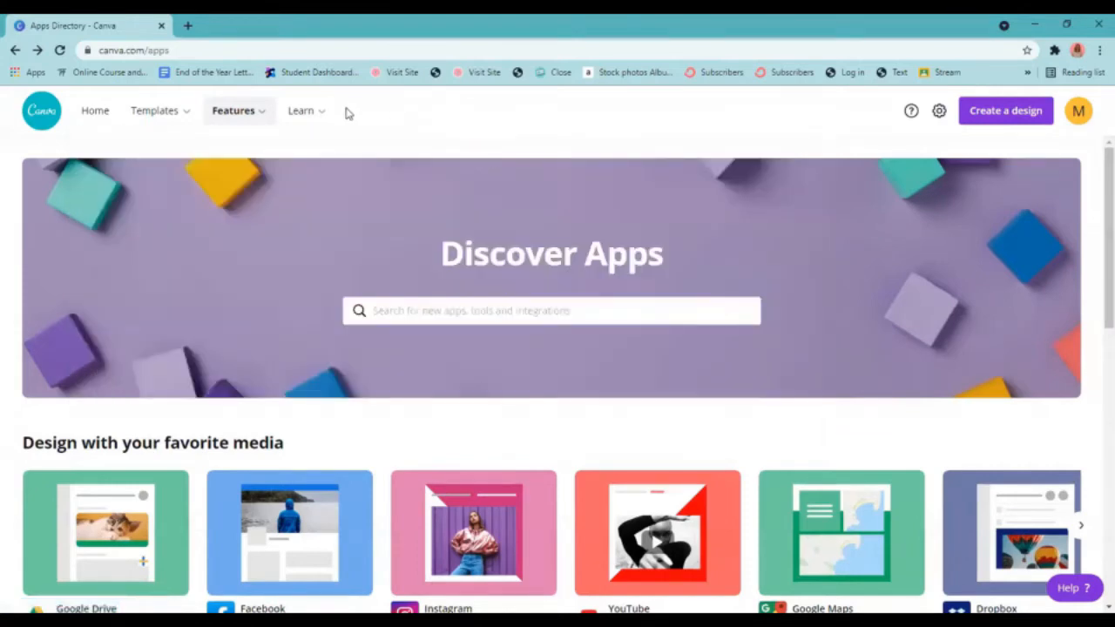
# Open Design School from the learning resources and examine its courses and tutorials, including Canva Pro and Branding with Canva
pyautogui.moveTo(305, 120)
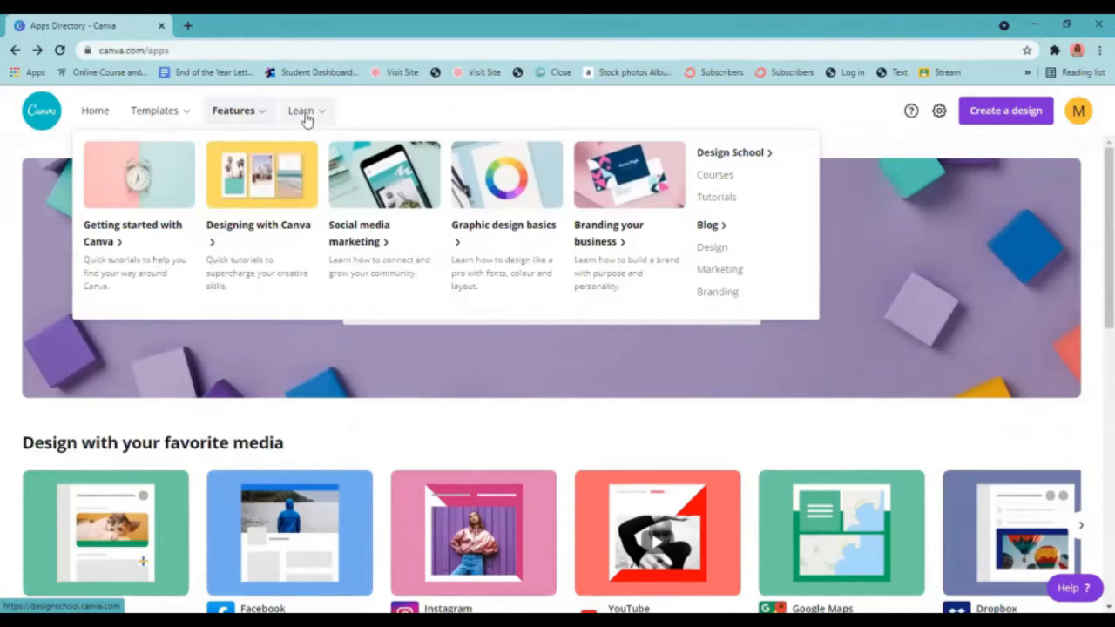
pyautogui.click(302, 114)
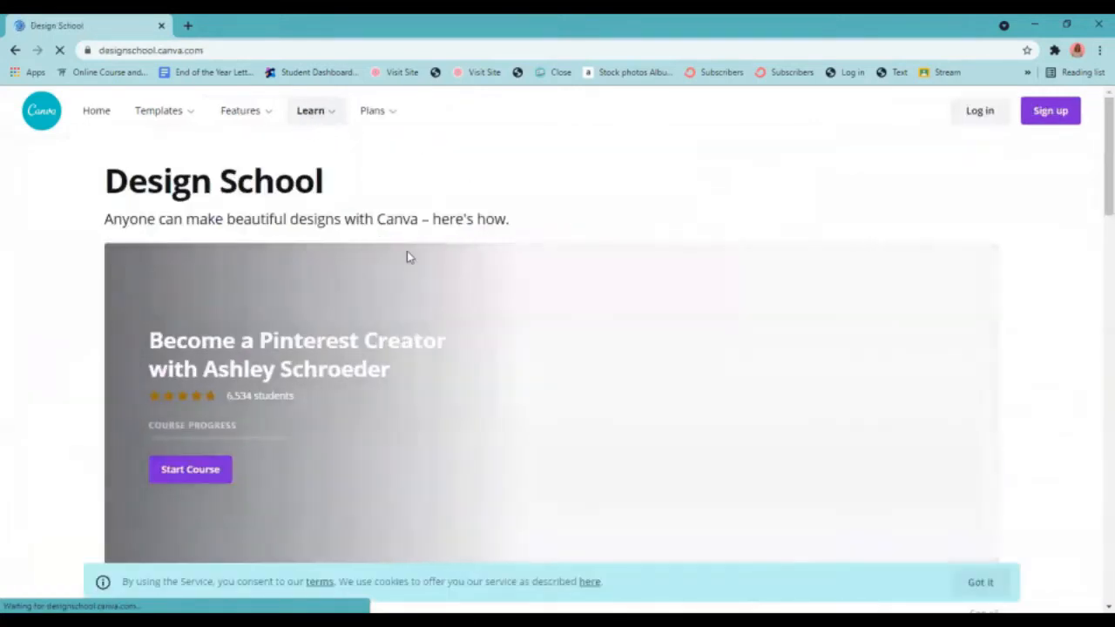
pyautogui.scroll(-2, 411, 279)
pyautogui.scroll(-6, 431, 332)
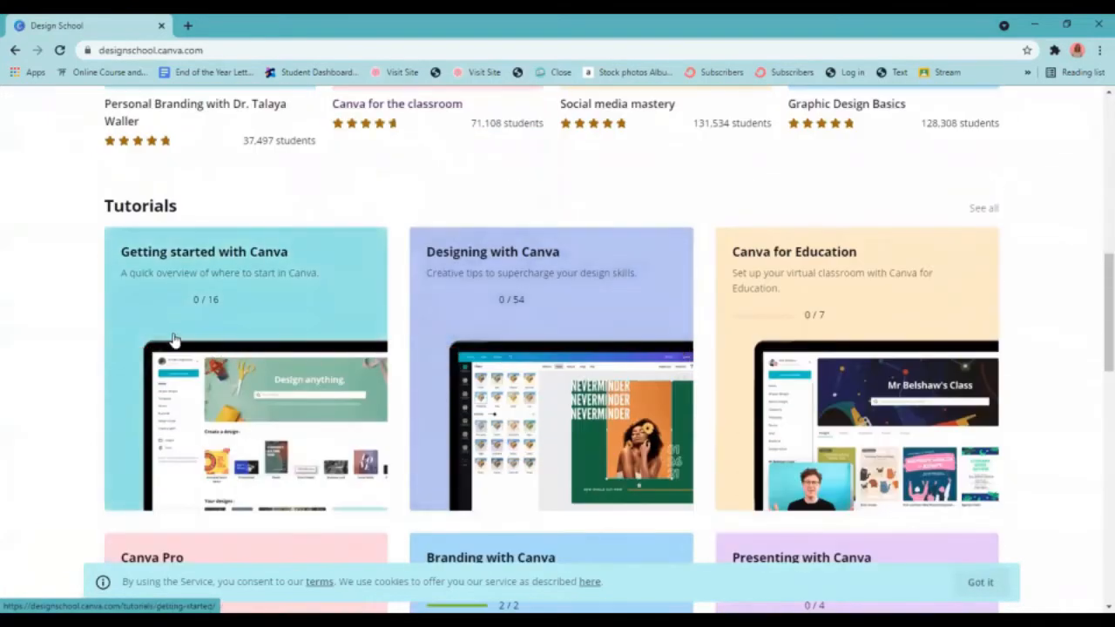
pyautogui.scroll(-1, 448, 322)
pyautogui.scroll(-2, 448, 329)
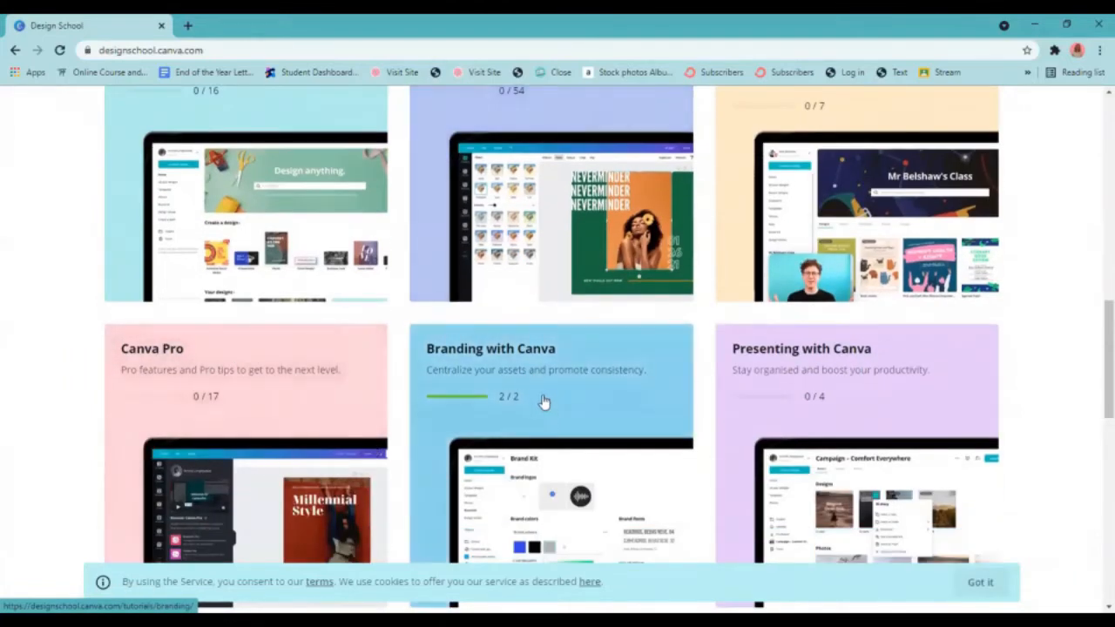
pyautogui.scroll(-1, 572, 463)
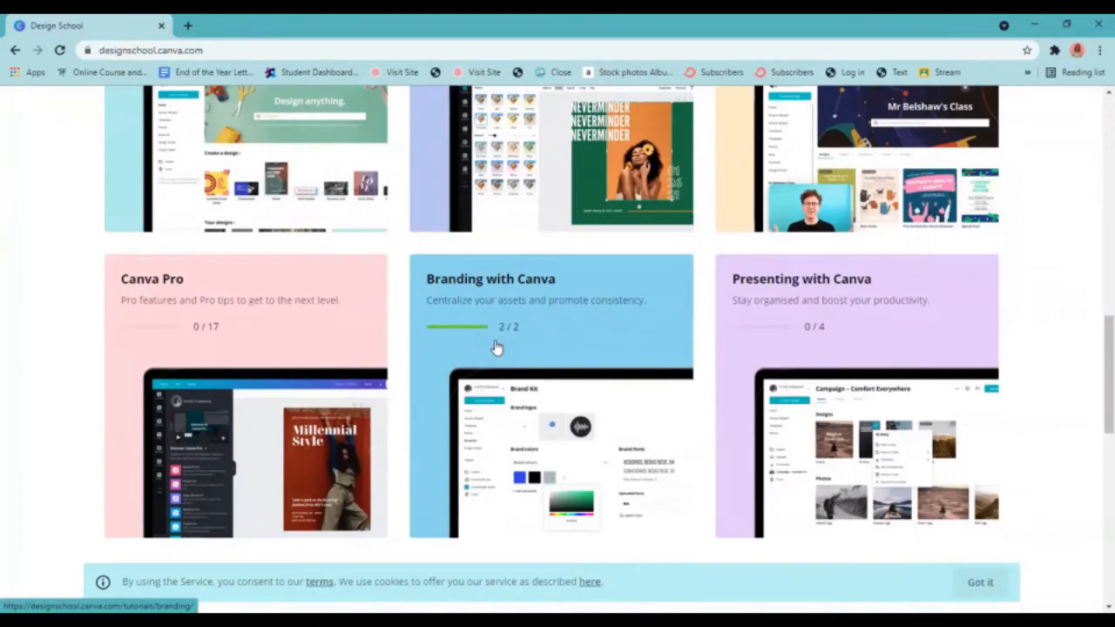
pyautogui.scroll(-3, 634, 351)
pyautogui.scroll(3, 761, 371)
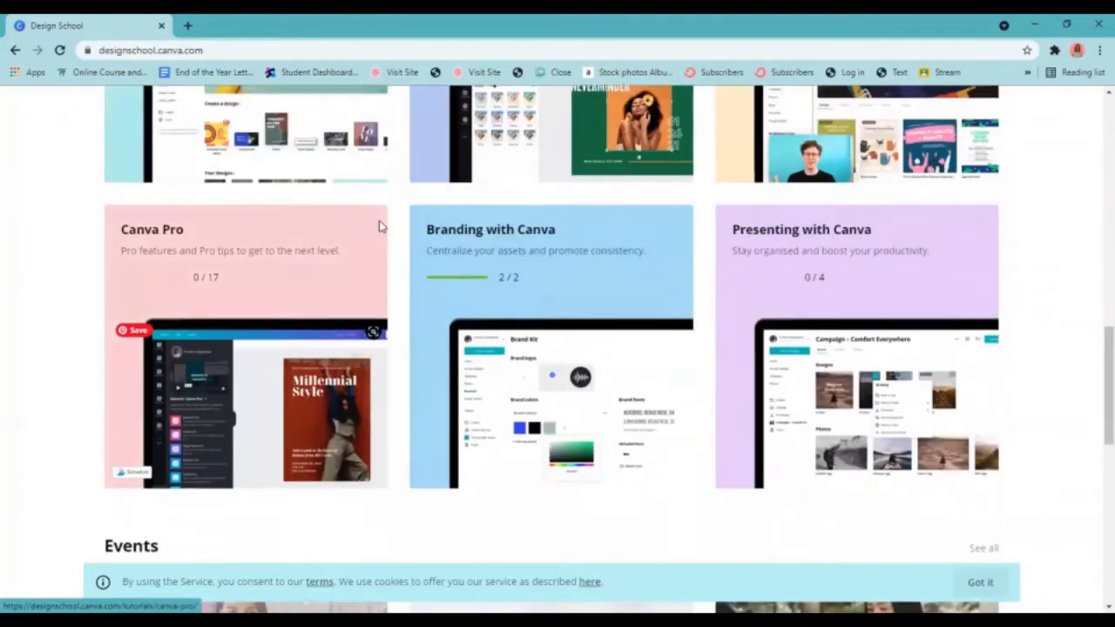
pyautogui.scroll(12, 379, 226)
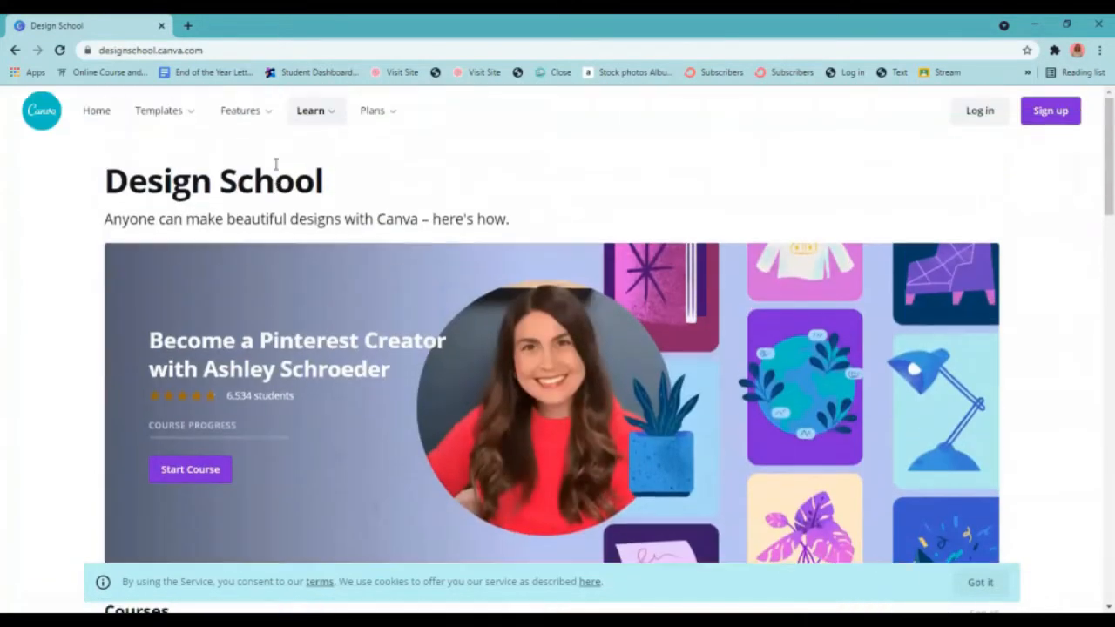
# Return to the Canva home page and browse further along the row of suggested design types
pyautogui.click(97, 112)
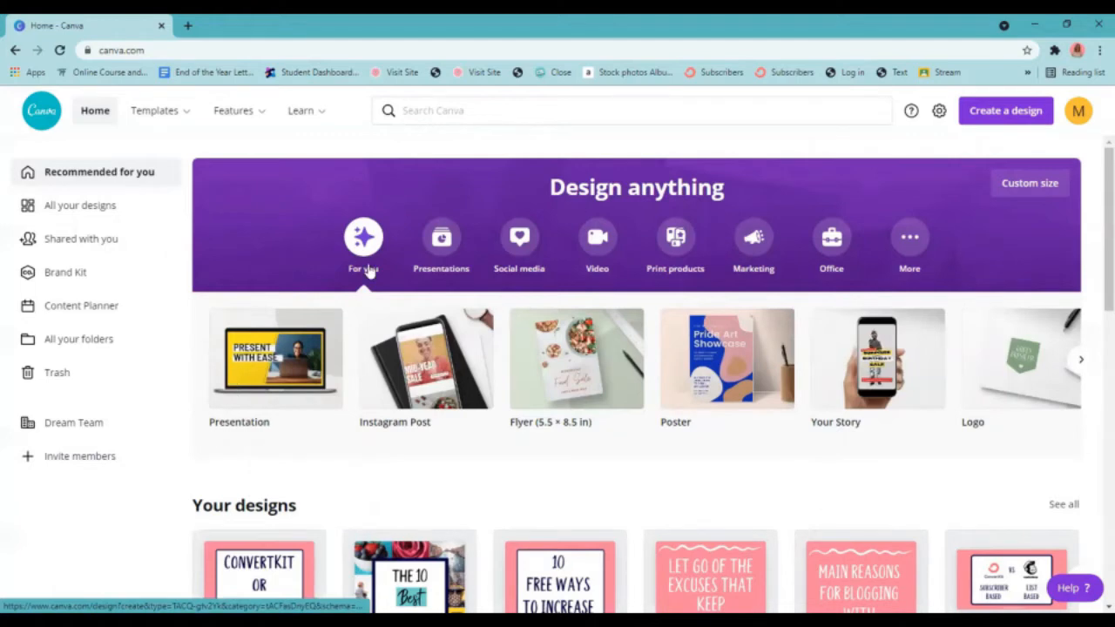
pyautogui.click(1080, 359)
pyautogui.click(1079, 360)
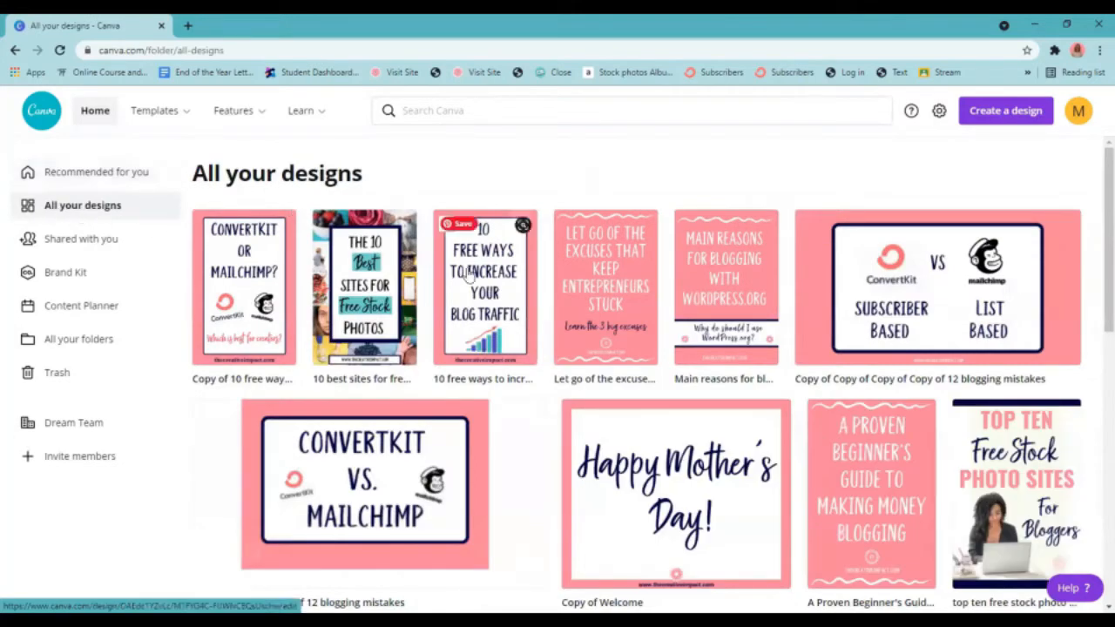
# Look through the account's existing designs on the All your designs page
pyautogui.scroll(-10, 476, 313)
pyautogui.scroll(10, 647, 371)
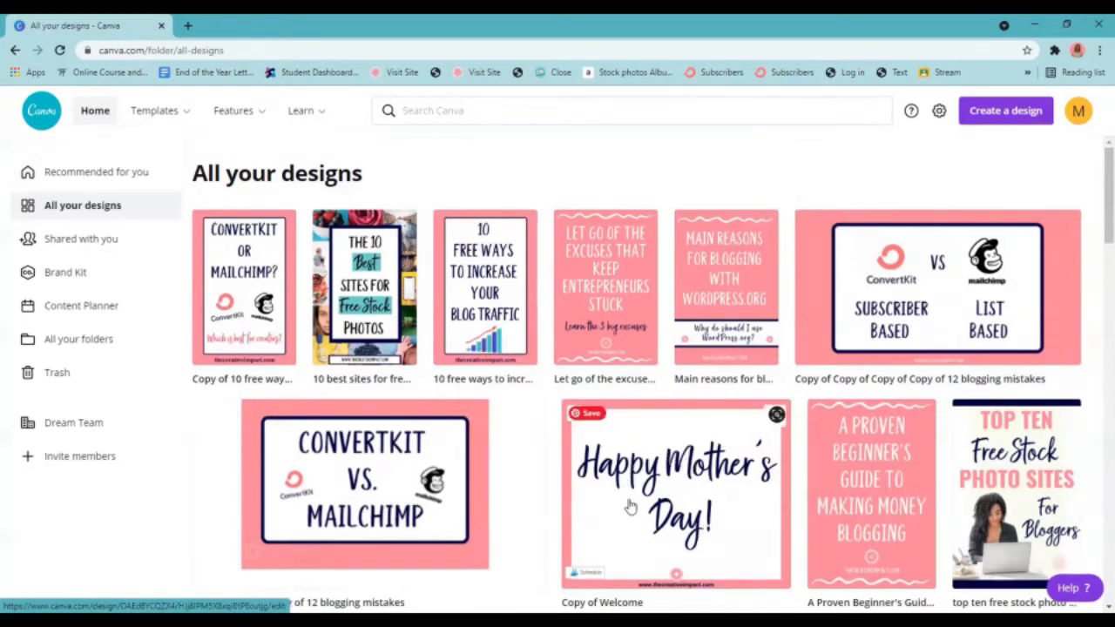
# Browse further down the saved designs, from the stock photo graphics to the blog checklists, and return to the newest ones
pyautogui.scroll(-4, 757, 435)
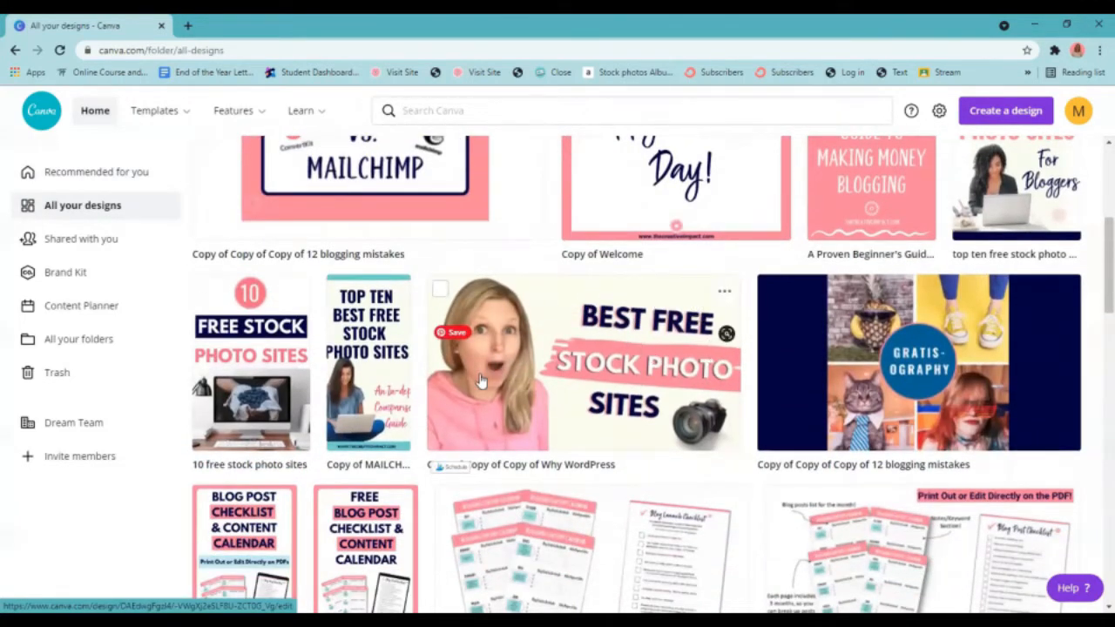
pyautogui.scroll(-1, 480, 380)
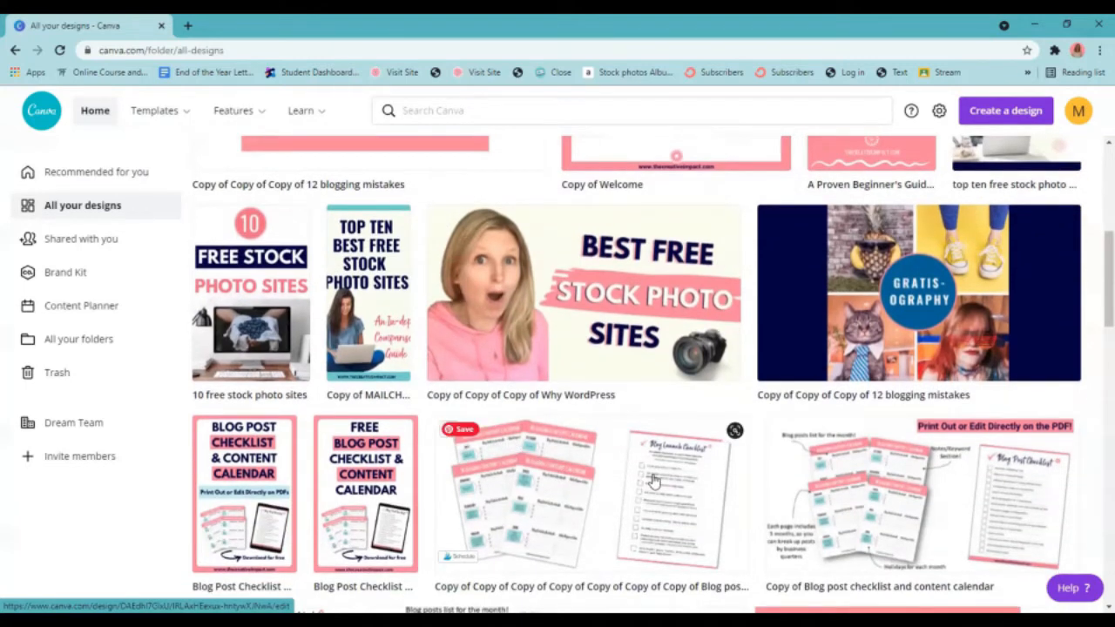
pyautogui.scroll(-1, 653, 482)
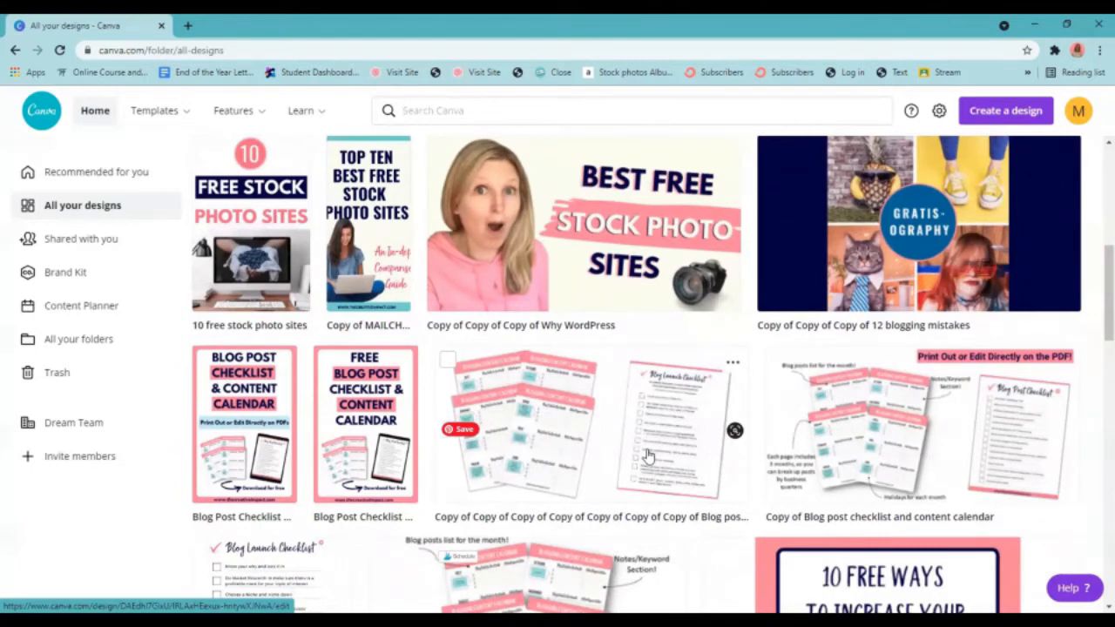
pyautogui.scroll(-1, 647, 444)
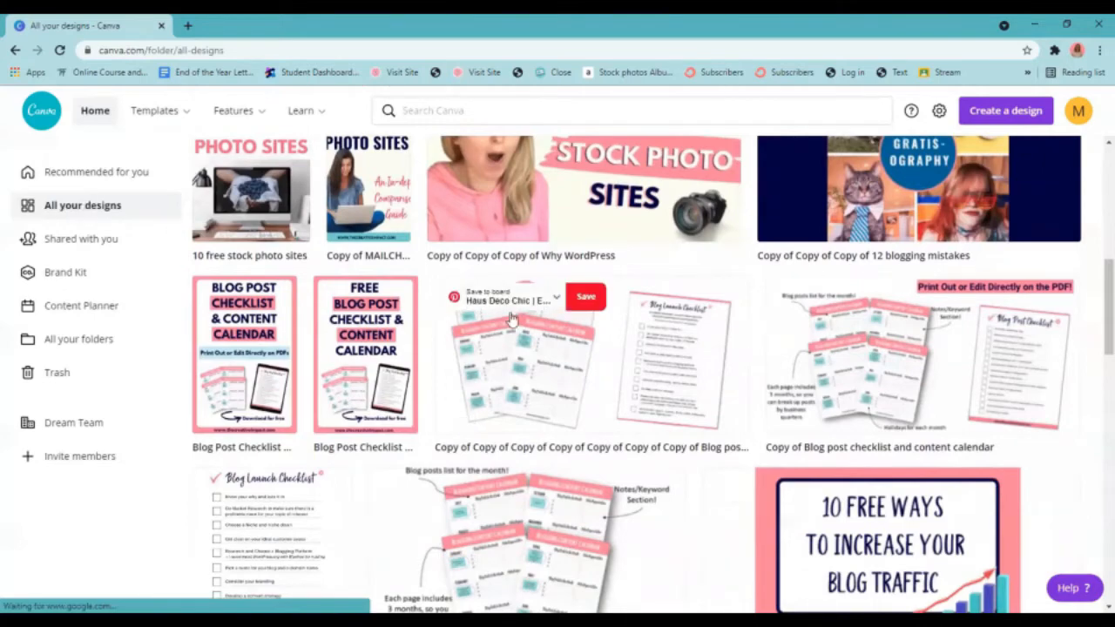
pyautogui.scroll(8, 564, 320)
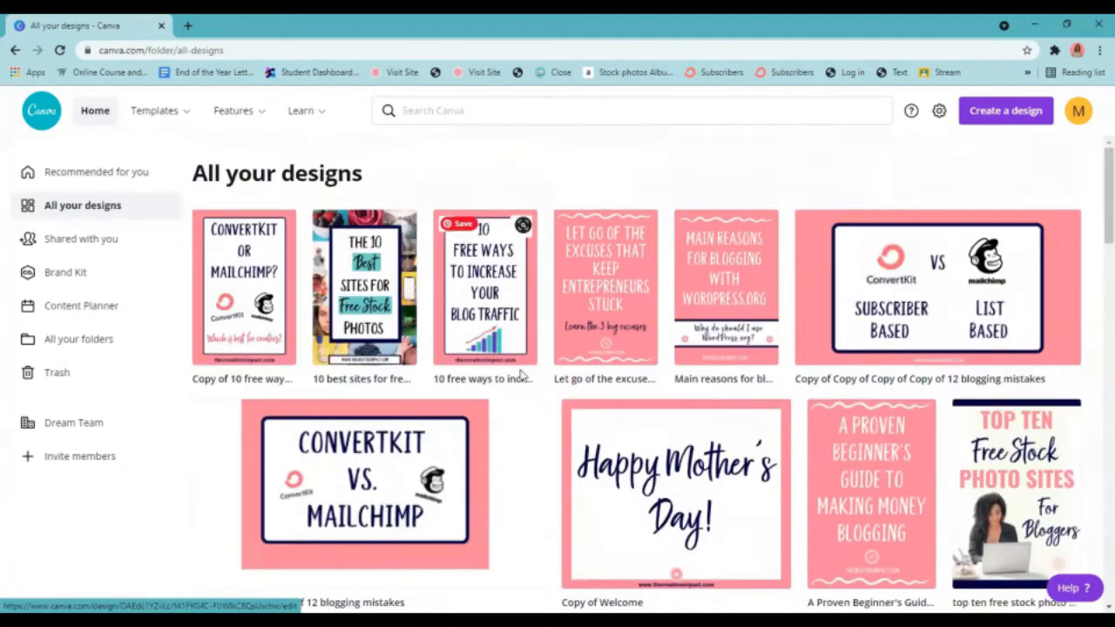
pyautogui.scroll(-1, 514, 418)
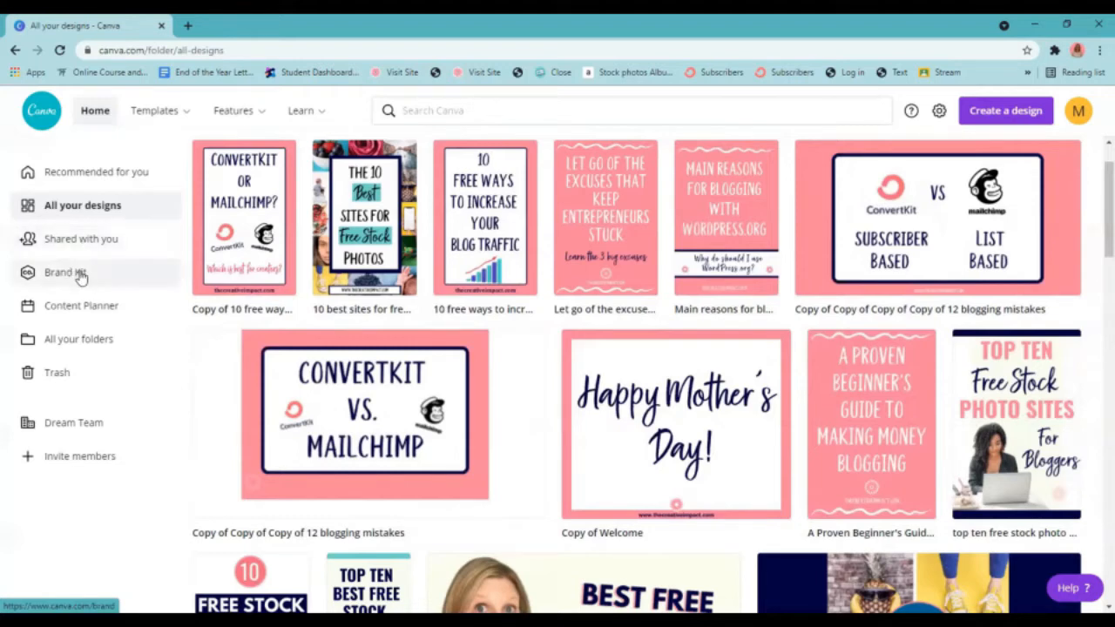
# Open the Brand Kit, review its brand colors and fonts, and view the color picker for adding a brand color
pyautogui.click(81, 276)
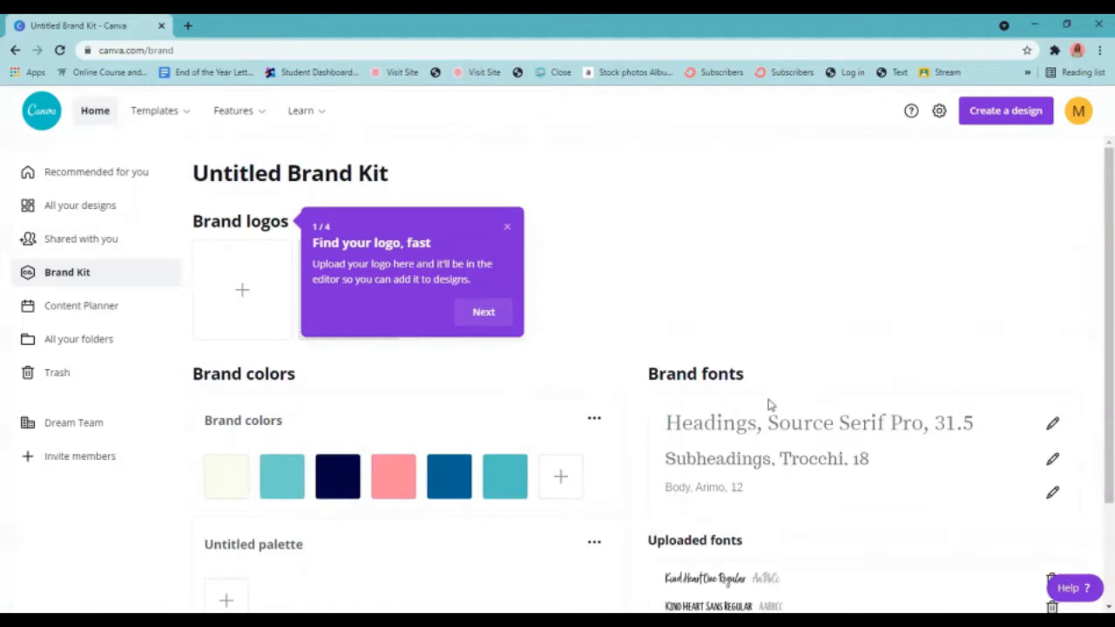
pyautogui.scroll(-3, 769, 405)
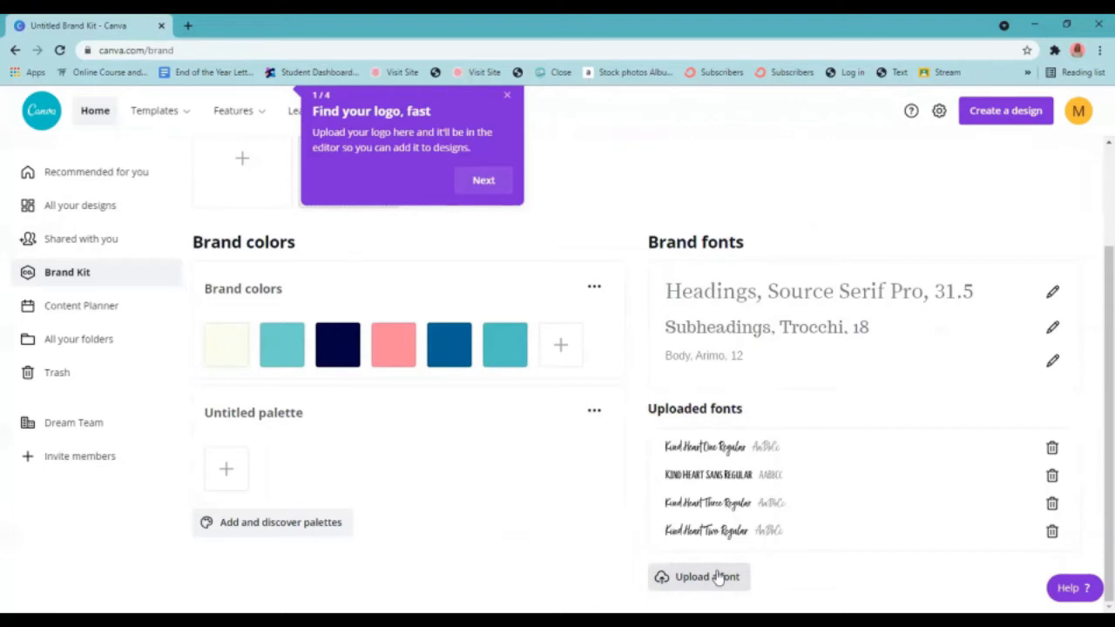
pyautogui.click(562, 344)
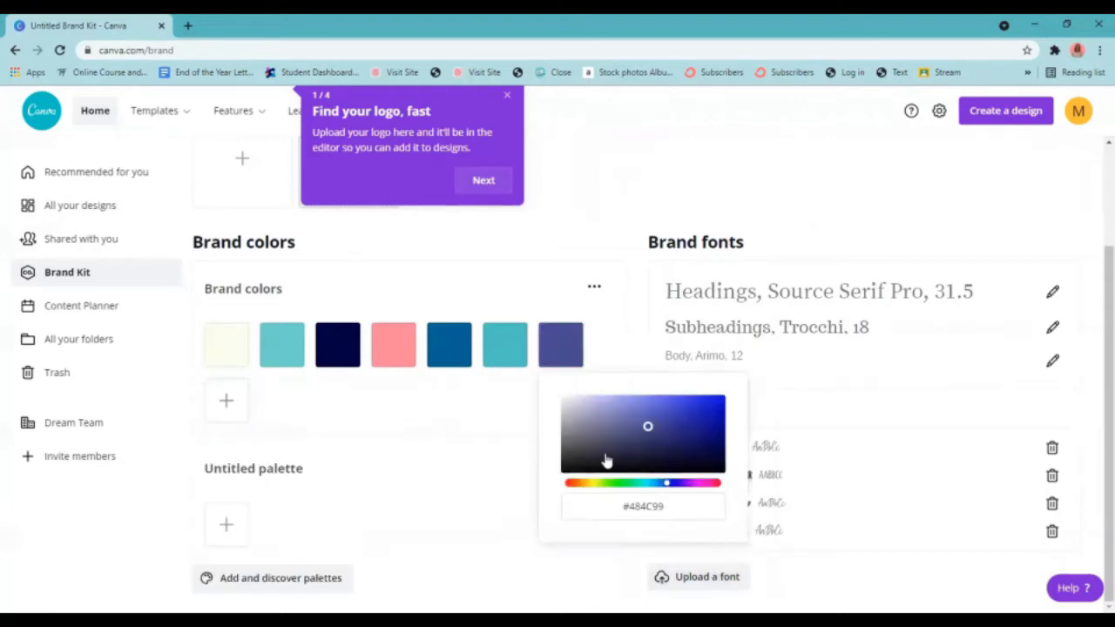
pyautogui.click(510, 407)
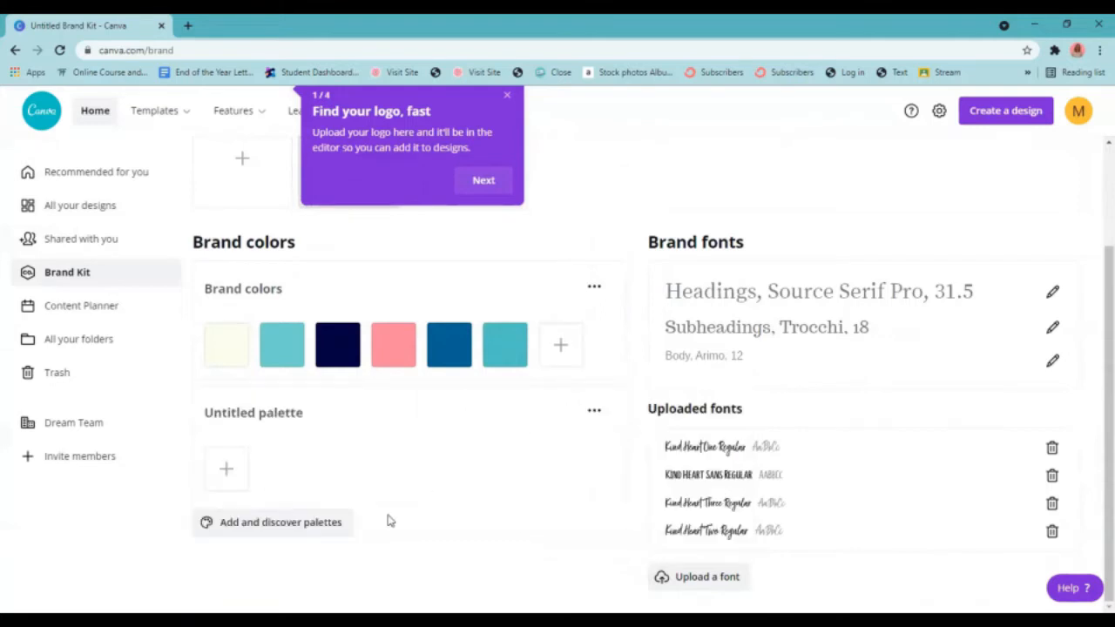
# Browse the ready-made color palettes offered for the Brand Kit and close the list without adding one
pyautogui.click(281, 525)
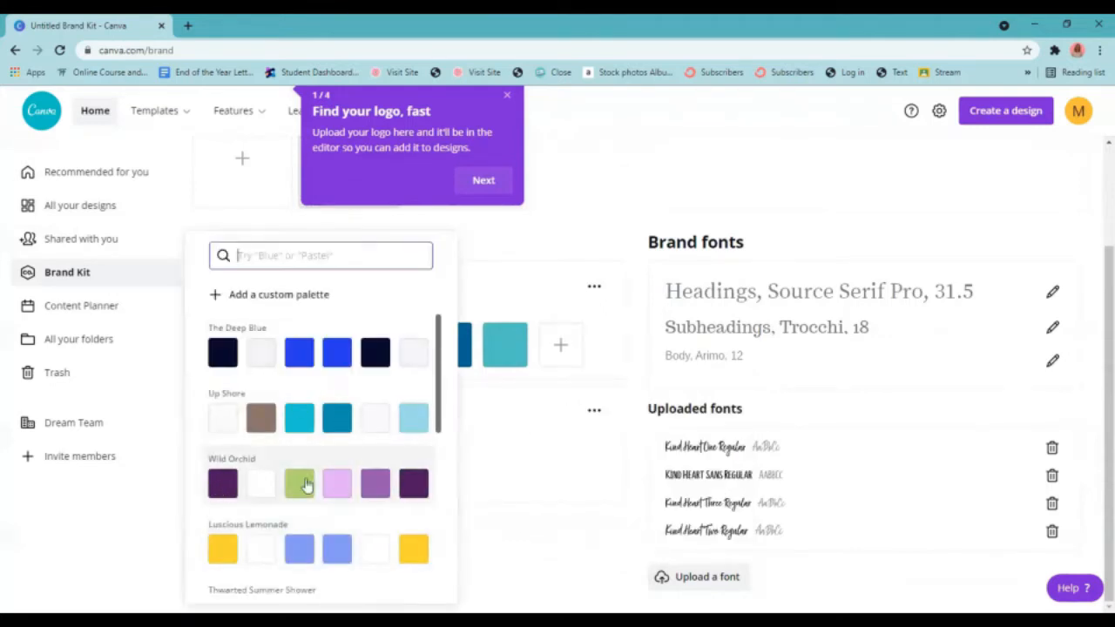
pyautogui.scroll(-6, 393, 514)
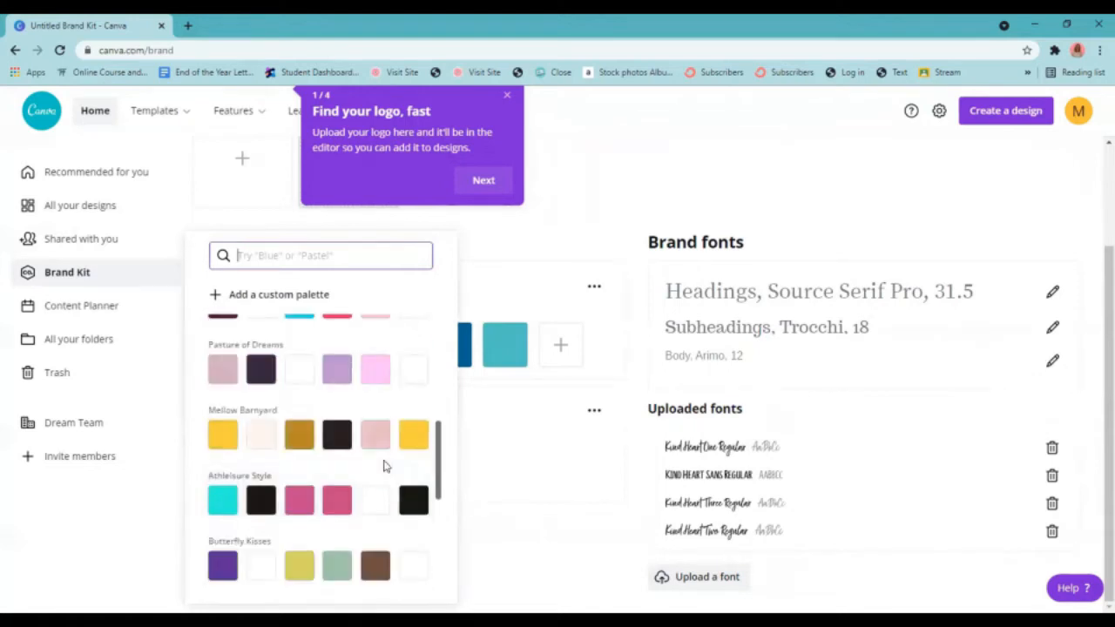
pyautogui.scroll(-3, 385, 468)
pyautogui.scroll(-10, 384, 466)
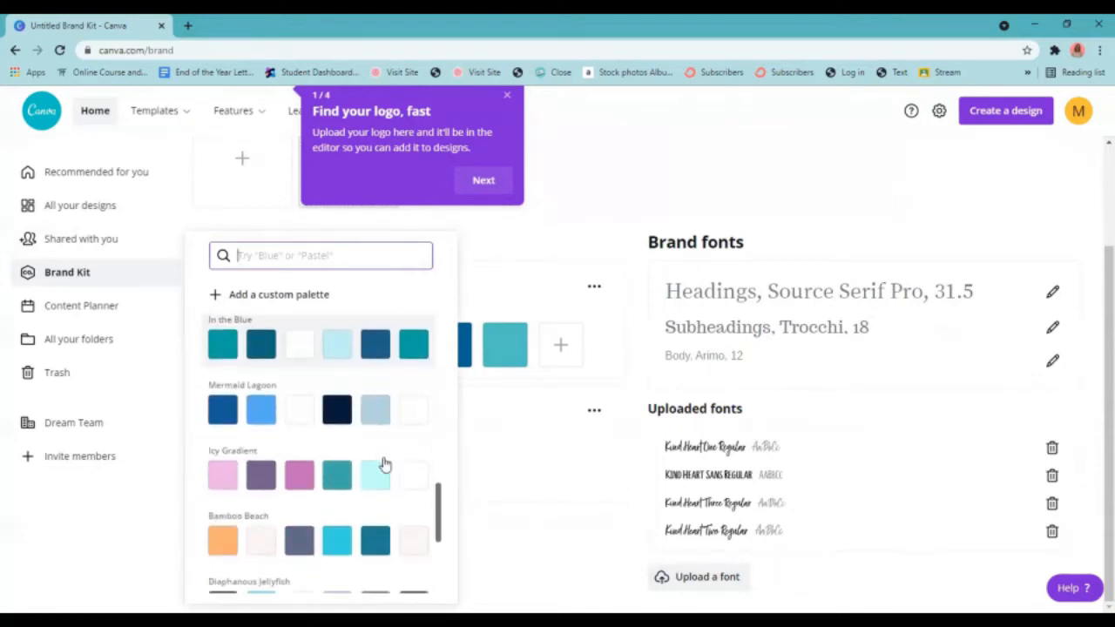
pyautogui.scroll(-10, 385, 467)
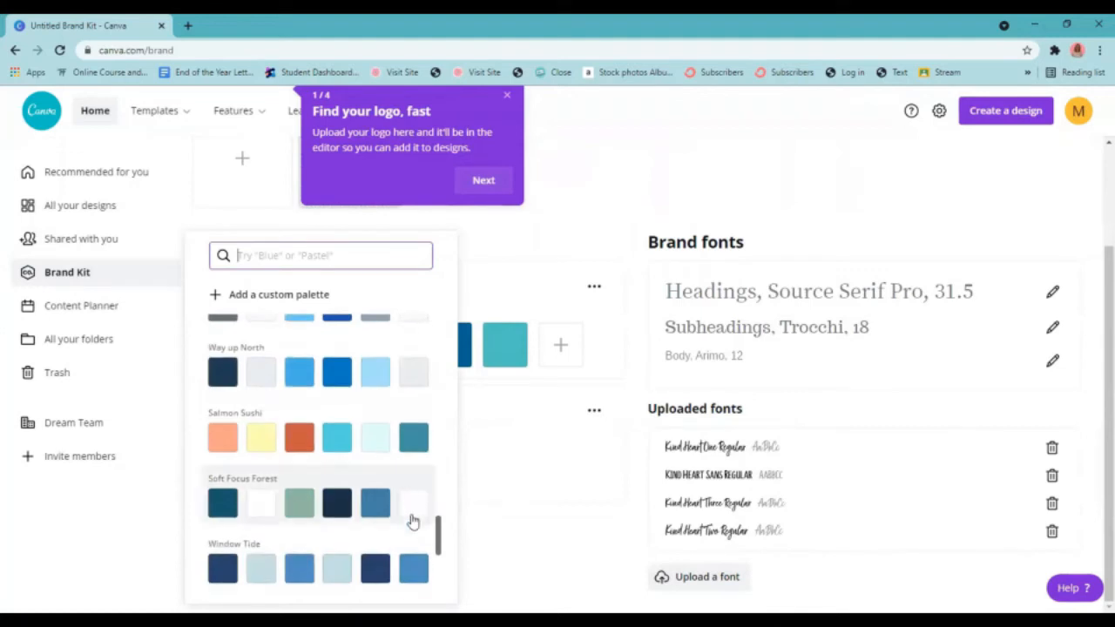
pyautogui.scroll(-3, 350, 482)
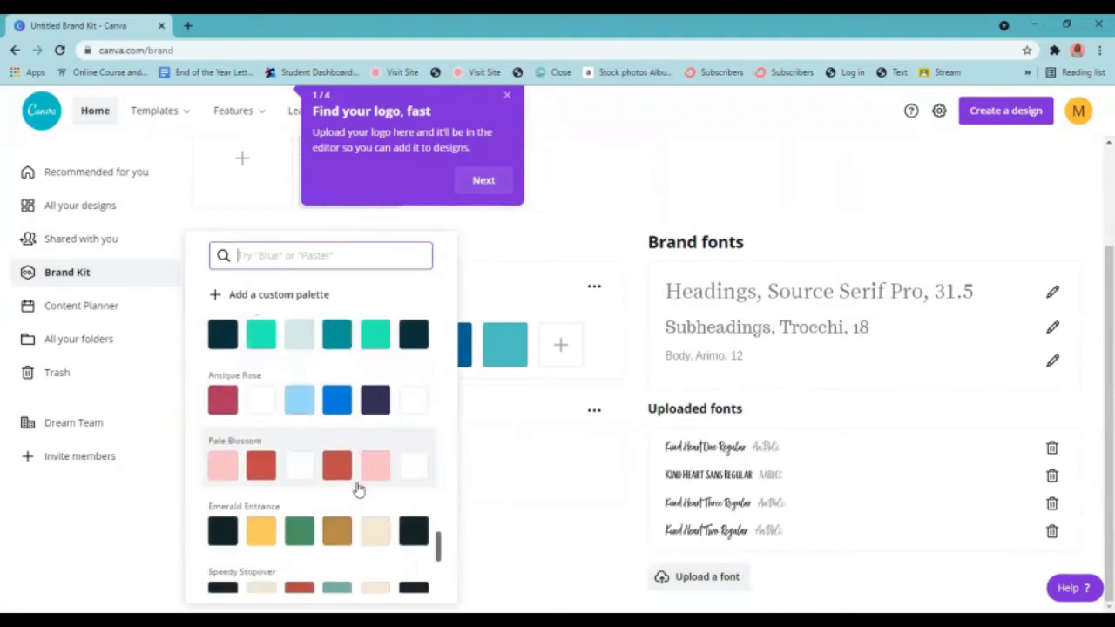
pyautogui.click(541, 470)
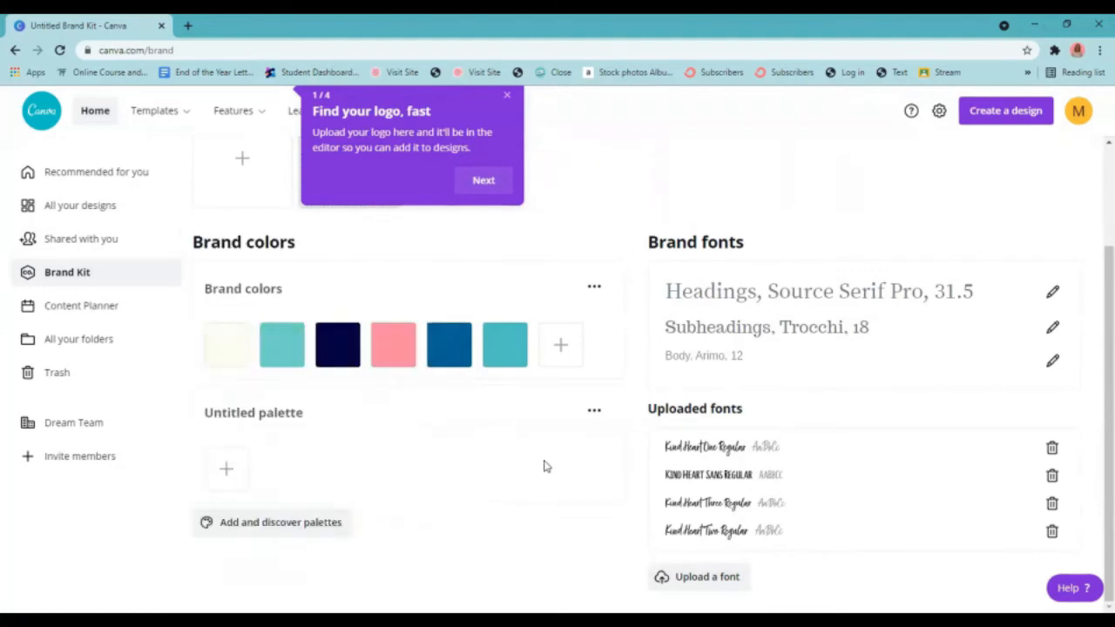
# Open the Content Planner, view the designs and templates that can be scheduled for May 13, and close the selection
pyautogui.click(64, 309)
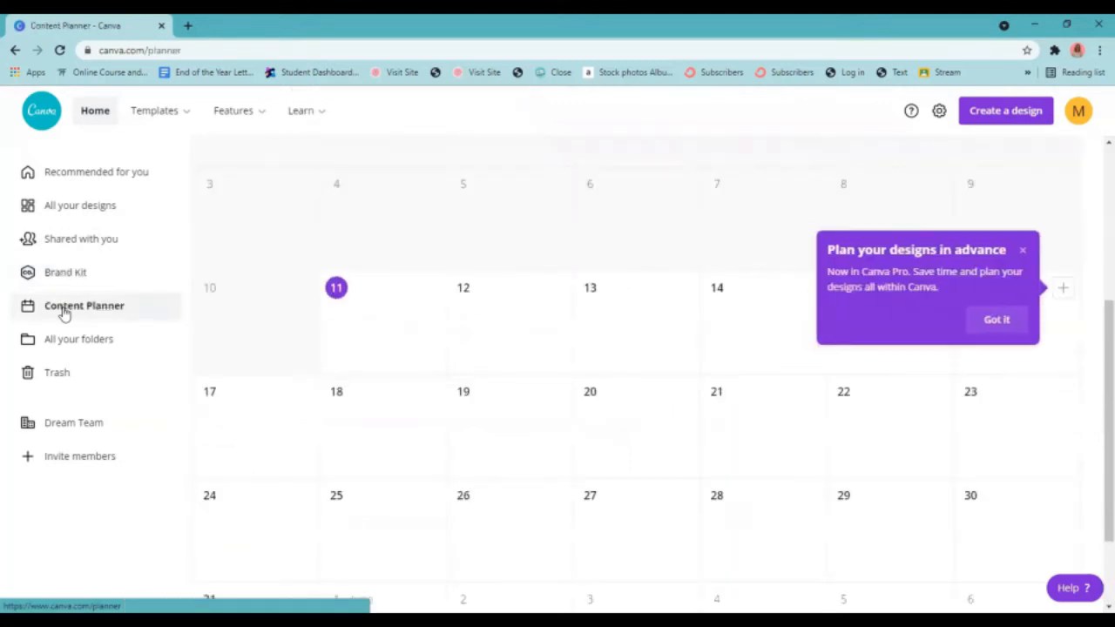
pyautogui.scroll(3, 739, 289)
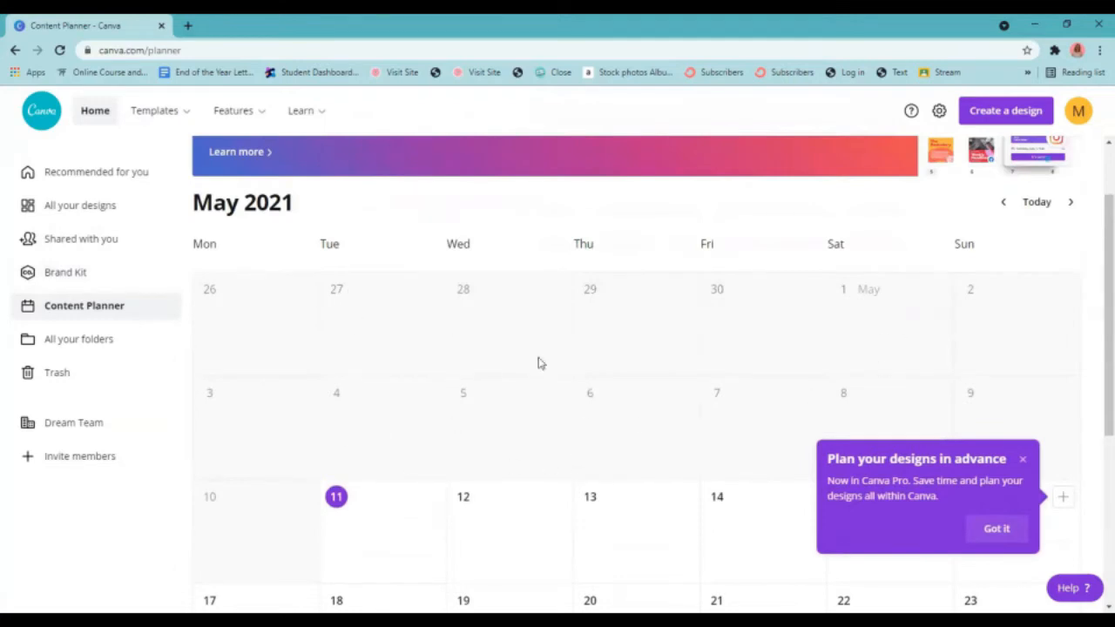
pyautogui.scroll(-4, 609, 470)
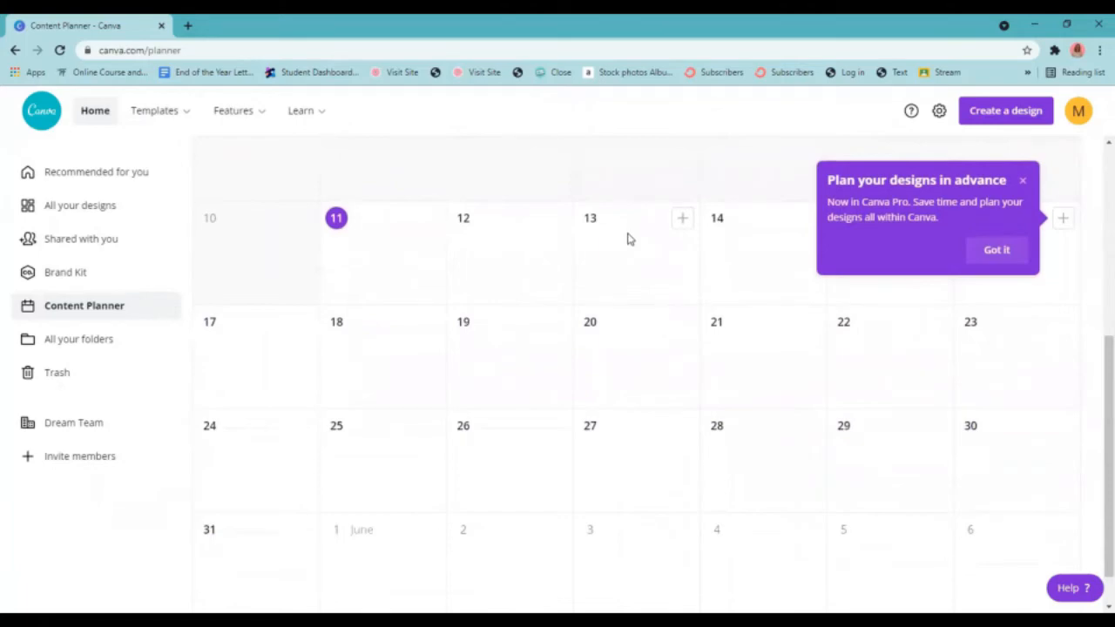
pyautogui.click(683, 219)
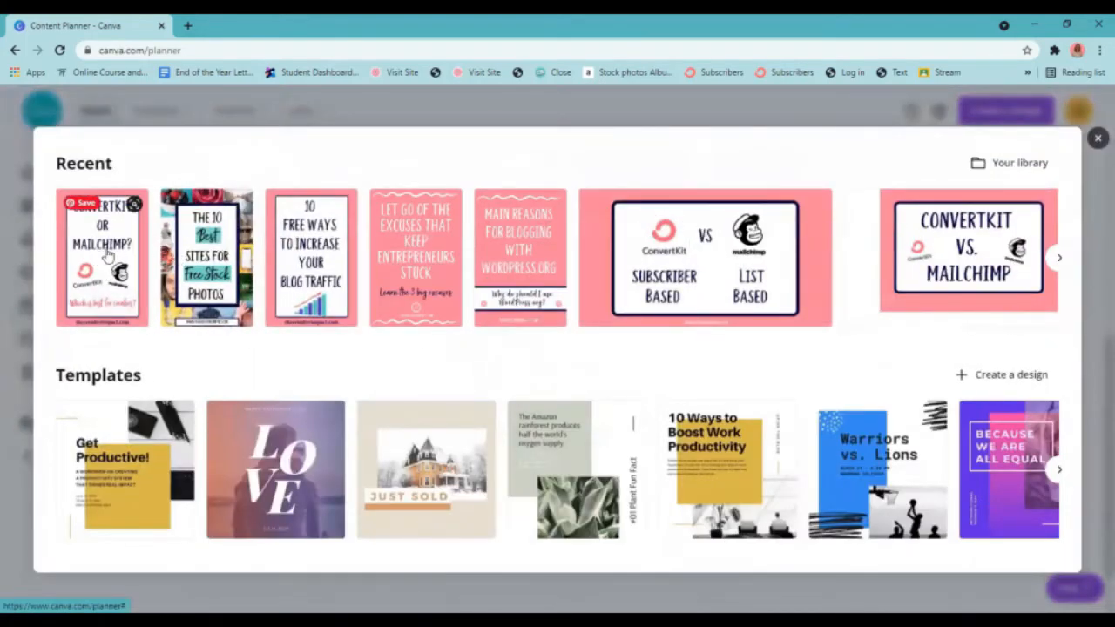
pyautogui.click(1097, 137)
pyautogui.scroll(2, 686, 324)
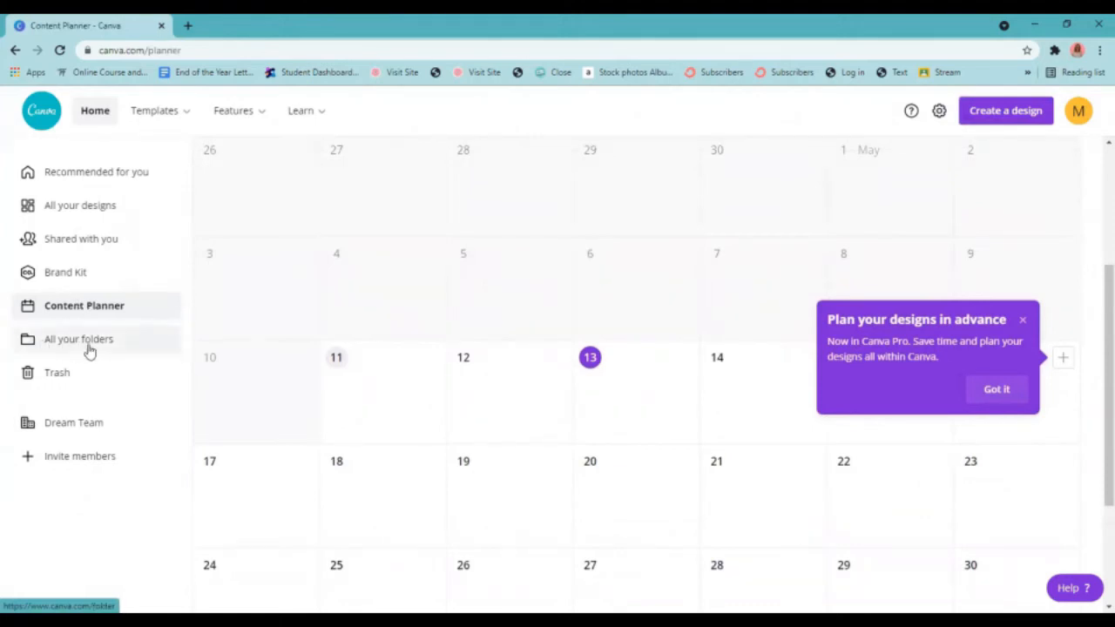
# Return to All your designs and skim through the older designs before going back to the newest ones
pyautogui.click(69, 209)
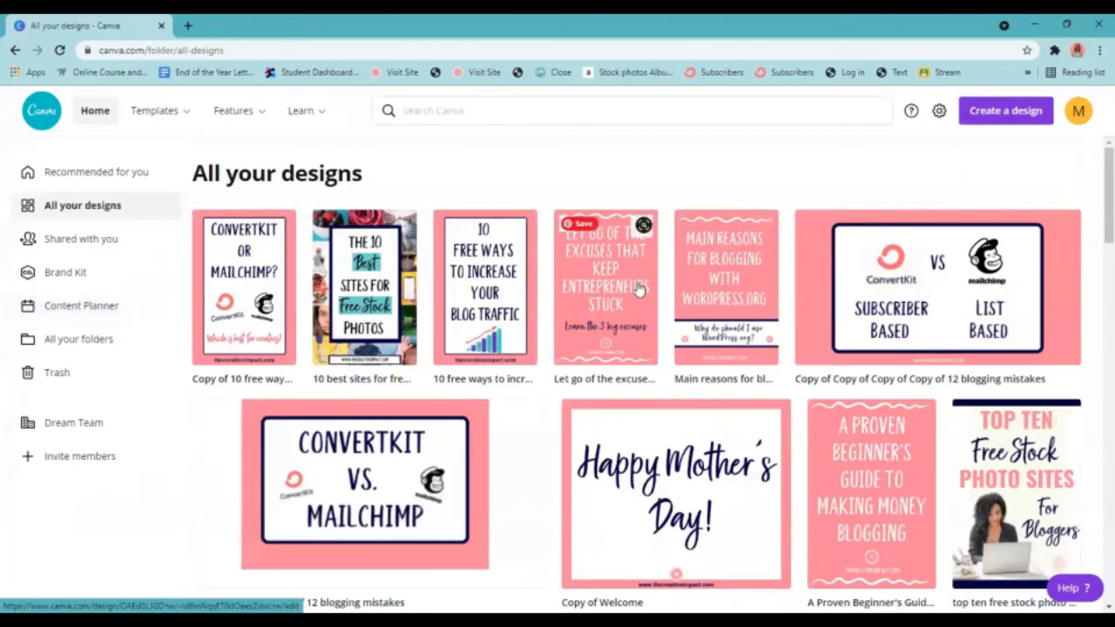
pyautogui.scroll(-8, 697, 349)
pyautogui.scroll(-15, 696, 383)
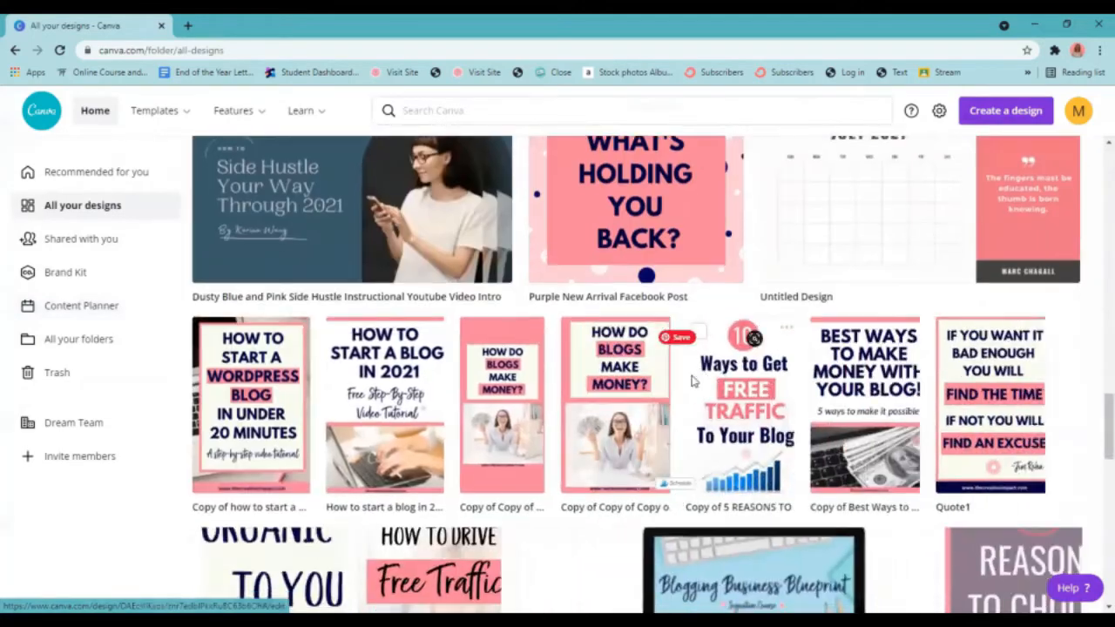
pyautogui.scroll(20, 757, 414)
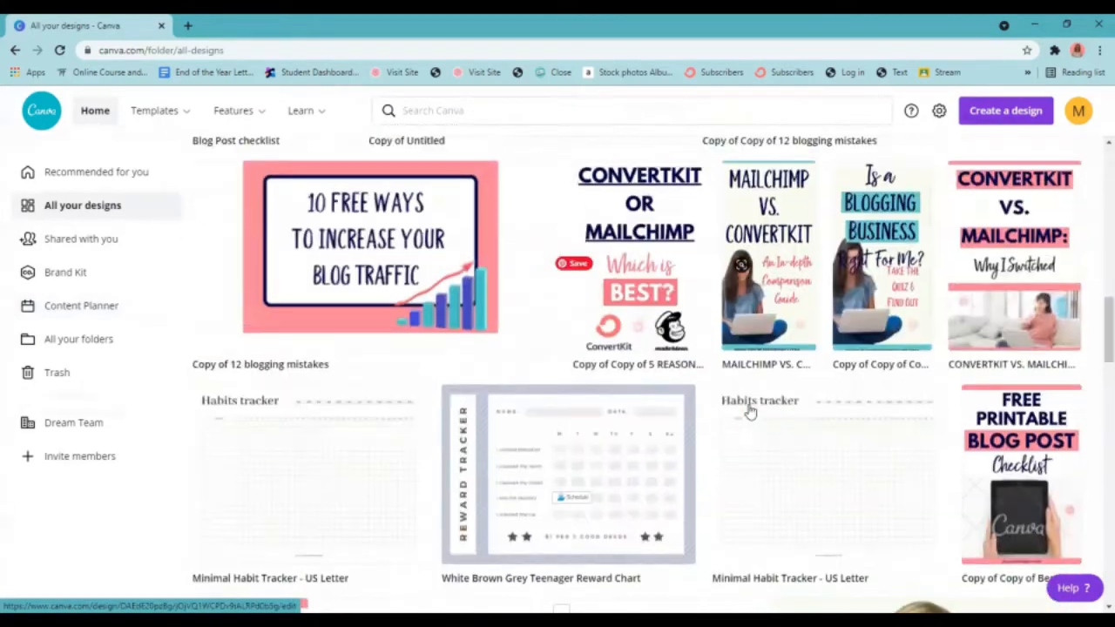
pyautogui.scroll(1, 428, 361)
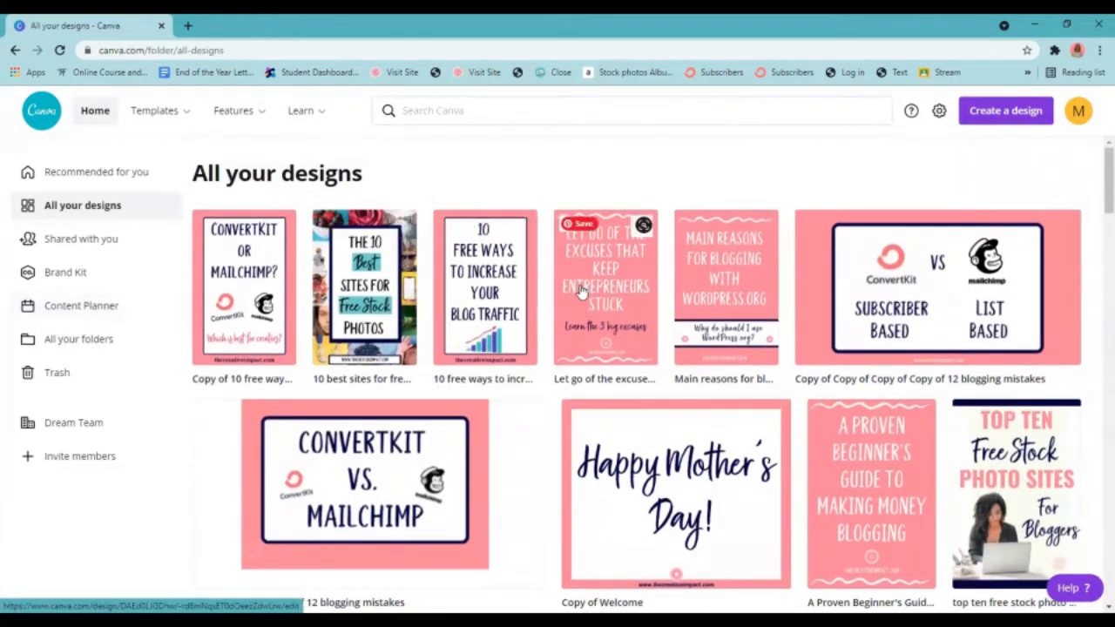
# Open the Pin Design folder from the folders overview, look over its subfolders and designs, and return to the overview
pyautogui.click(73, 345)
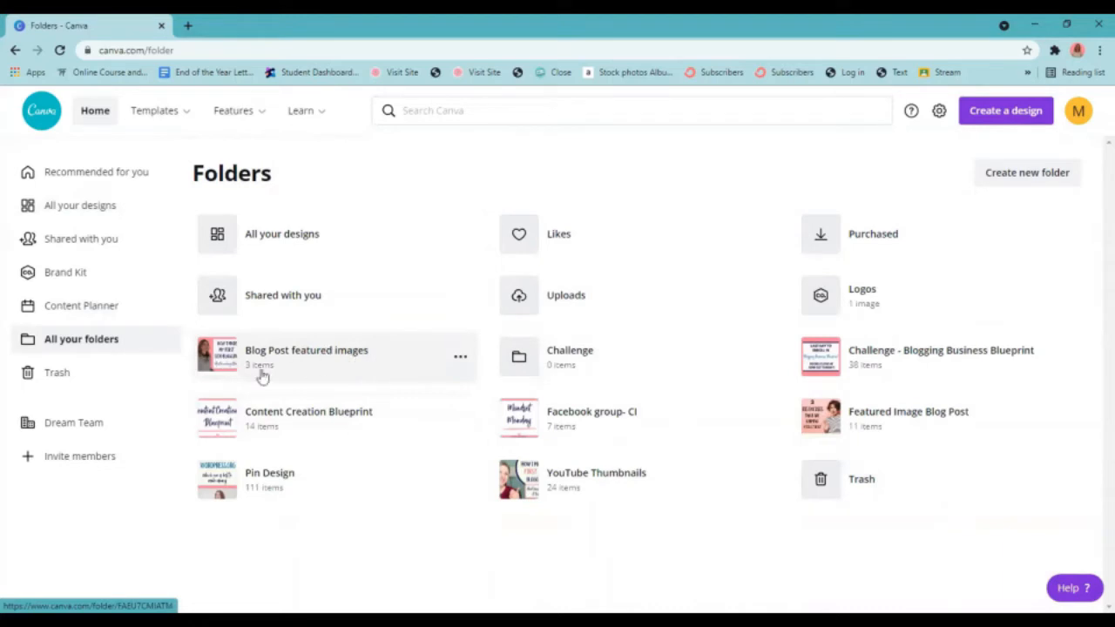
pyautogui.click(268, 483)
pyautogui.scroll(-9, 758, 393)
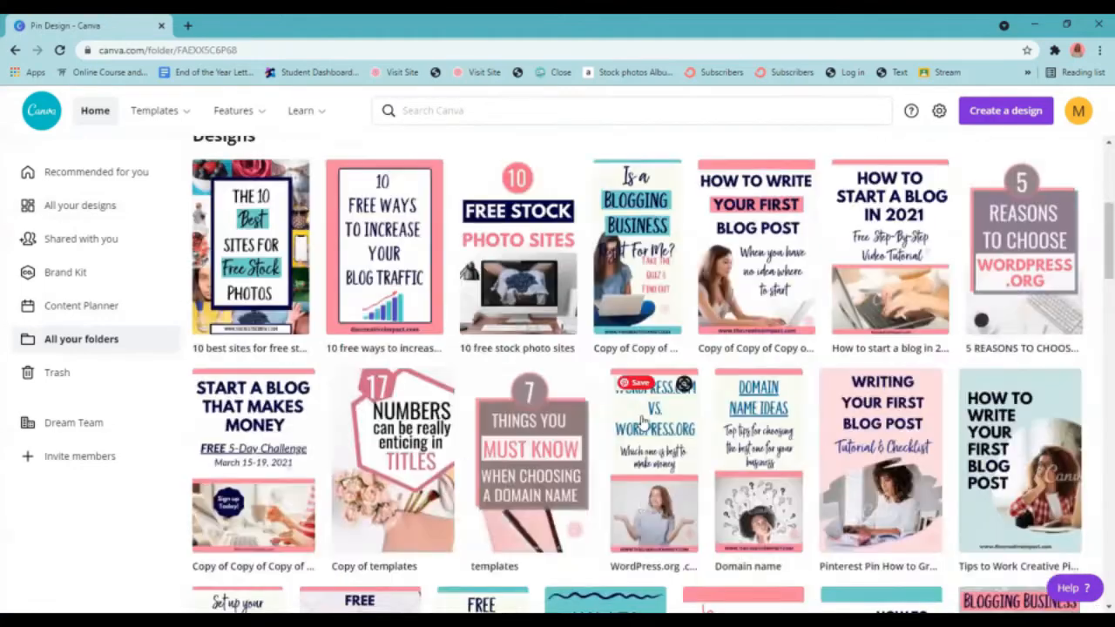
pyautogui.scroll(2, 123, 128)
pyautogui.scroll(5, 390, 270)
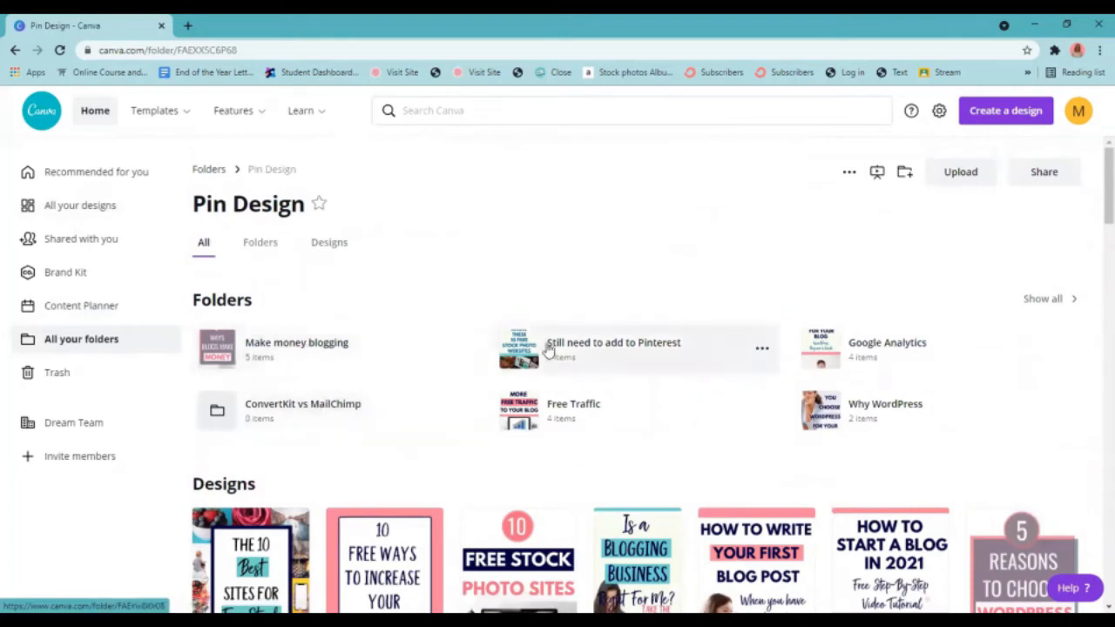
pyautogui.click(84, 339)
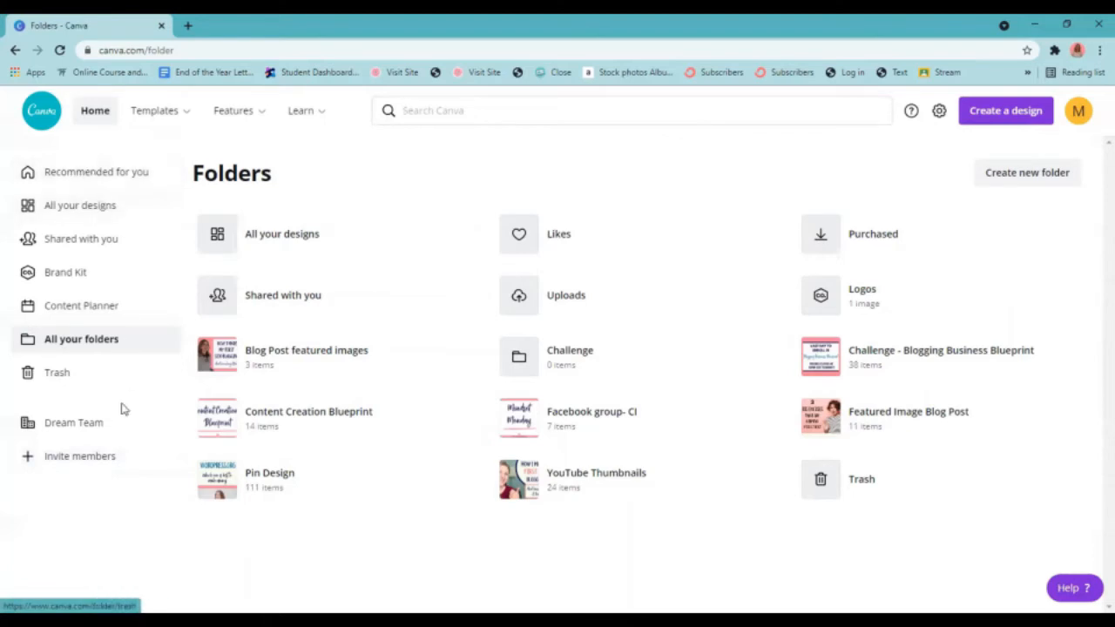
# Return to All your designs and search for "face" and "tik" to view the suggested Facebook and TikTok design formats
pyautogui.click(74, 209)
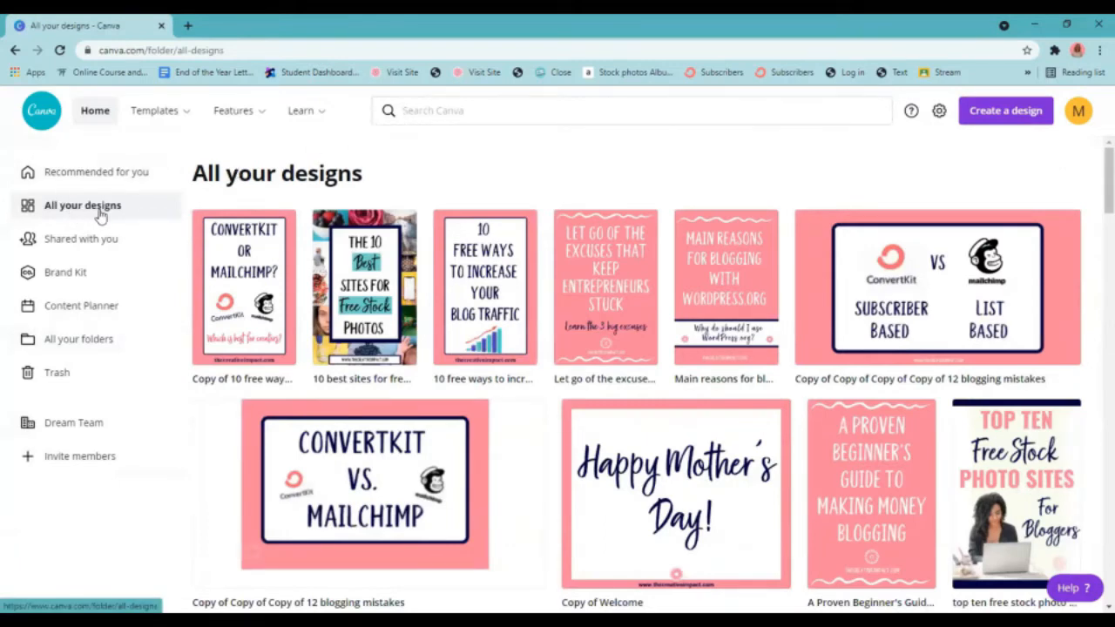
pyautogui.click(419, 111)
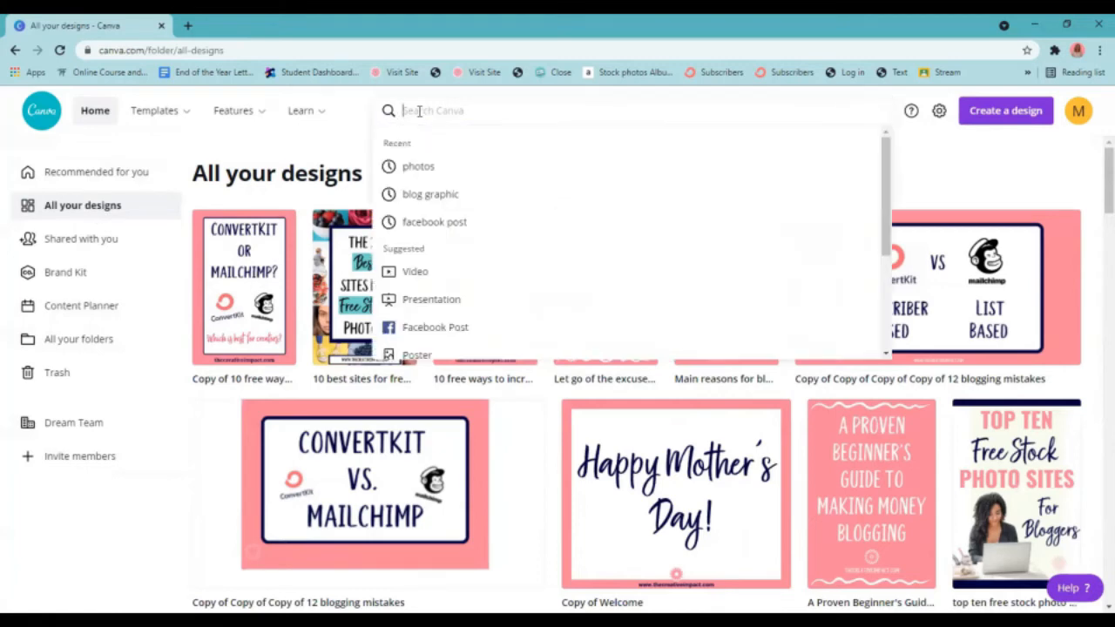
pyautogui.write('fa')
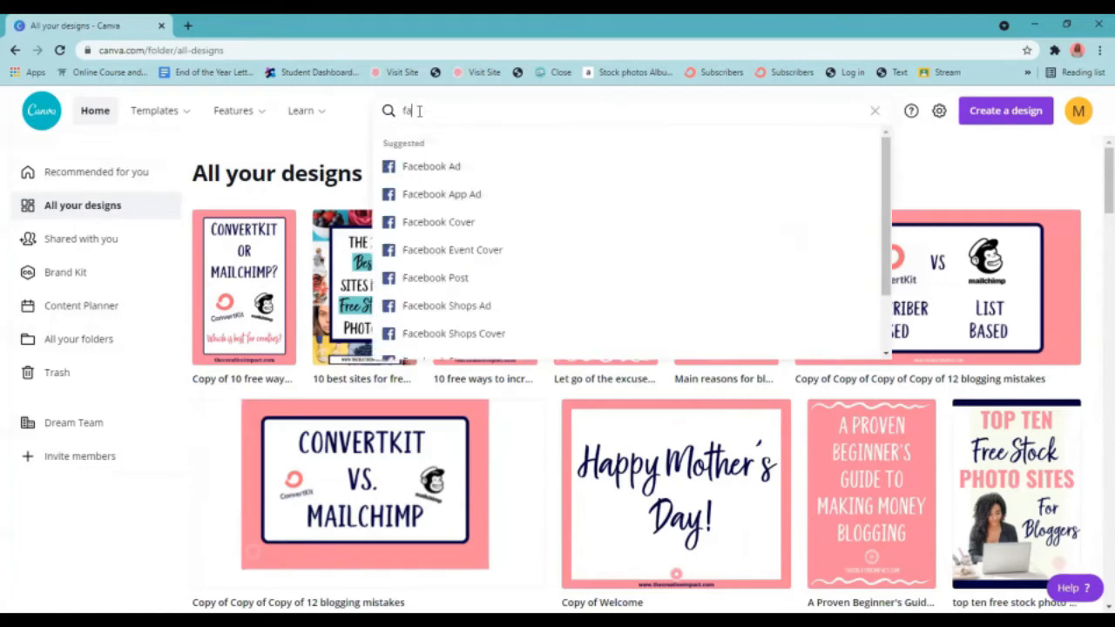
pyautogui.write('ce')
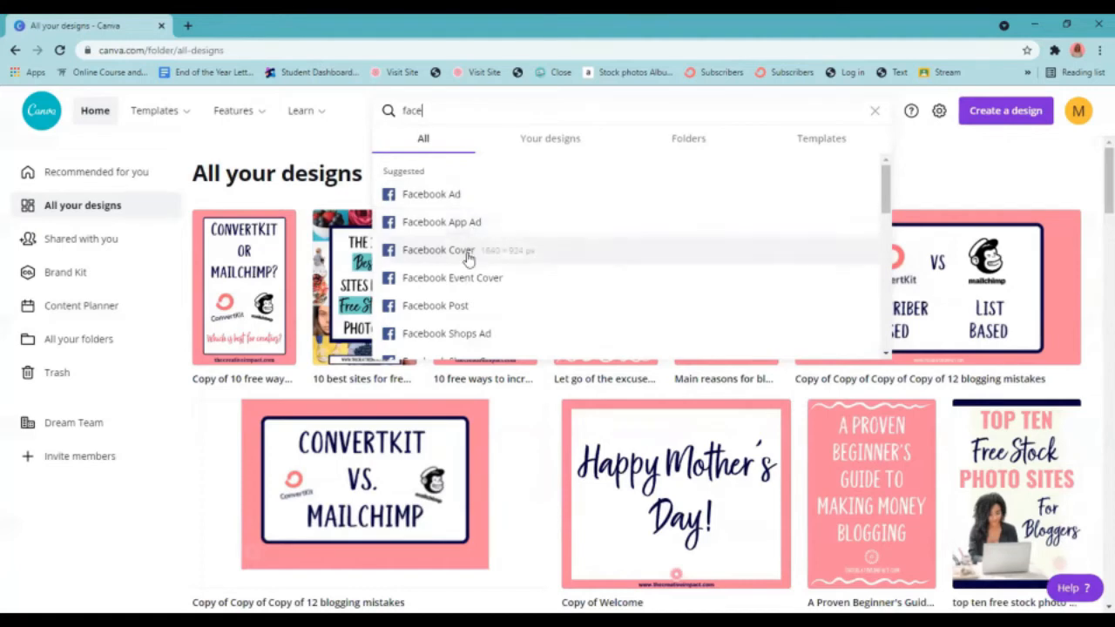
pyautogui.scroll(-1, 500, 331)
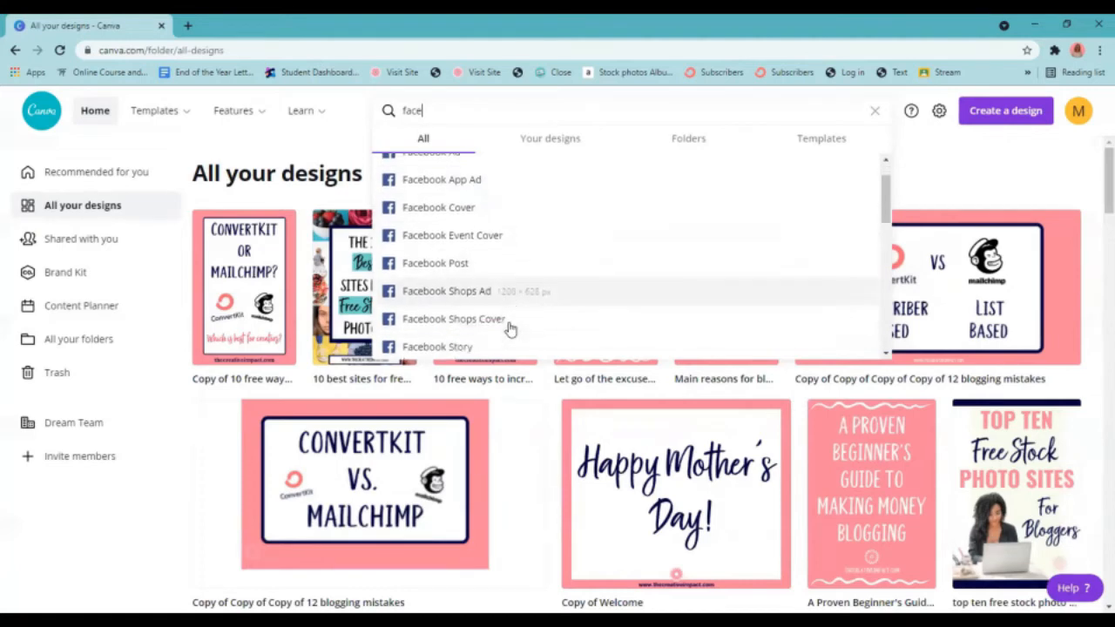
pyautogui.moveTo(448, 116); pyautogui.dragTo(333, 106)
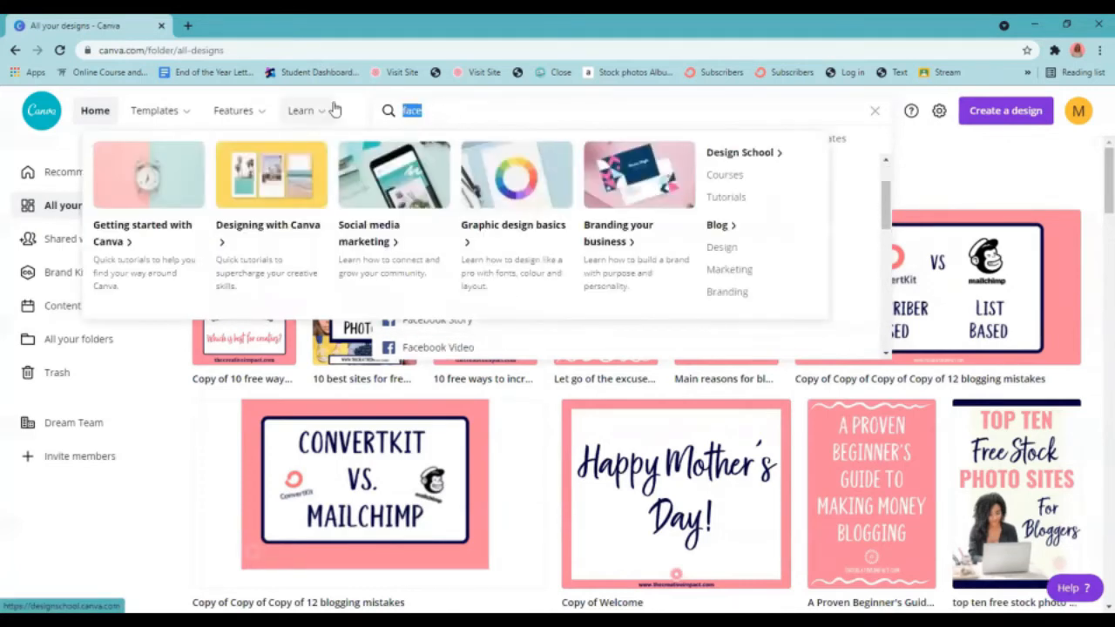
pyautogui.write('tik')
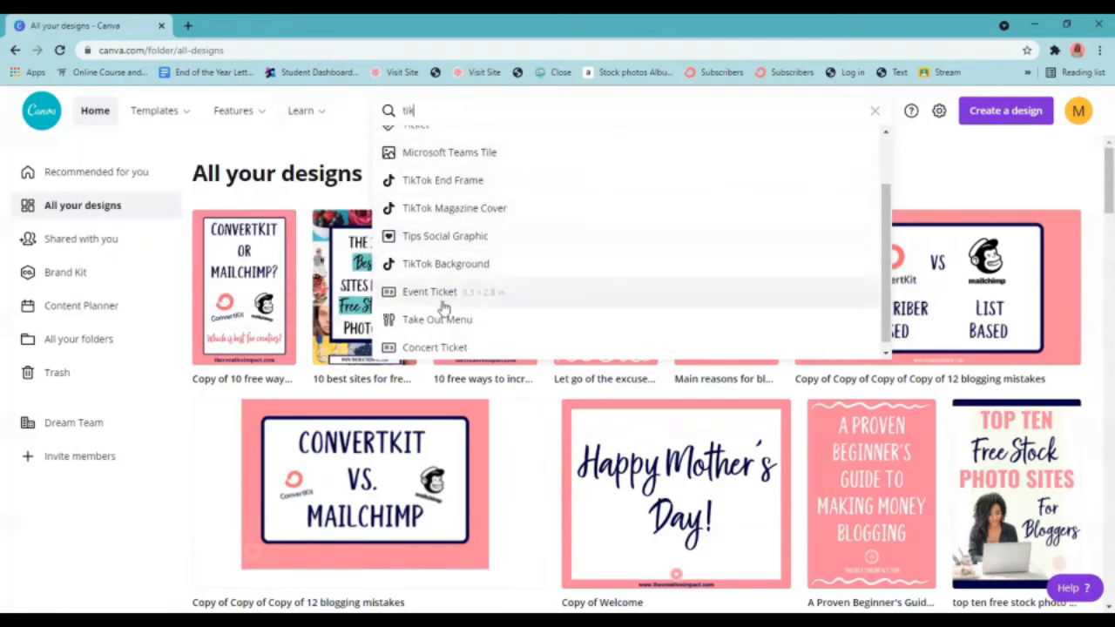
# Search for "youtube", choose the YouTube Thumbnail format, and open the Choco Chip Cookie Recipe template
pyautogui.moveTo(431, 108); pyautogui.dragTo(403, 108)
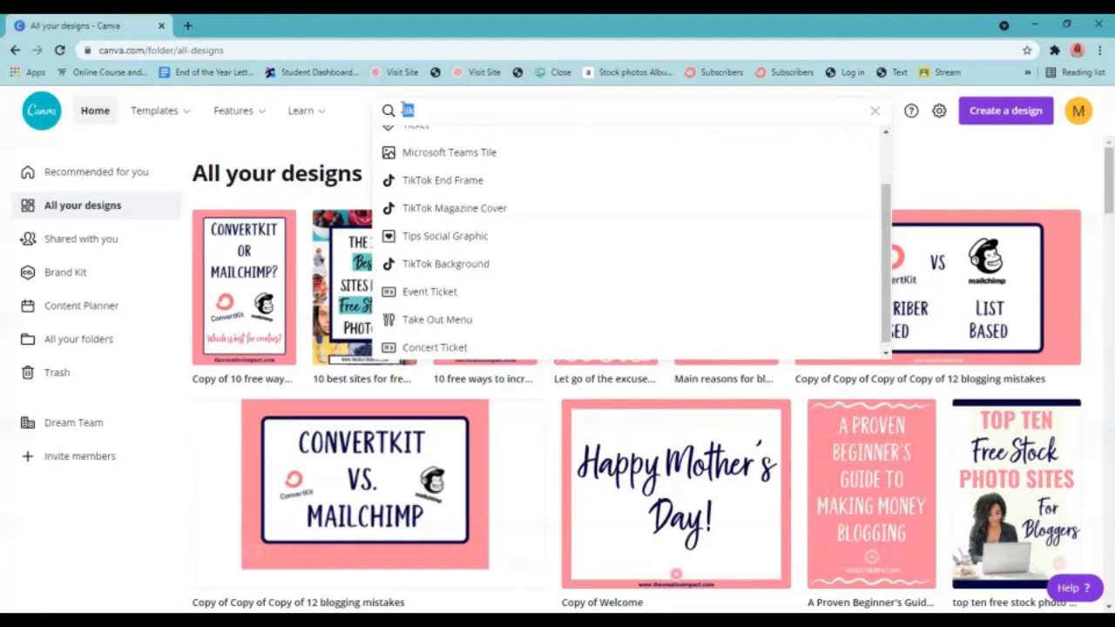
pyautogui.write('You')
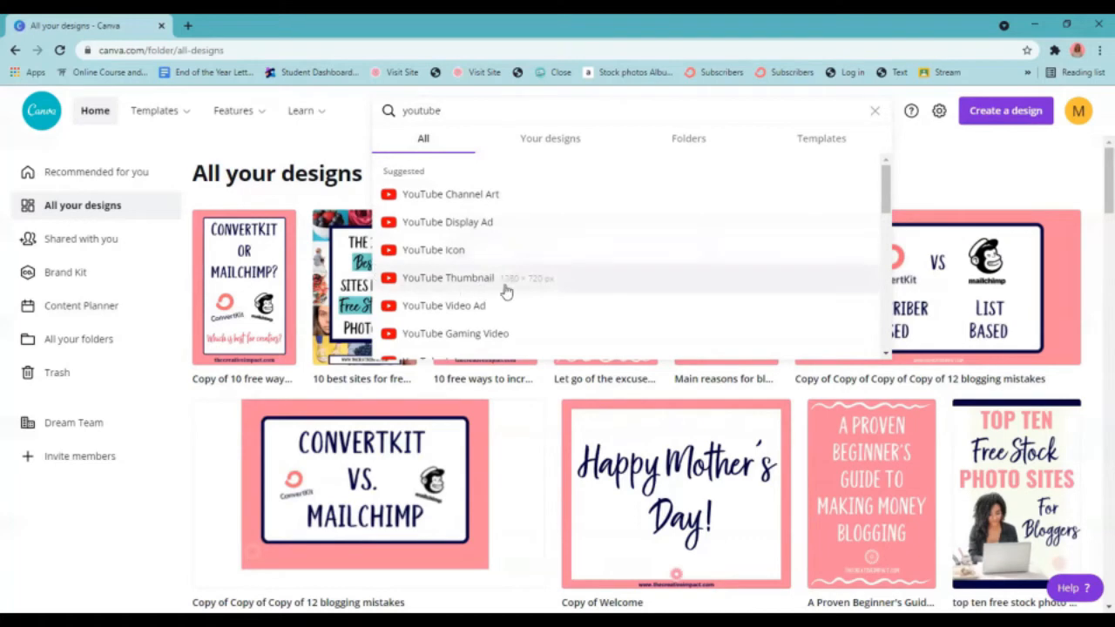
pyautogui.click(479, 281)
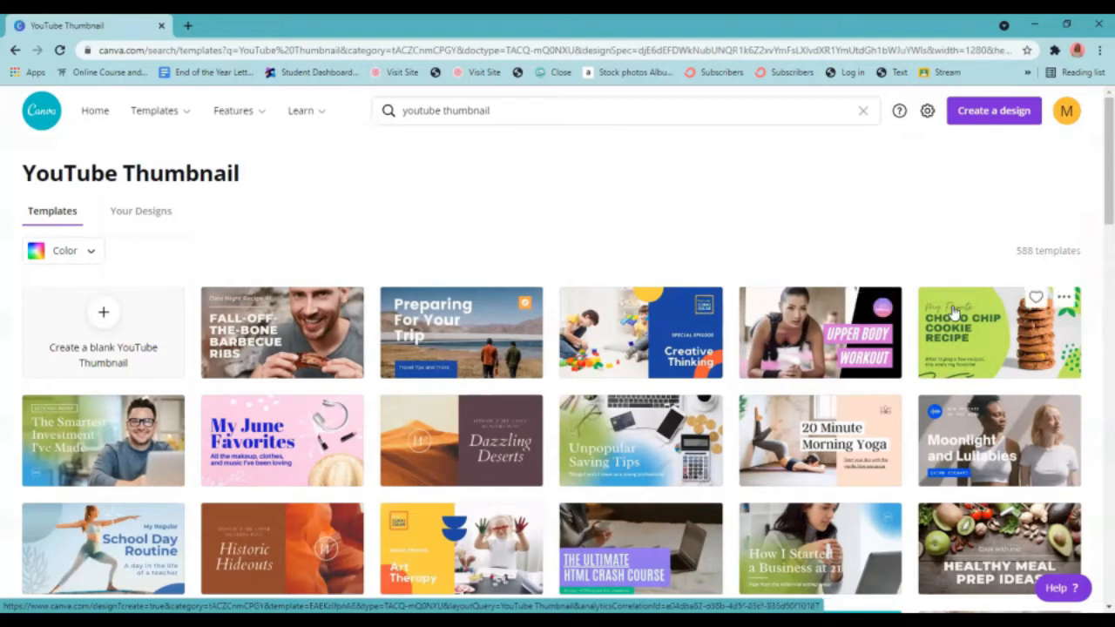
pyautogui.click(962, 336)
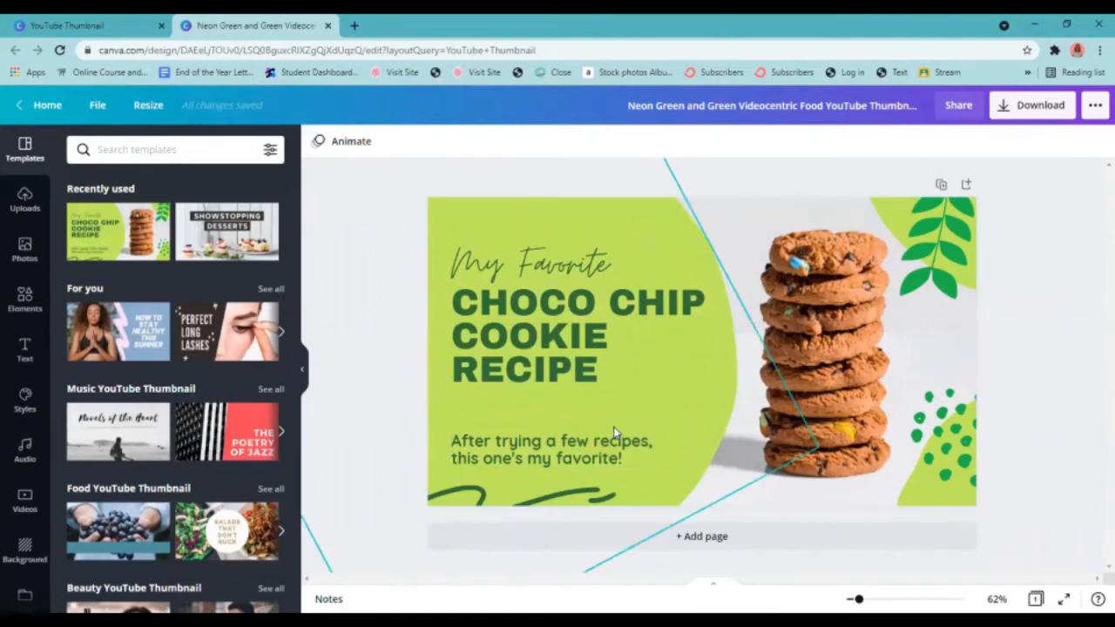
# Recolor the large green curved shape behind the text with the pink brand color
pyautogui.click(538, 210)
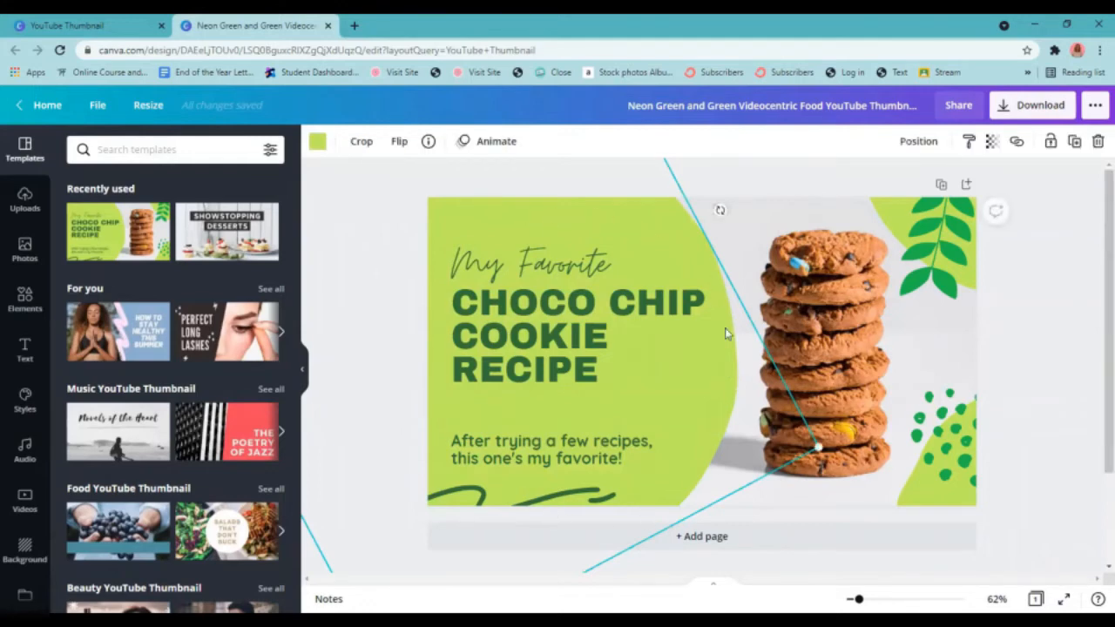
pyautogui.click(317, 142)
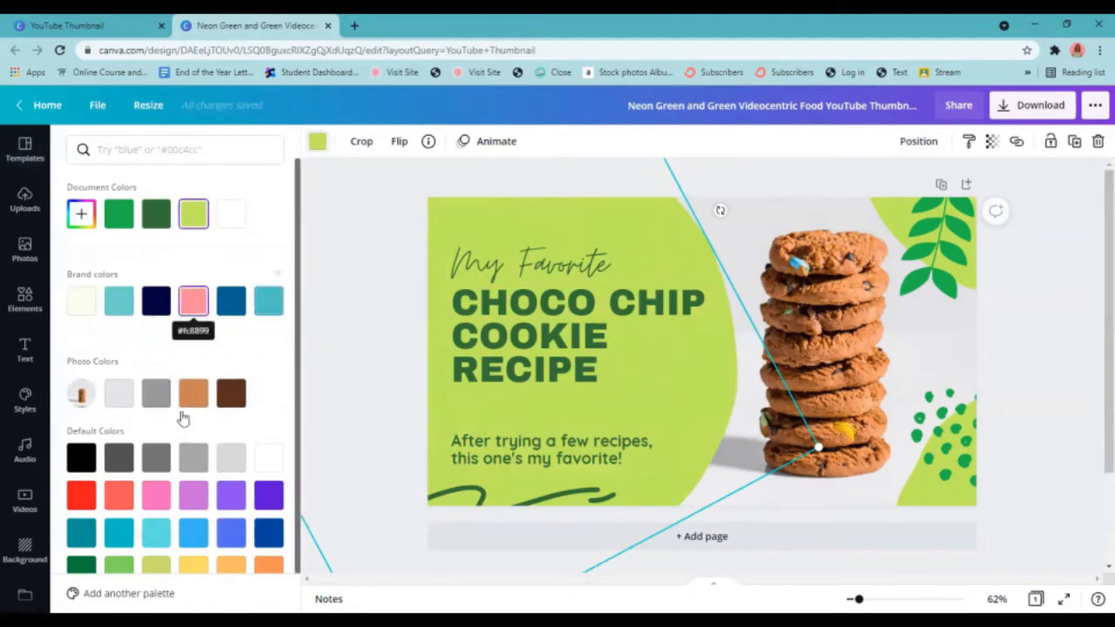
pyautogui.click(195, 302)
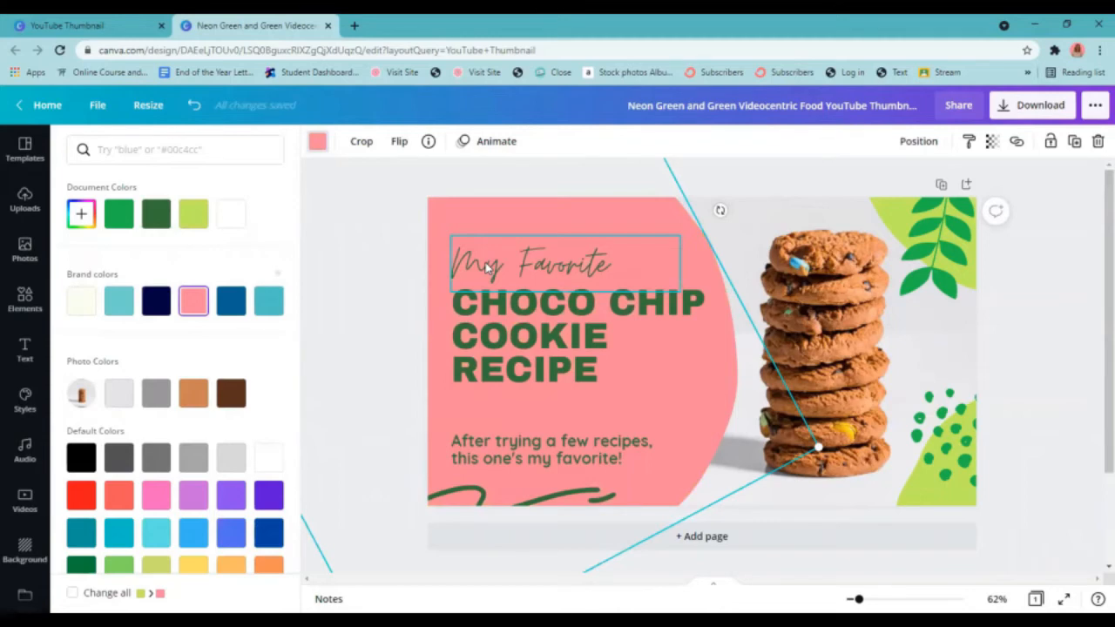
# Recolor the "My Favorite" text with the navy brand color
pyautogui.click(488, 268)
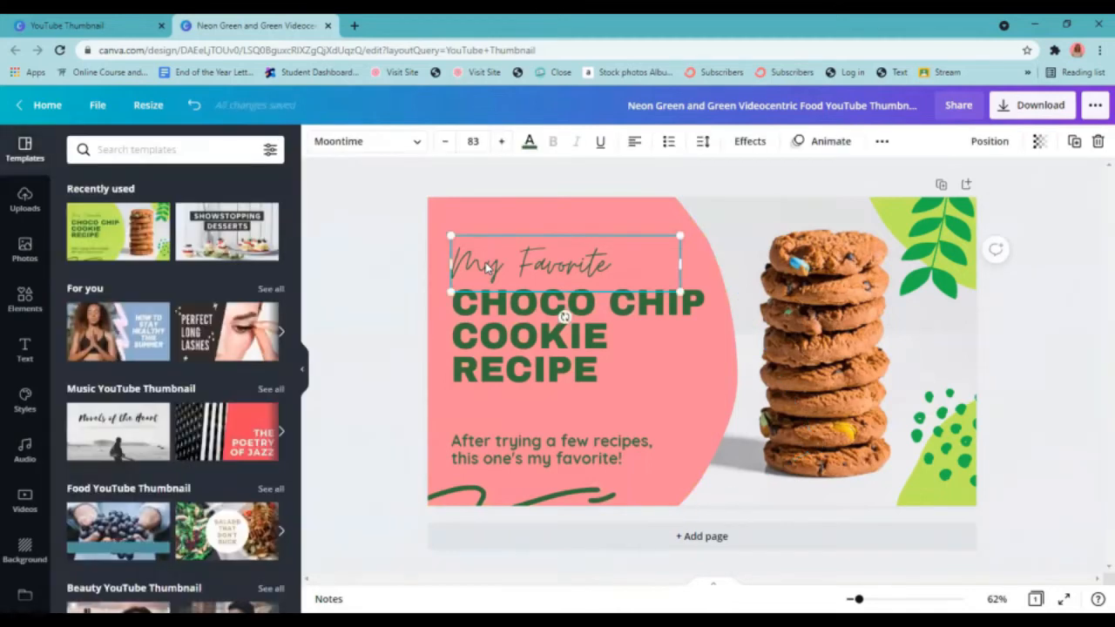
pyautogui.click(529, 144)
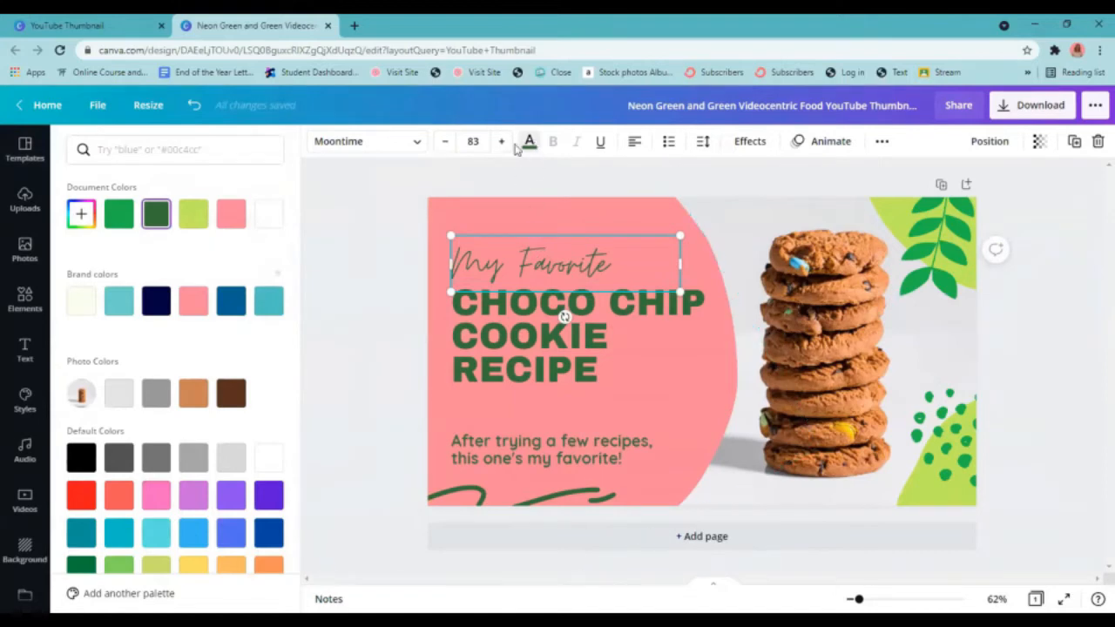
pyautogui.doubleClick(545, 276)
pyautogui.click(530, 144)
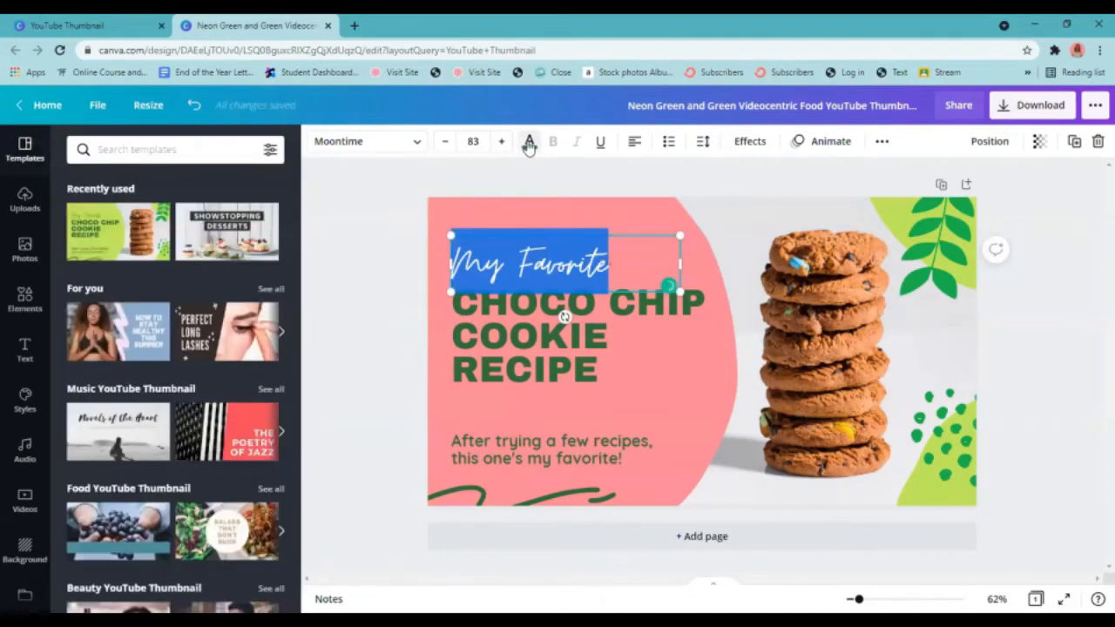
pyautogui.click(529, 144)
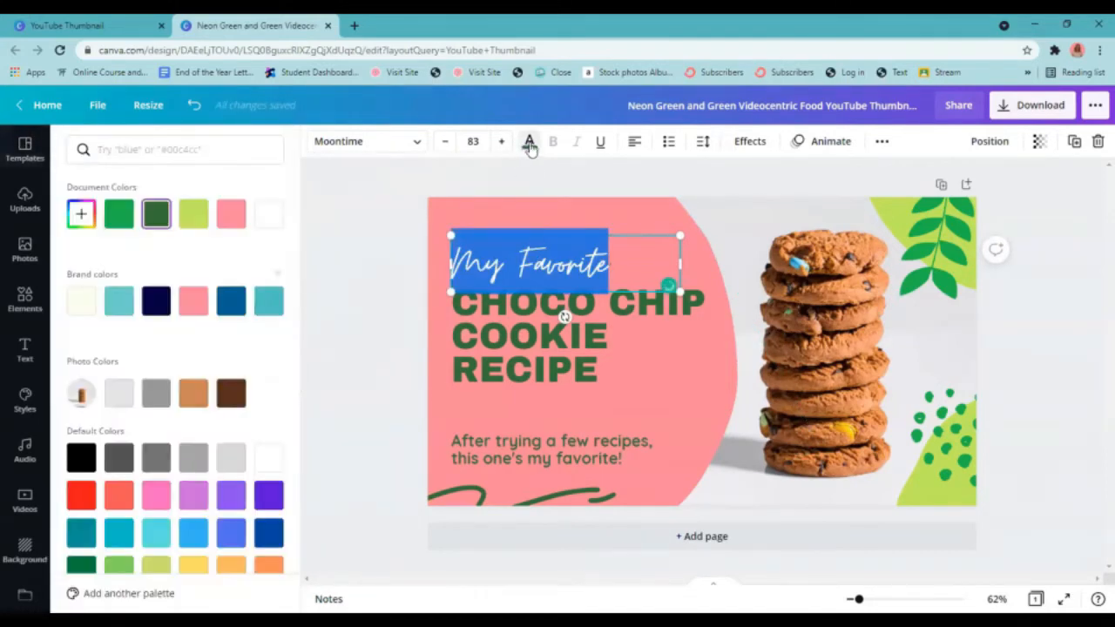
pyautogui.click(156, 301)
# Apply the navy brand color to the "CHOCO CHIP COOKIE RECIPE" heading and the "After trying a few recipes" text
pyautogui.click(483, 346)
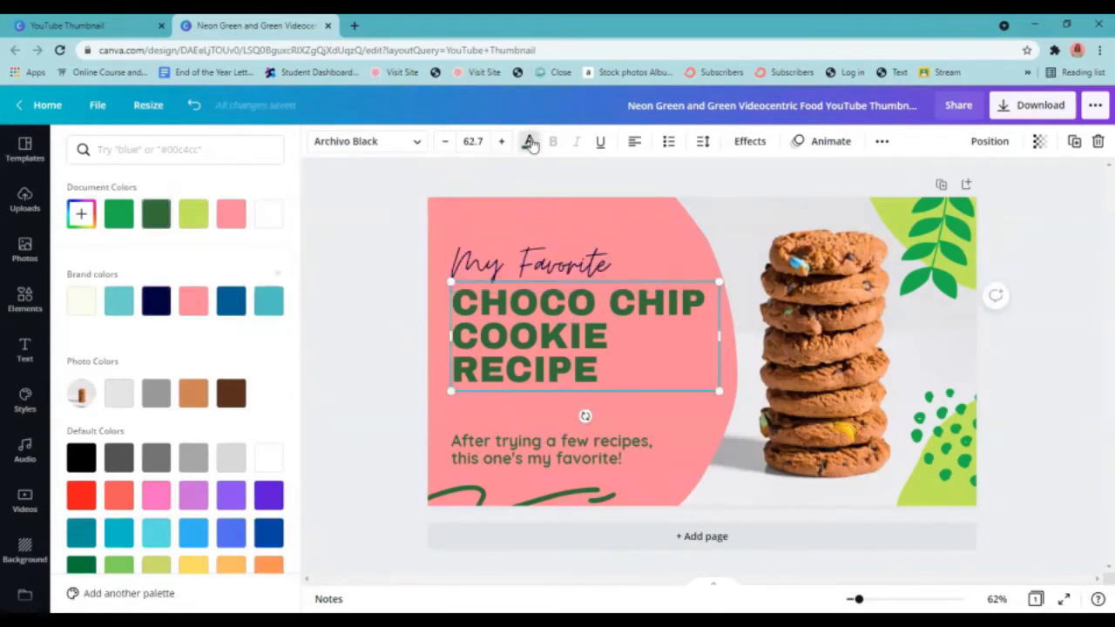
pyautogui.click(159, 305)
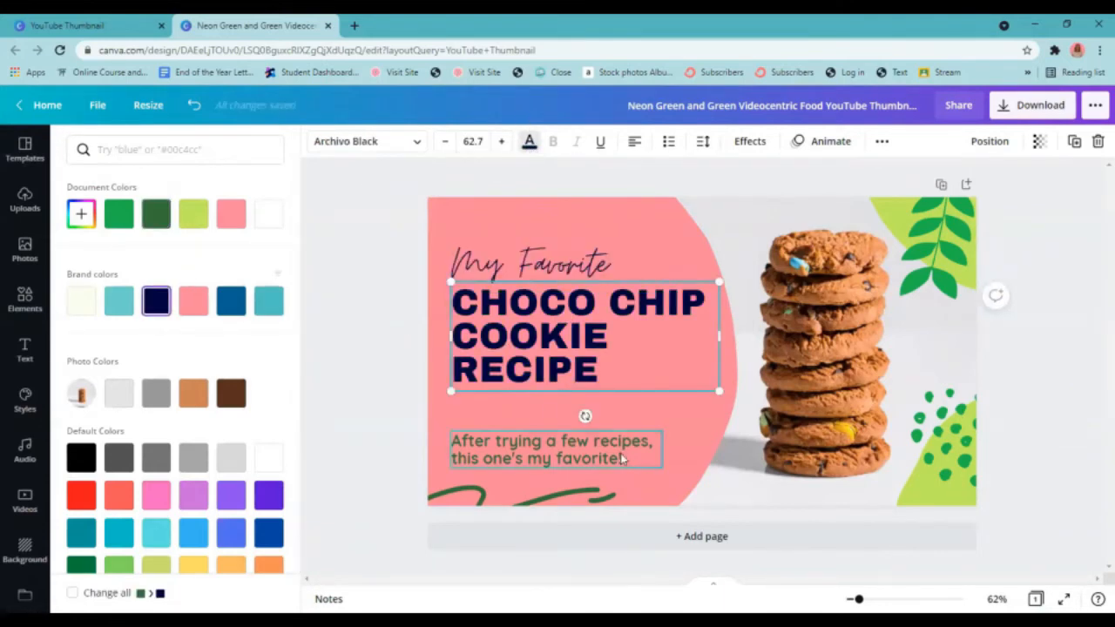
pyautogui.click(557, 451)
pyautogui.click(156, 301)
# Recolor the green squiggle below the text with the navy brand color
pyautogui.click(458, 494)
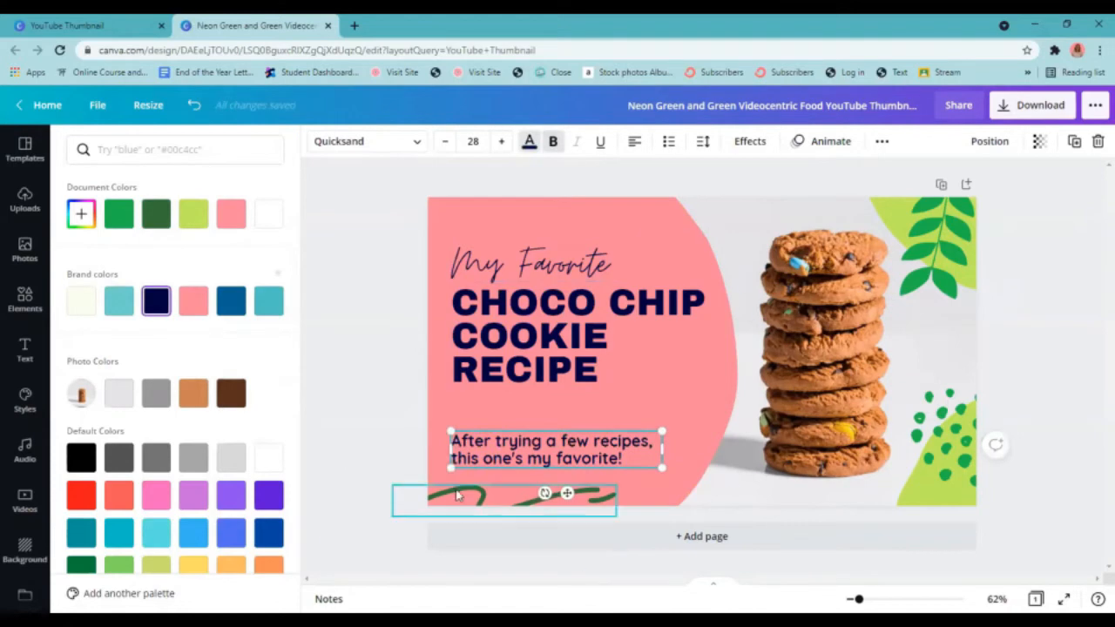
pyautogui.click(317, 141)
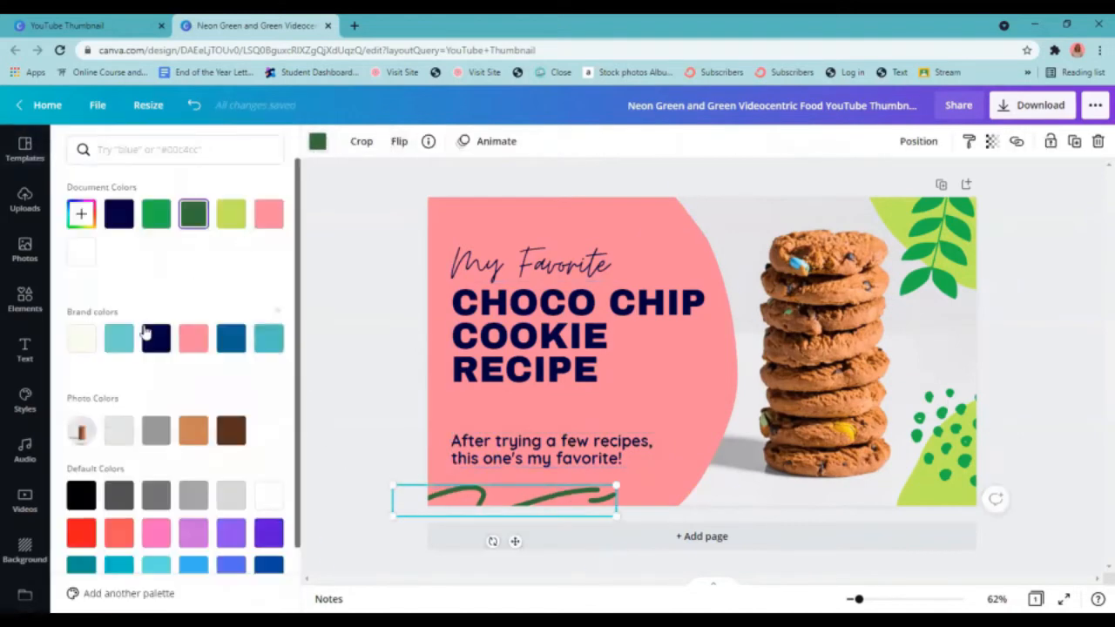
pyautogui.click(155, 340)
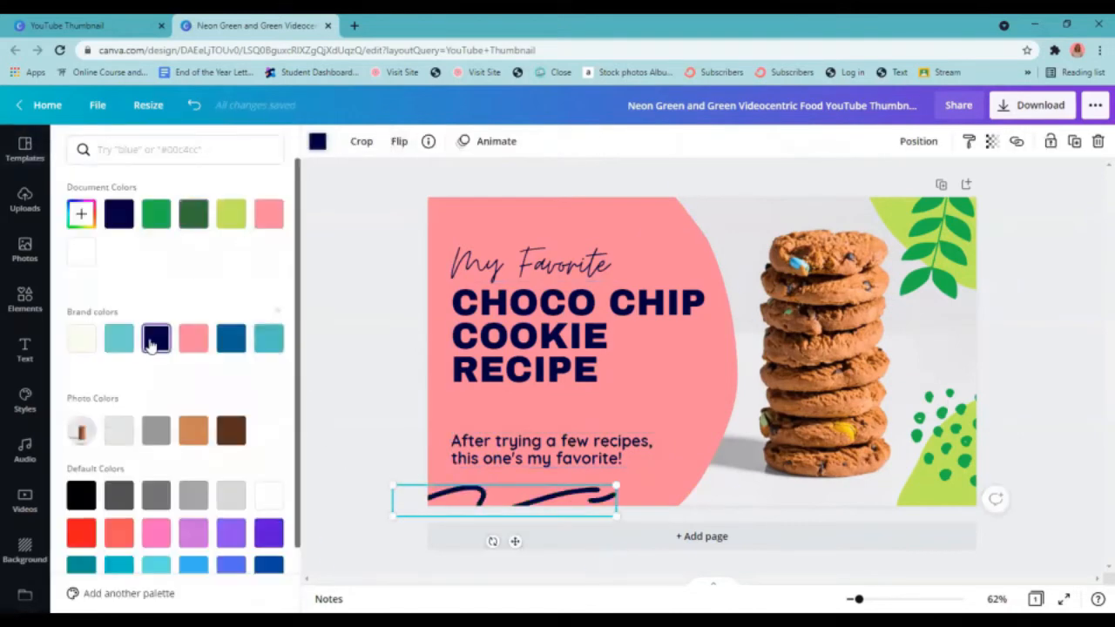
# Try smaller and larger sizes for the "My Favorite" text and settle on font size 85
pyautogui.click(542, 263)
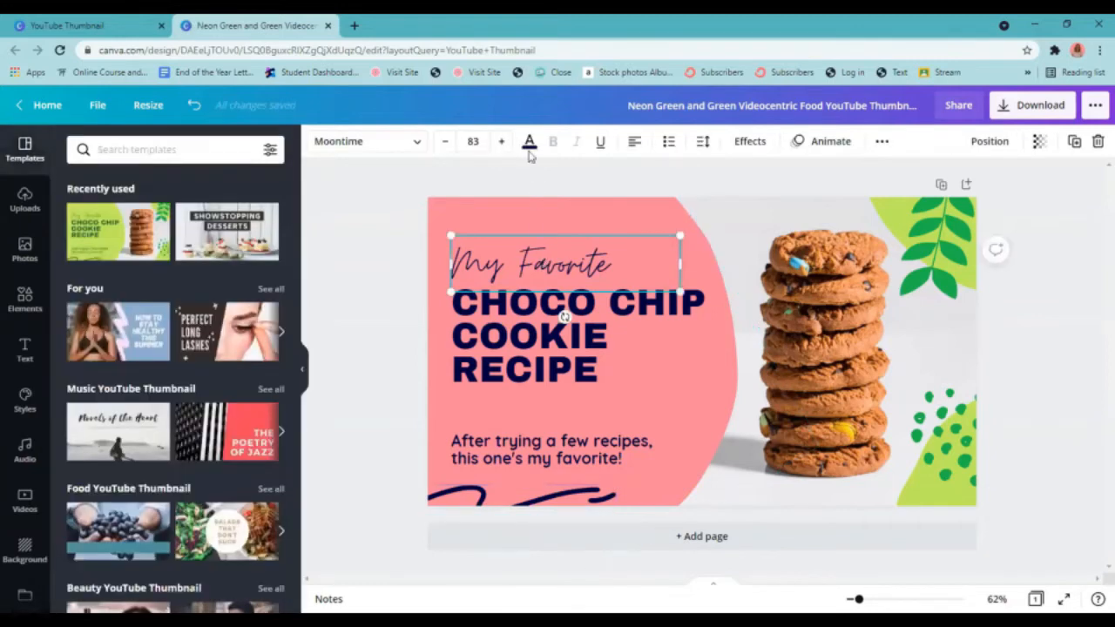
pyautogui.click(445, 141)
pyautogui.click(445, 141)
pyautogui.click(445, 141)
pyautogui.click(445, 141)
pyautogui.click(500, 141)
pyautogui.click(500, 141)
pyautogui.click(500, 141)
pyautogui.click(500, 141)
pyautogui.click(500, 141)
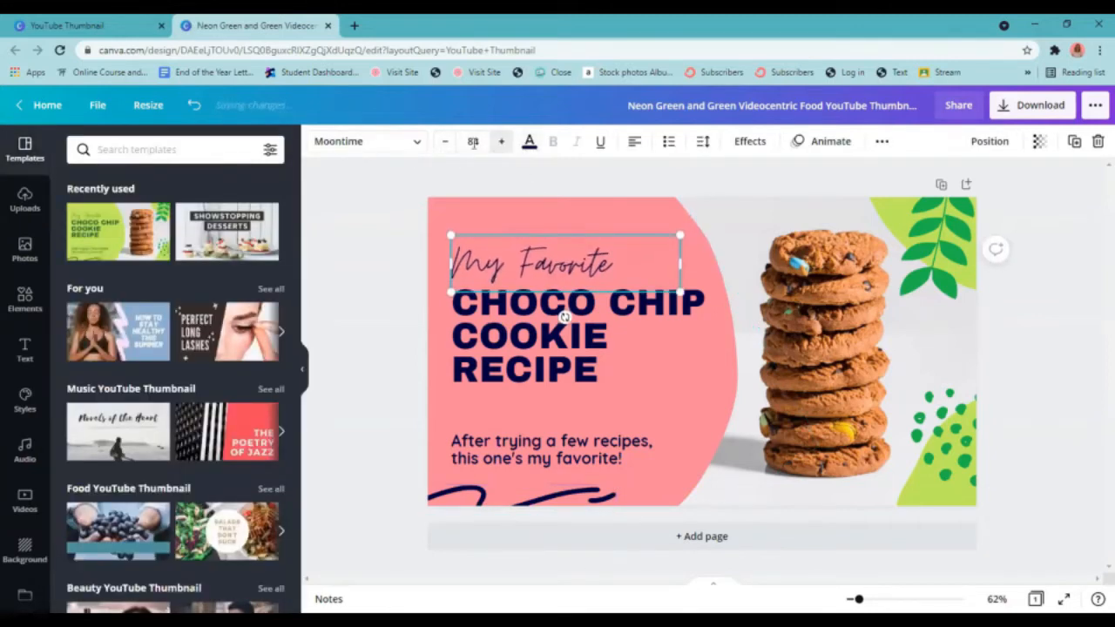
pyautogui.click(499, 141)
# Search the fonts for "kind" and set the "My Favorite" text to Kind Heart Three Regular
pyautogui.click(357, 144)
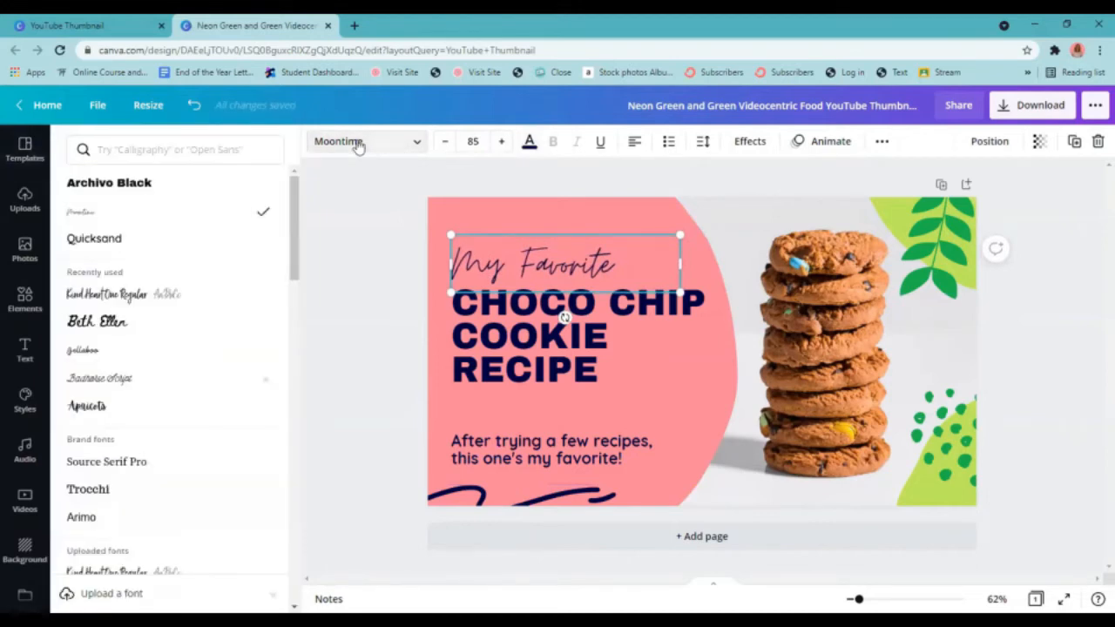
pyautogui.click(123, 150)
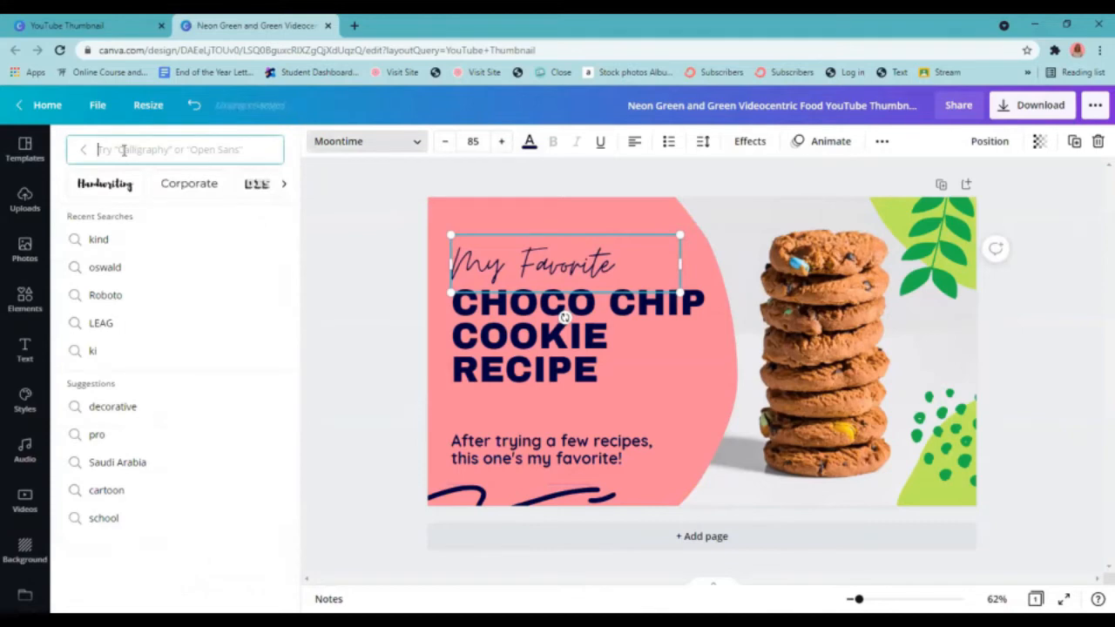
pyautogui.write('kind')
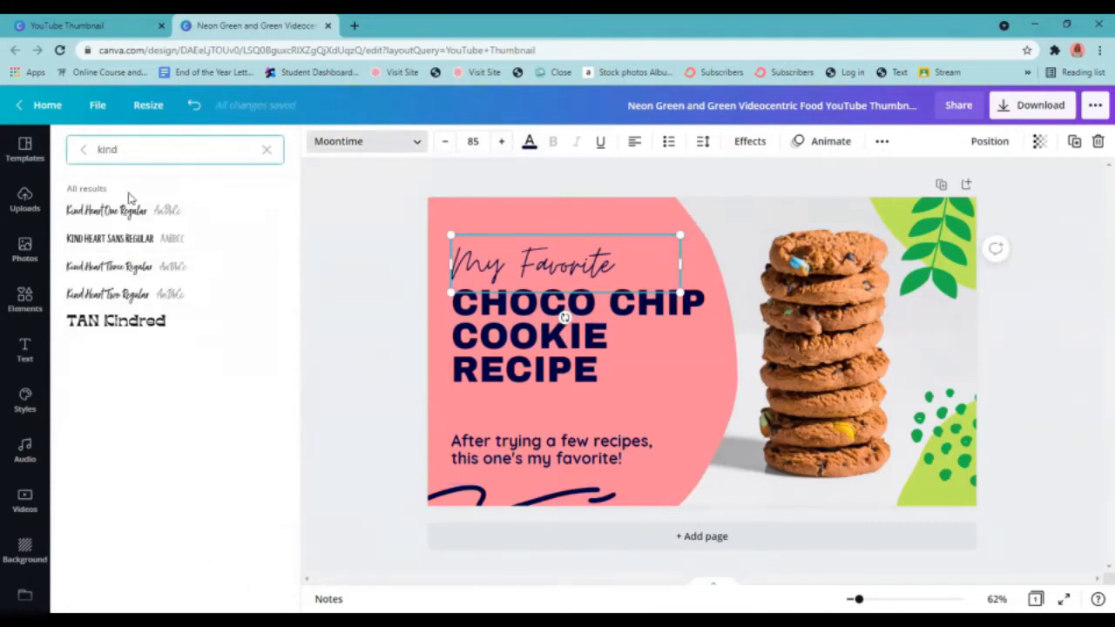
pyautogui.click(131, 267)
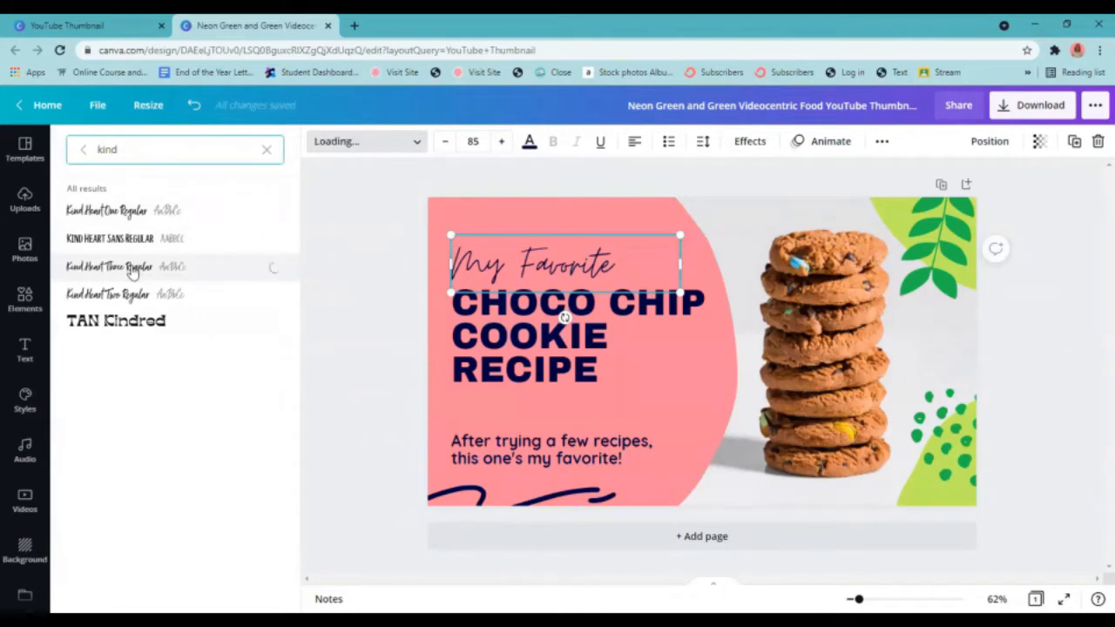
# Move the "CHOCO CHIP COOKIE RECIPE" heading slightly down and restyle it in Kind Heart Sans Regular at size 74.7
pyautogui.click(547, 353)
pyautogui.moveTo(547, 353); pyautogui.dragTo(547, 358)
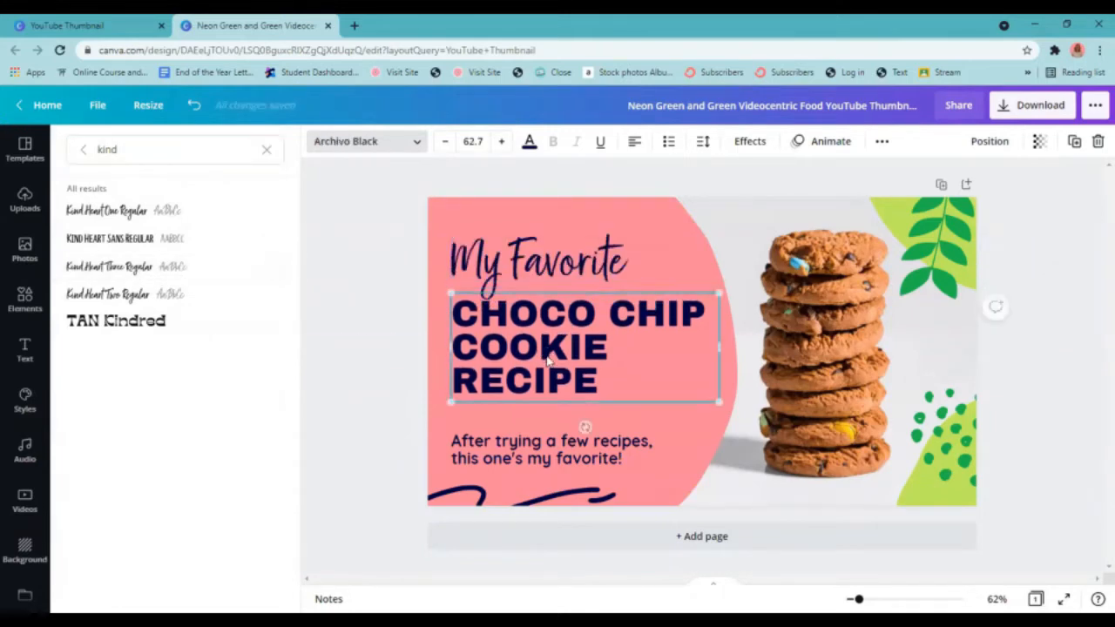
pyautogui.doubleClick(547, 358)
pyautogui.click(145, 235)
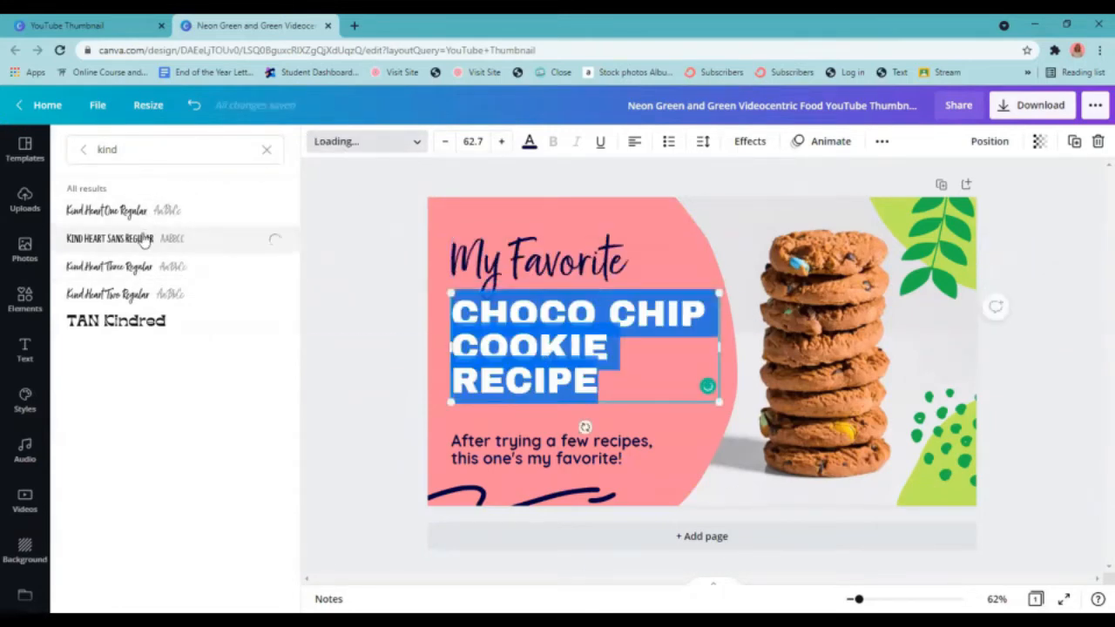
pyautogui.click(501, 142)
pyautogui.click(502, 143)
pyautogui.click(502, 143)
pyautogui.click(501, 143)
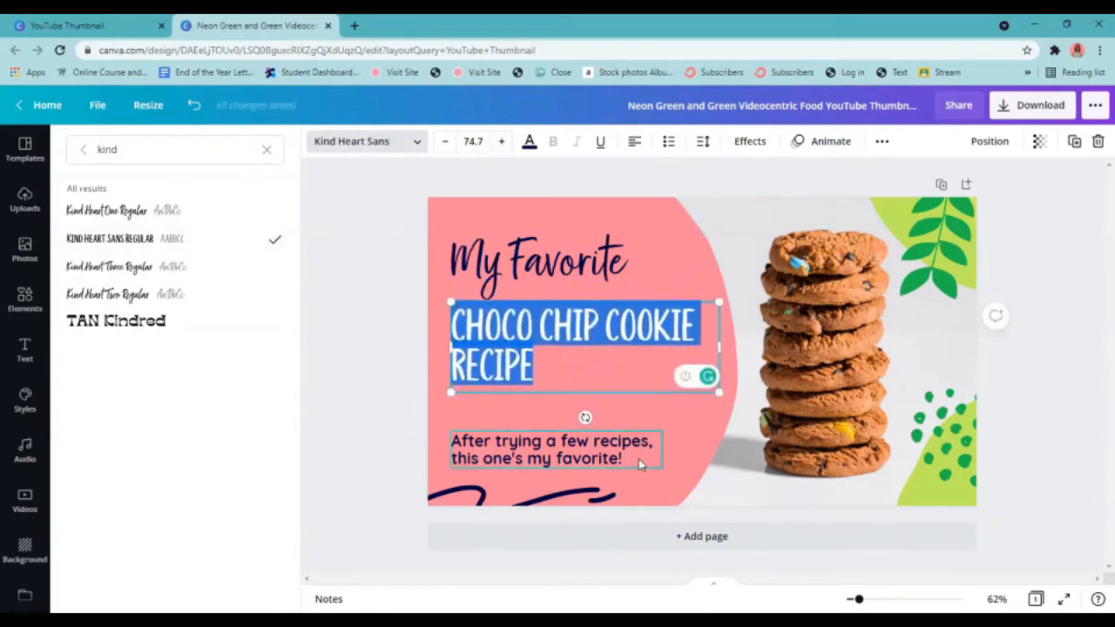
# Search the photo library for "cookies" to find a replacement for the stacked-cookies picture
pyautogui.click(606, 454)
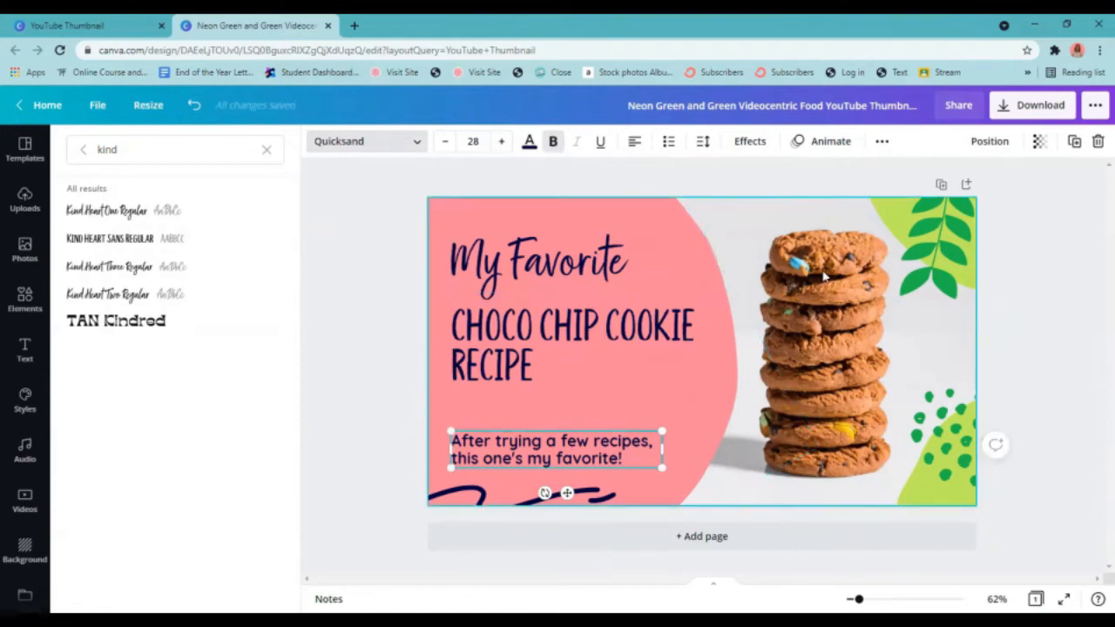
pyautogui.click(823, 276)
pyautogui.doubleClick(827, 283)
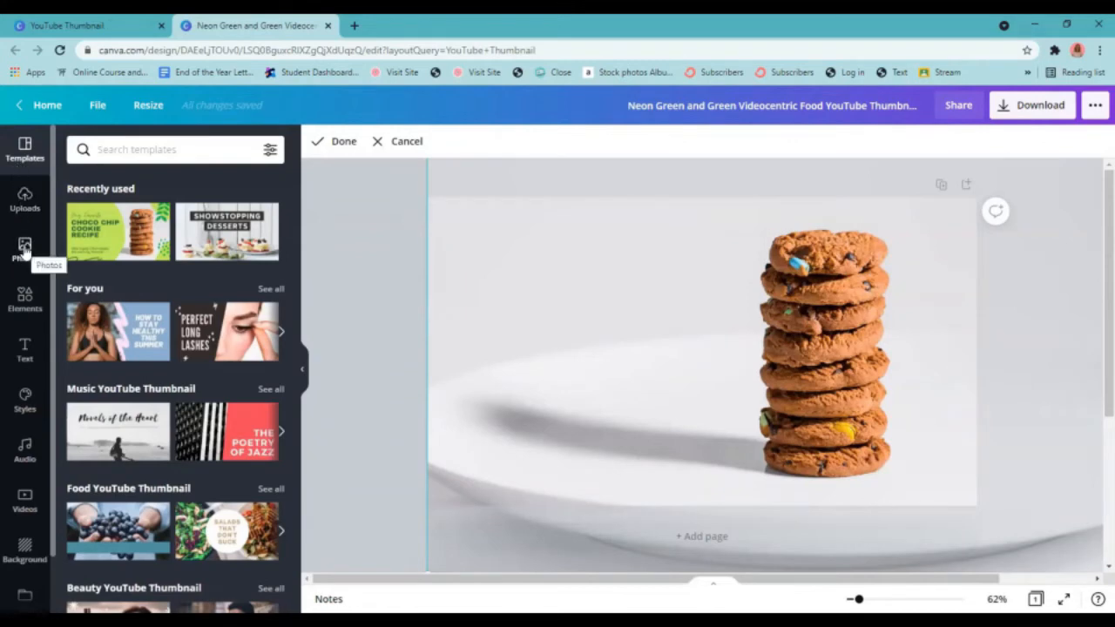
pyautogui.click(24, 248)
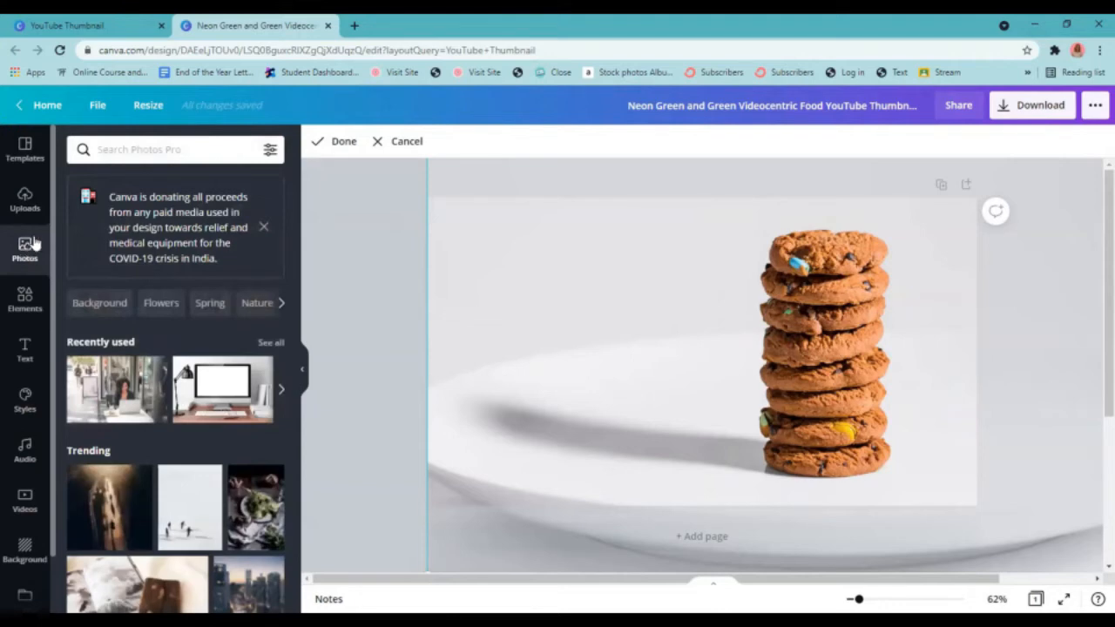
pyautogui.click(123, 149)
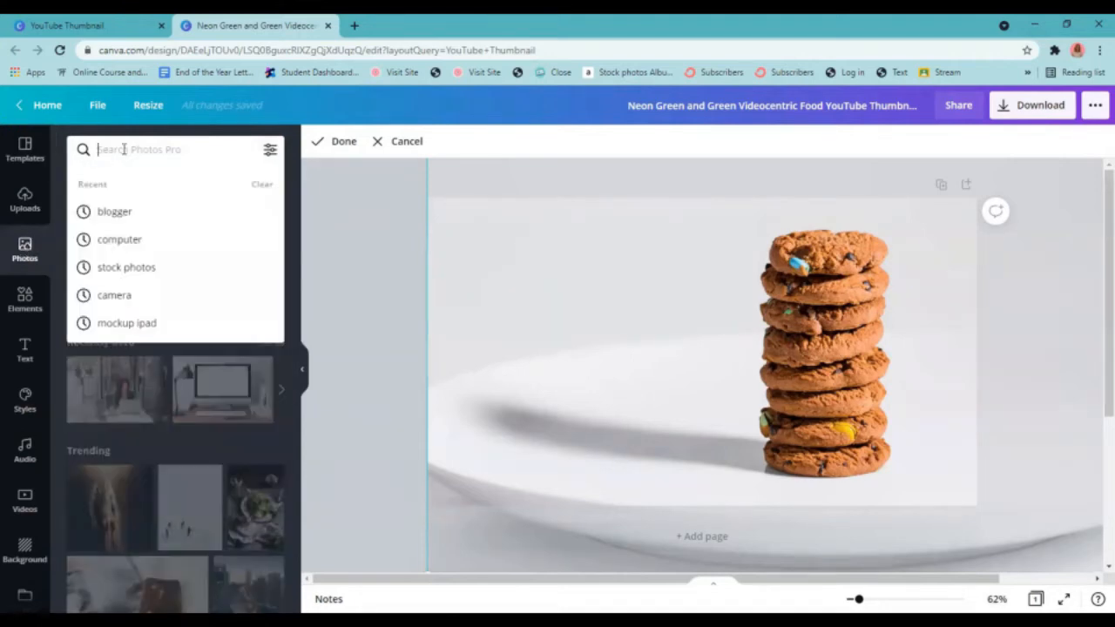
pyautogui.write('cookies')
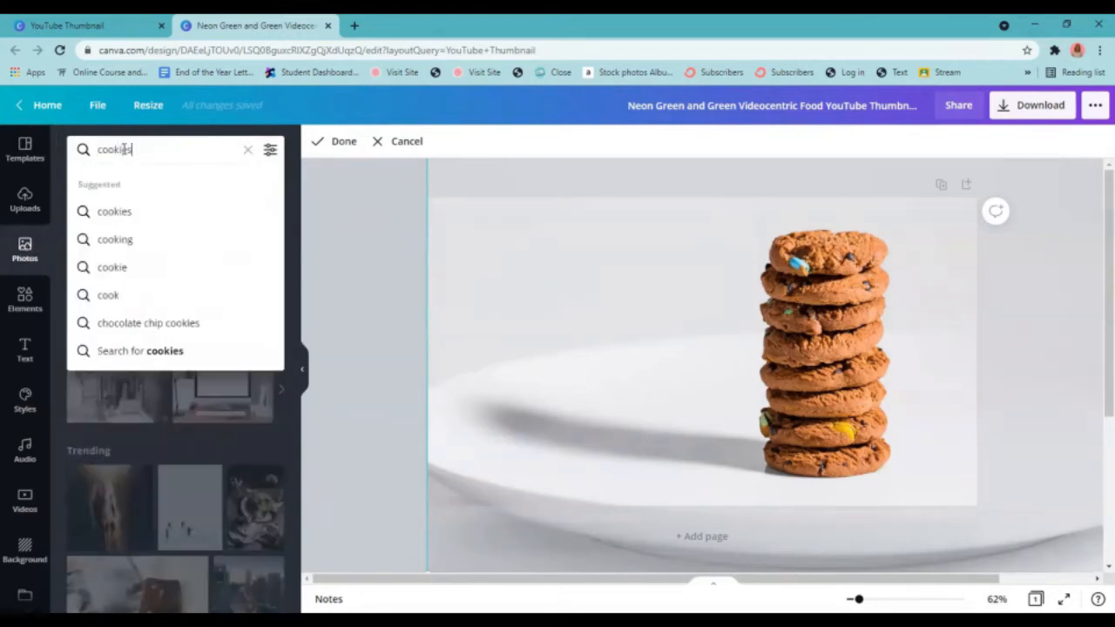
pyautogui.press('Return')
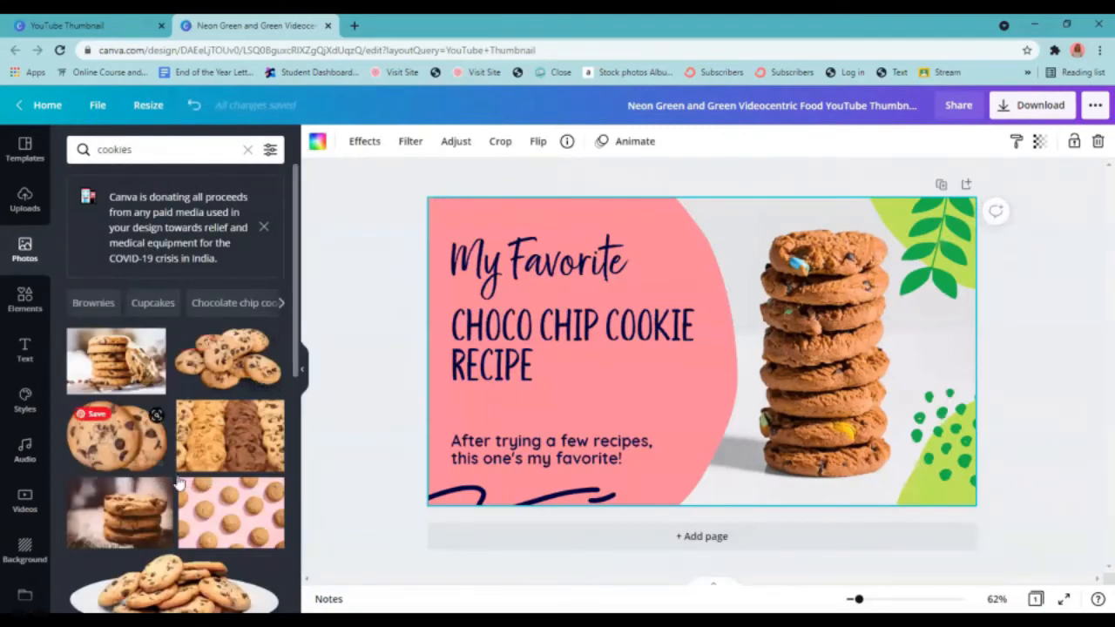
# Add the photo of piled chocolate chip cookies to the thumbnail and shrink it to about two-thirds of its inserted width
pyautogui.click(212, 360)
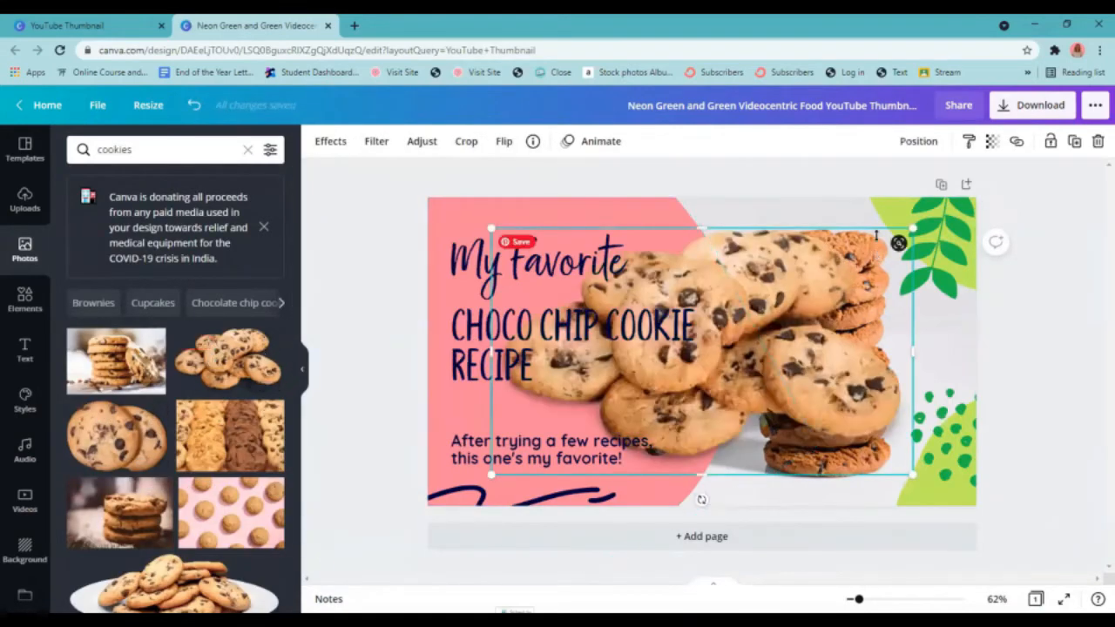
pyautogui.moveTo(770, 282)
pyautogui.mouseDown()
pyautogui.moveTo(809, 300)
pyautogui.moveTo(788, 275)
pyautogui.mouseUp()
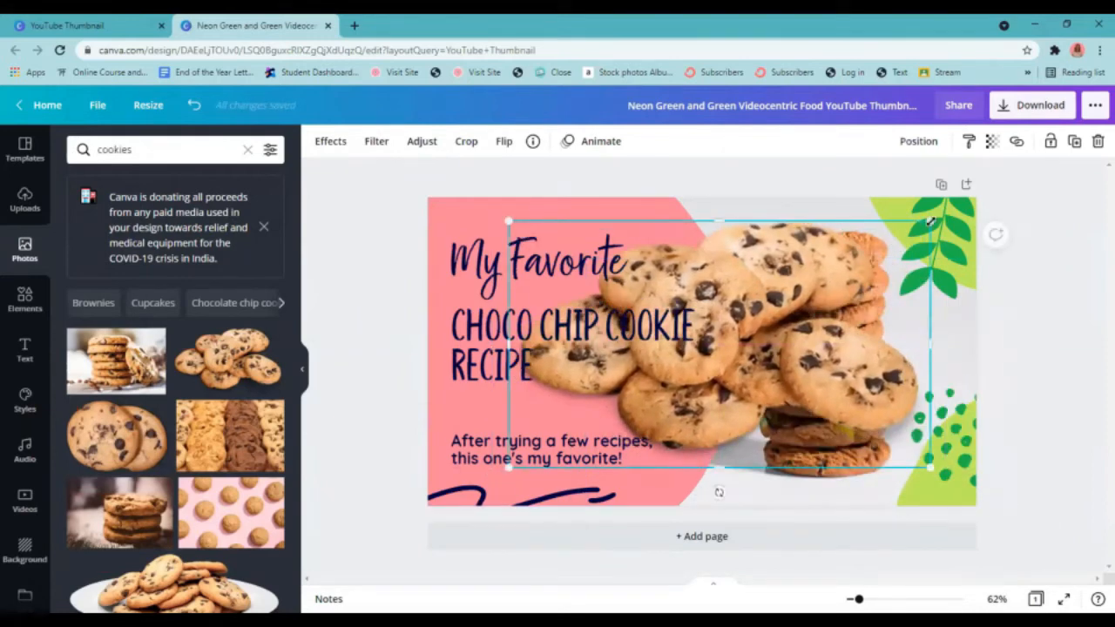
pyautogui.moveTo(930, 222); pyautogui.dragTo(773, 315)
# Remove the stacked-cookies background photo and fit the new cookie photo into the white area beside the heading
pyautogui.doubleClick(838, 267)
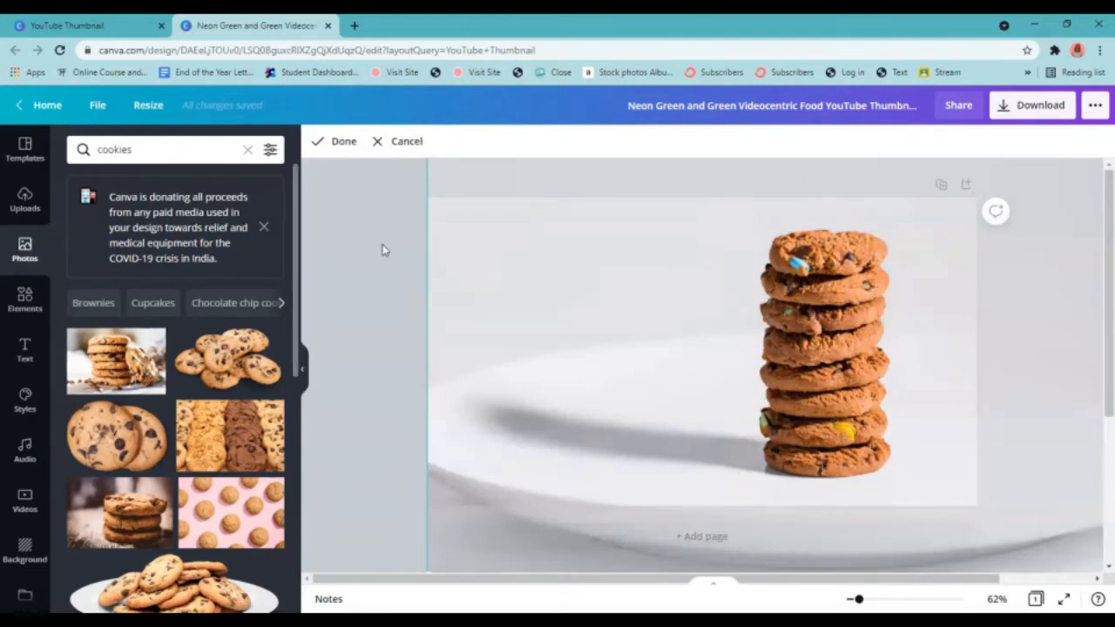
pyautogui.click(505, 261)
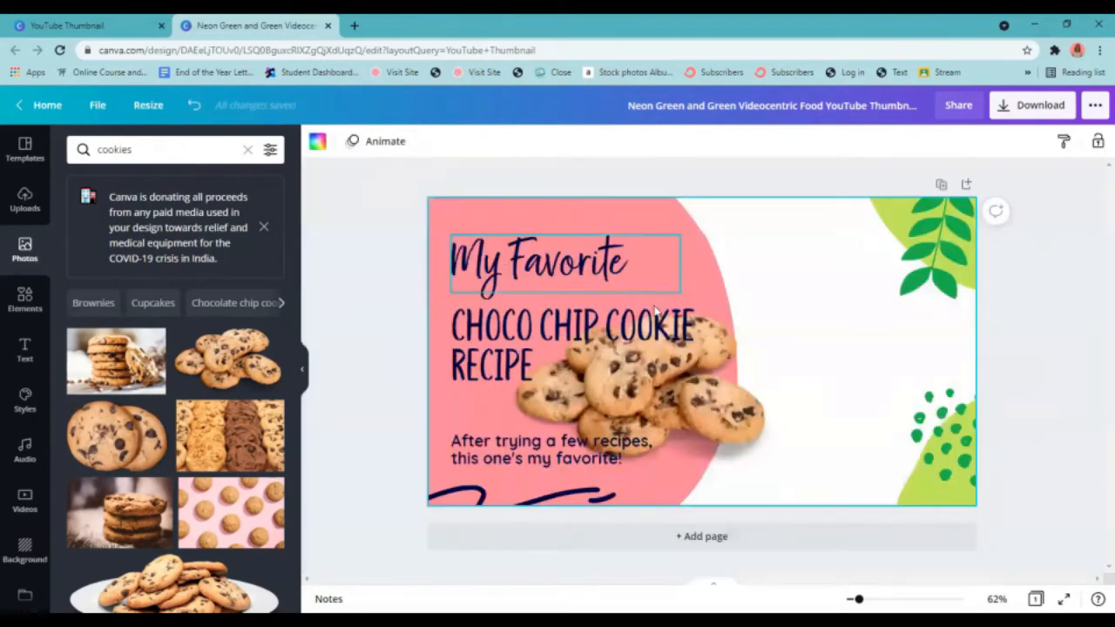
pyautogui.click(651, 383)
pyautogui.moveTo(657, 412); pyautogui.dragTo(860, 384)
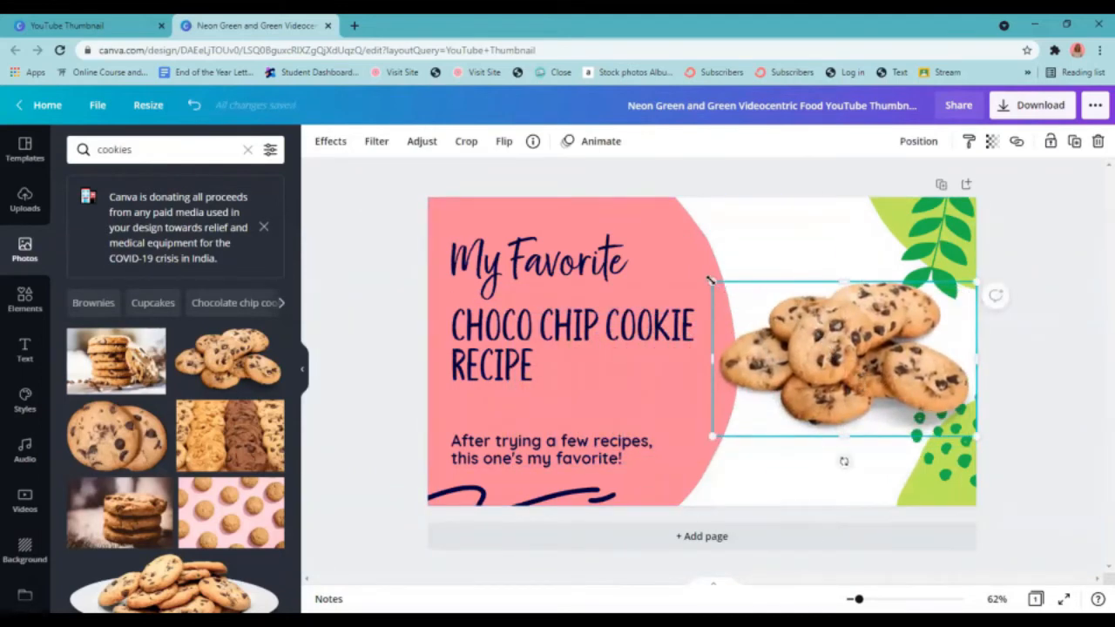
pyautogui.moveTo(710, 280); pyautogui.dragTo(726, 261)
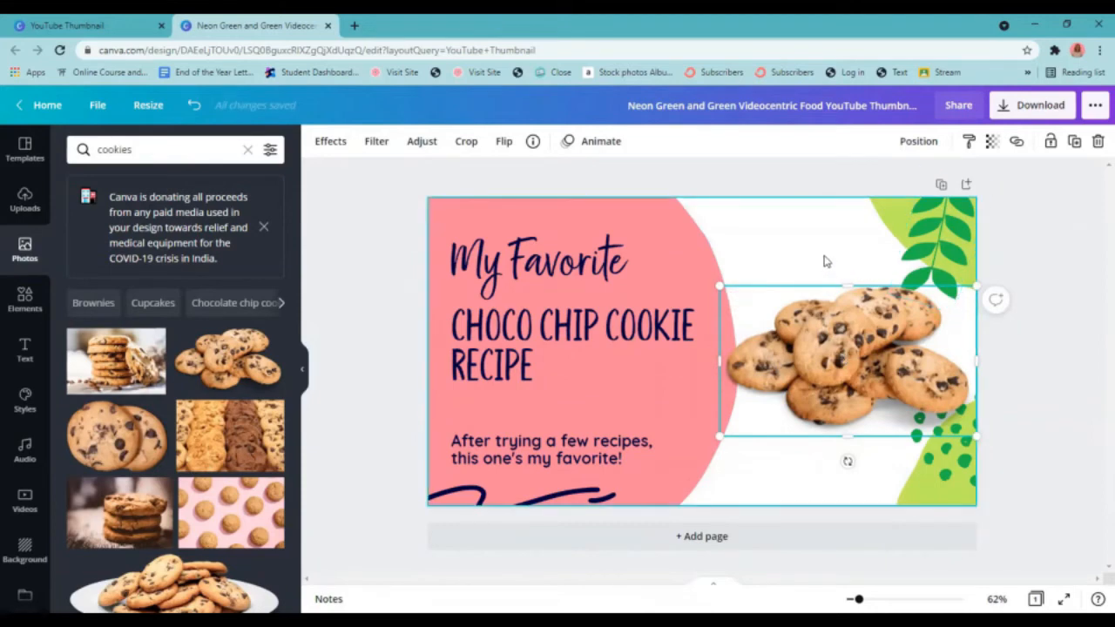
# Recolor the green leaf branch and the green dots in the design's corners with the navy brand color #000045
pyautogui.click(922, 239)
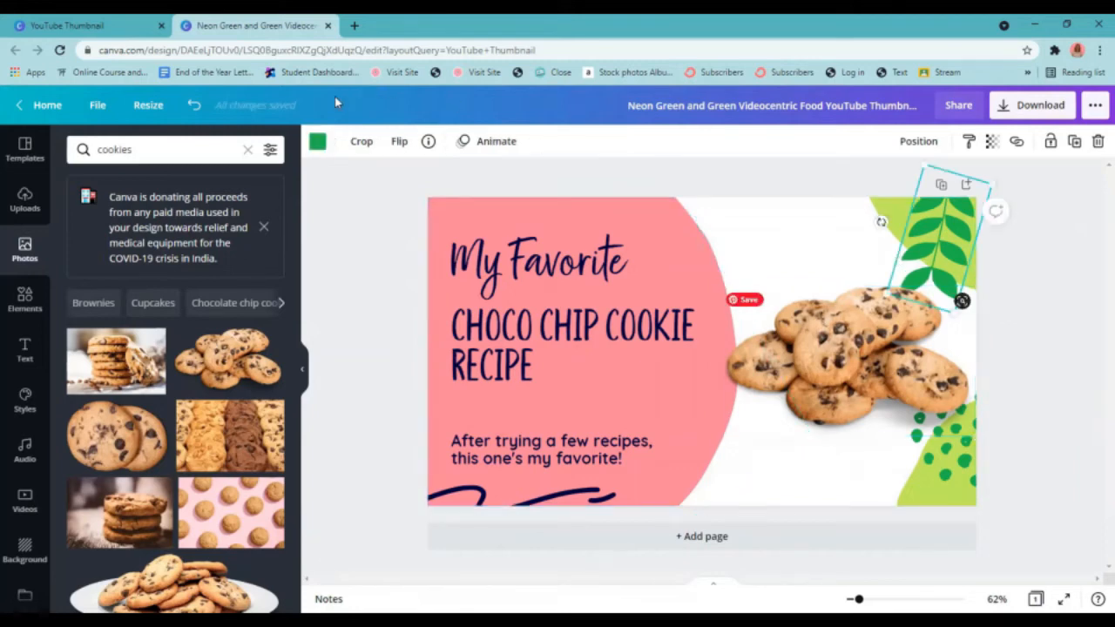
pyautogui.click(316, 142)
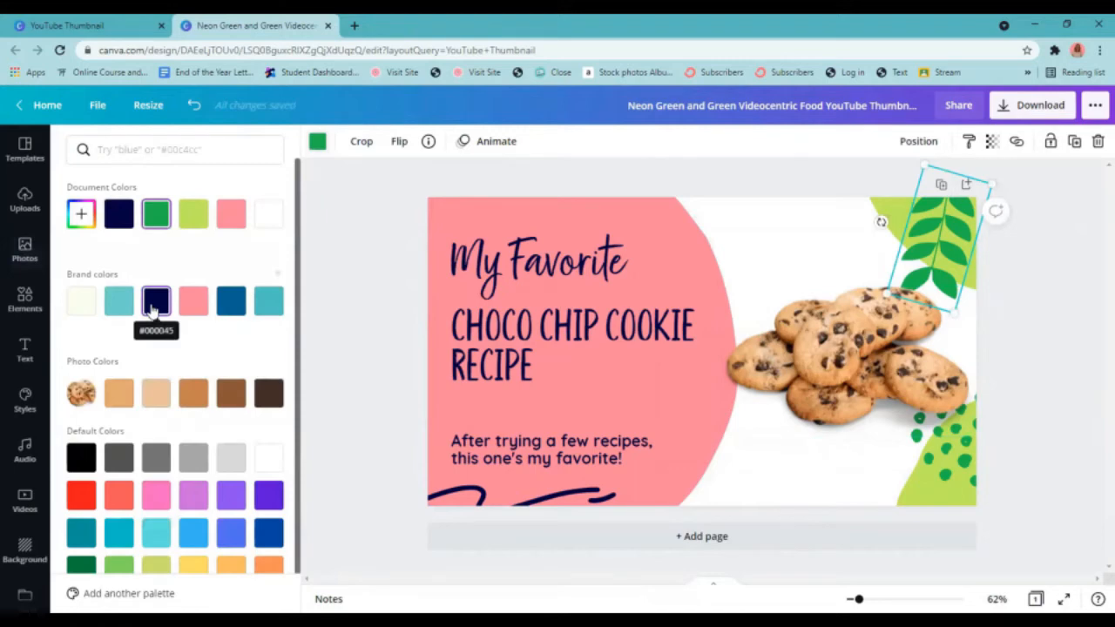
pyautogui.click(152, 301)
pyautogui.click(960, 298)
pyautogui.click(961, 461)
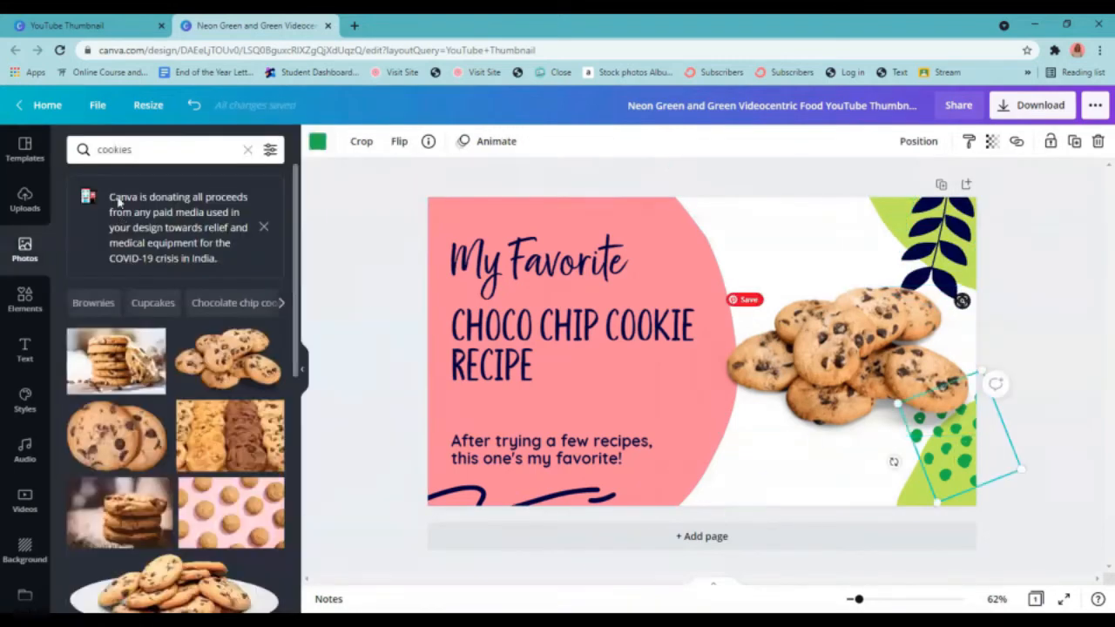
pyautogui.click(316, 141)
pyautogui.click(155, 301)
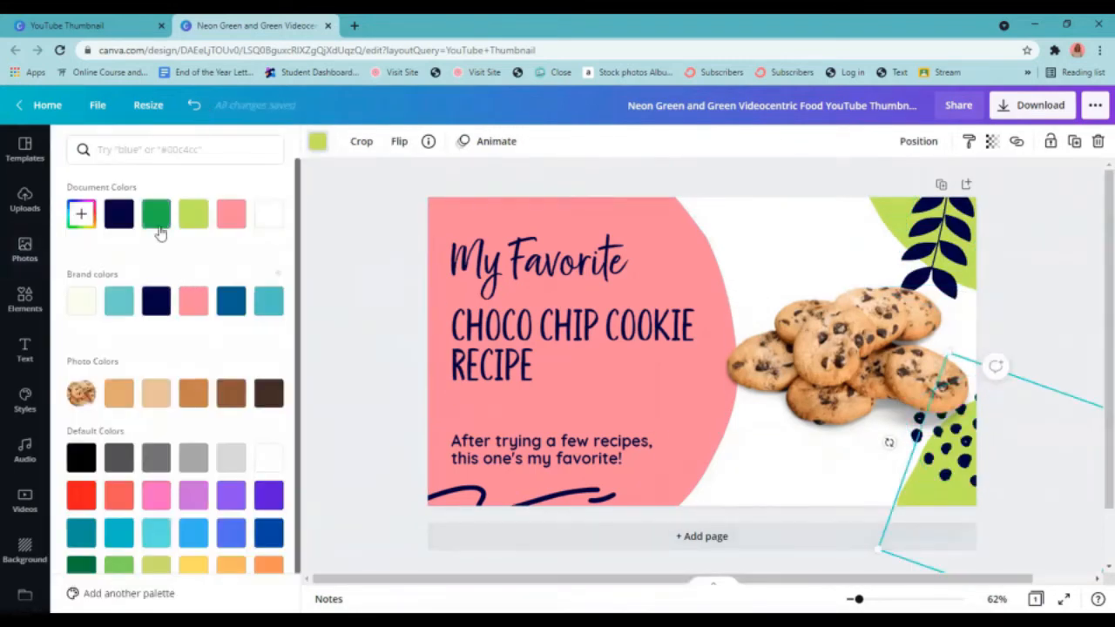
# Recolor the two lime green corner shapes behind the leaf and the dots with the pink brand color
pyautogui.click(187, 305)
pyautogui.click(884, 213)
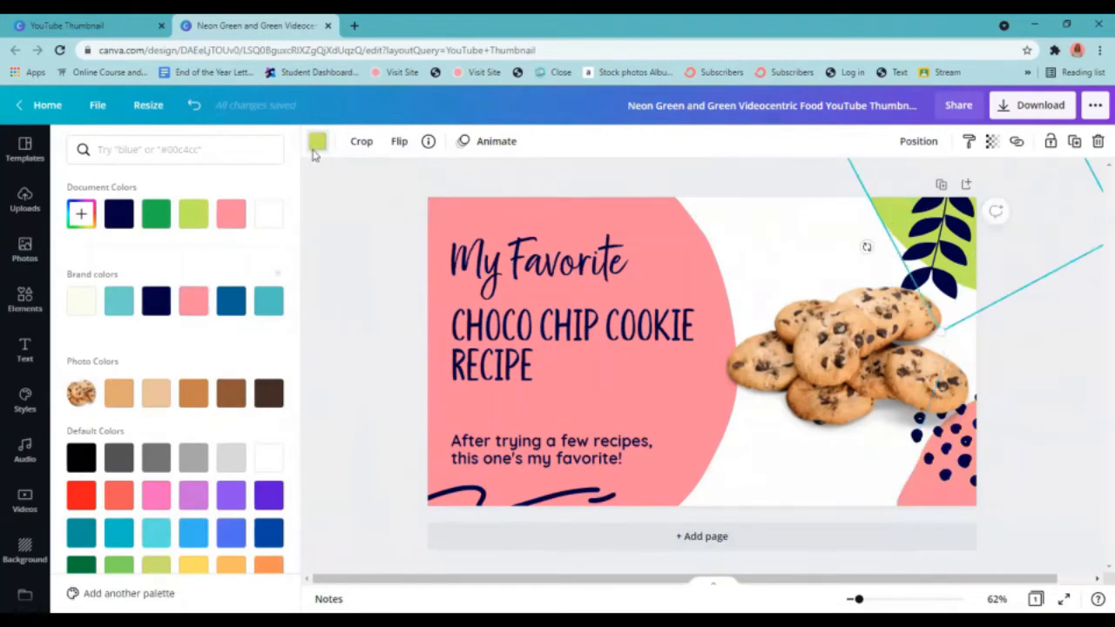
pyautogui.click(232, 214)
pyautogui.click(840, 361)
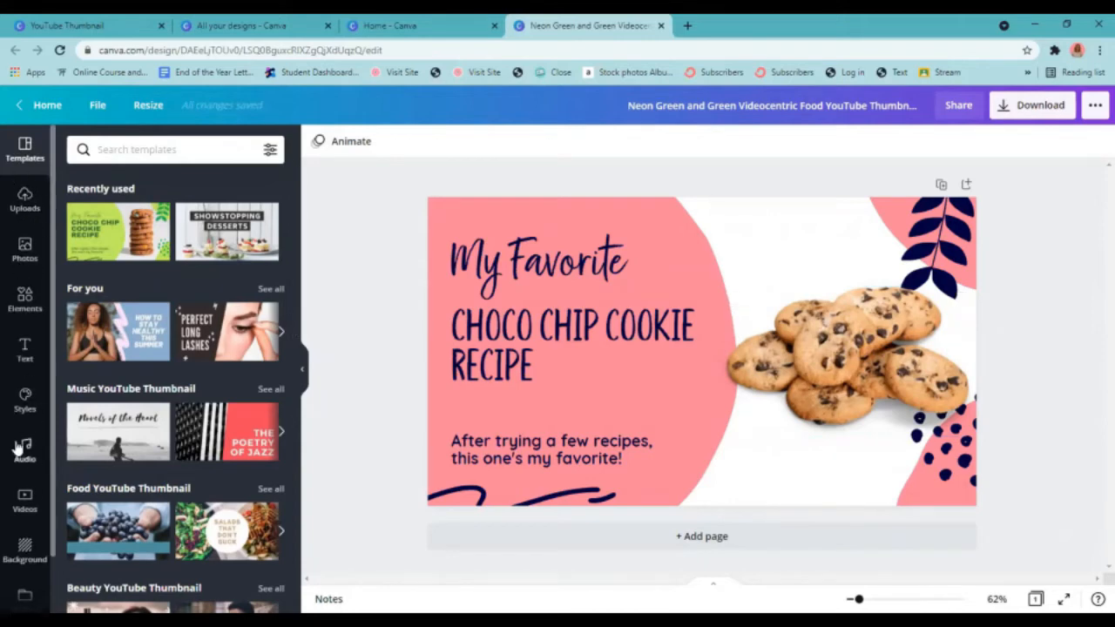
# Return to the home page and browse the earlier projects under All your designs
pyautogui.click(19, 104)
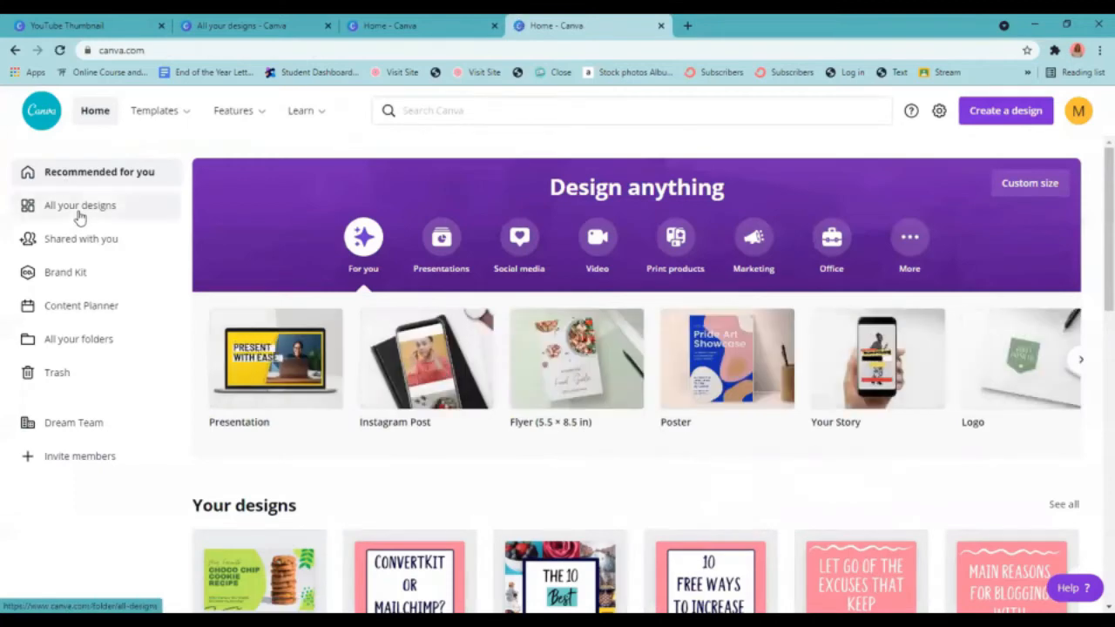
pyautogui.click(80, 207)
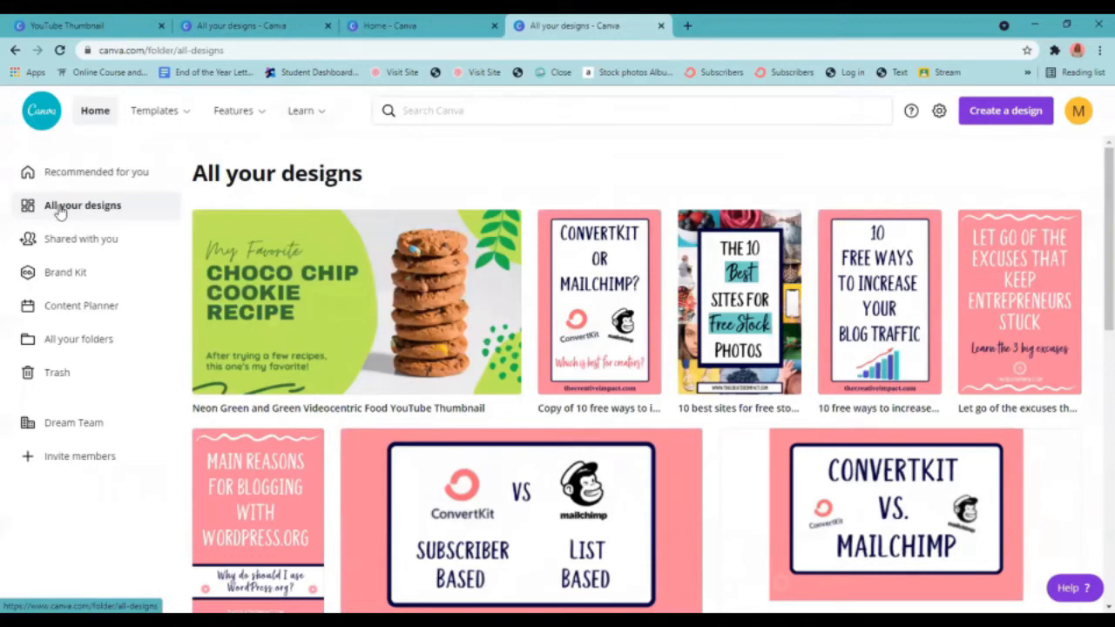
pyautogui.scroll(-3, 526, 298)
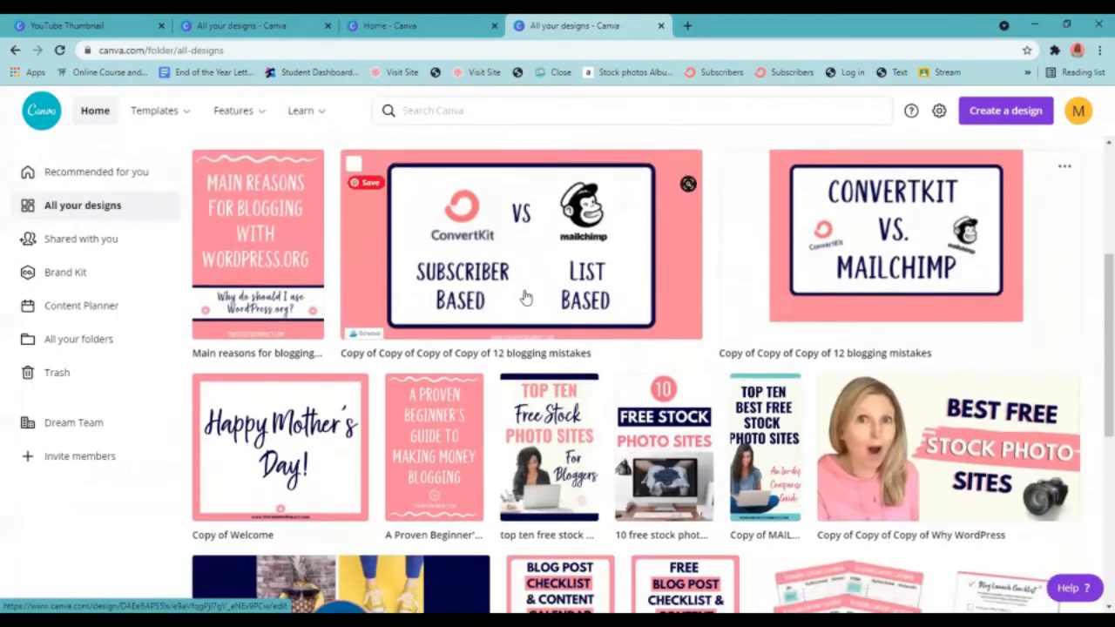
pyautogui.scroll(-1, 526, 298)
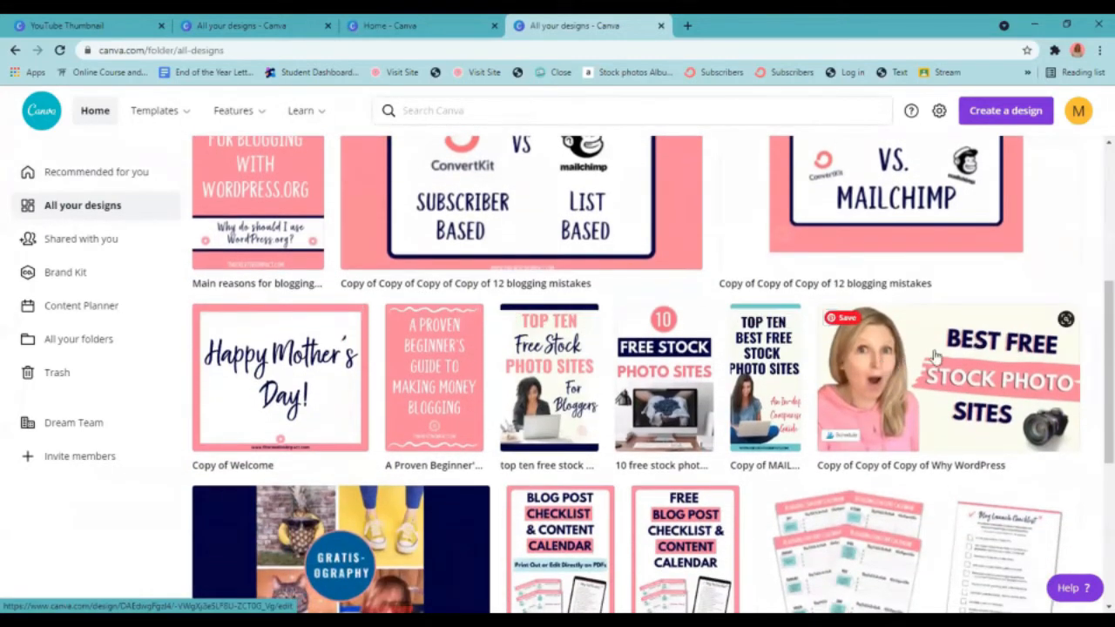
# Make a copy of the "How to embed video on your blog" design in the YouTube Thumbnails folder
pyautogui.click(89, 344)
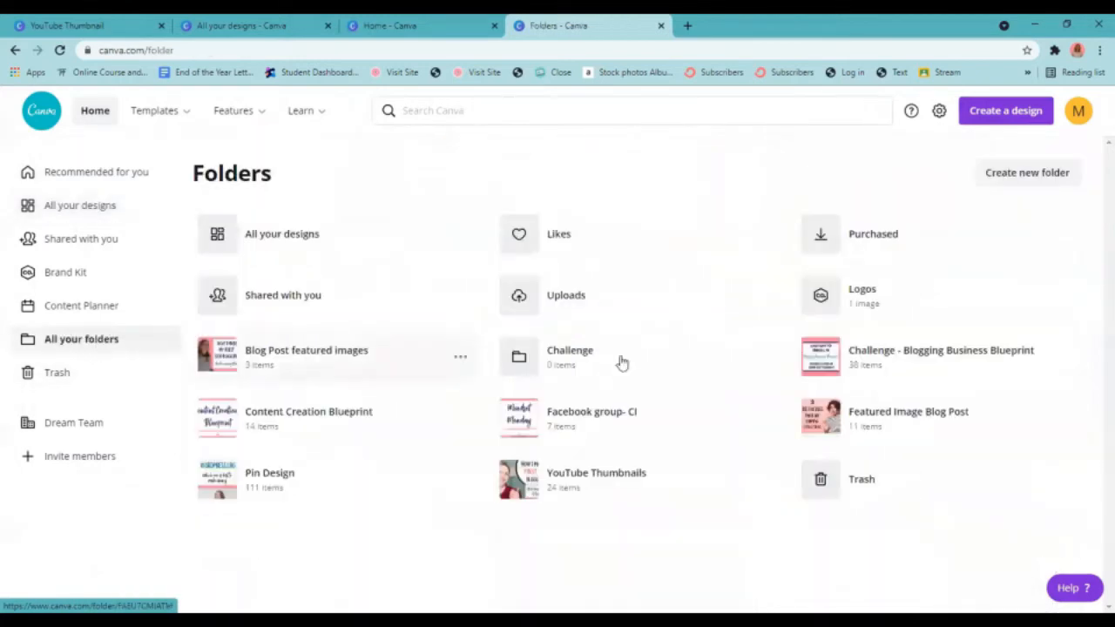
pyautogui.click(580, 485)
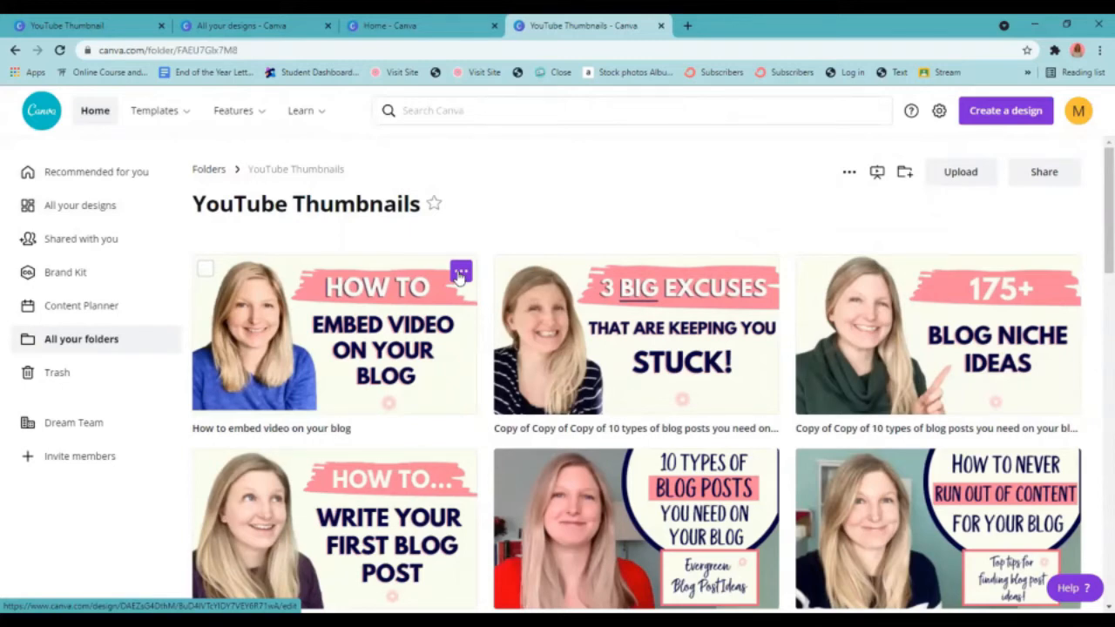
pyautogui.click(460, 272)
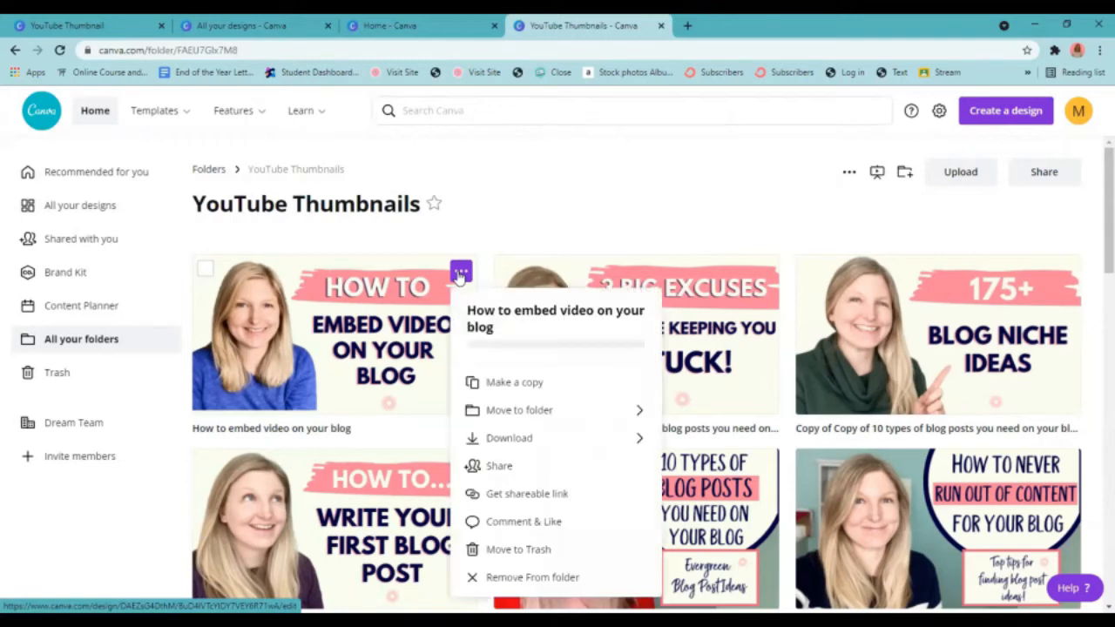
pyautogui.click(520, 389)
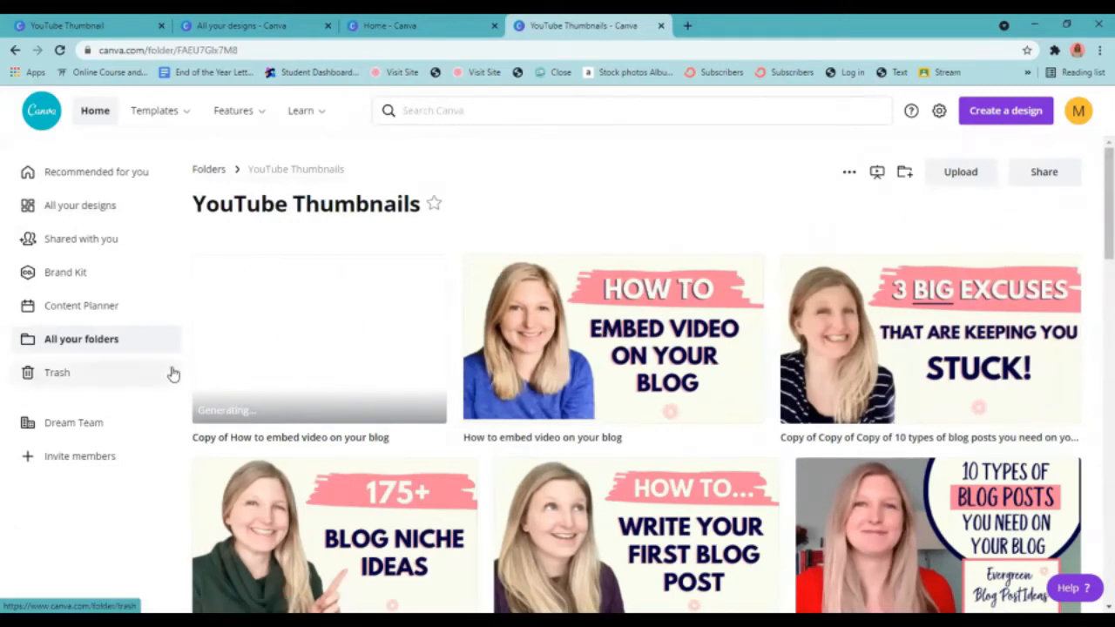
# Open the copied thumbnail and rename it "Canva Tutorial for beginners 2021"
pyautogui.click(252, 361)
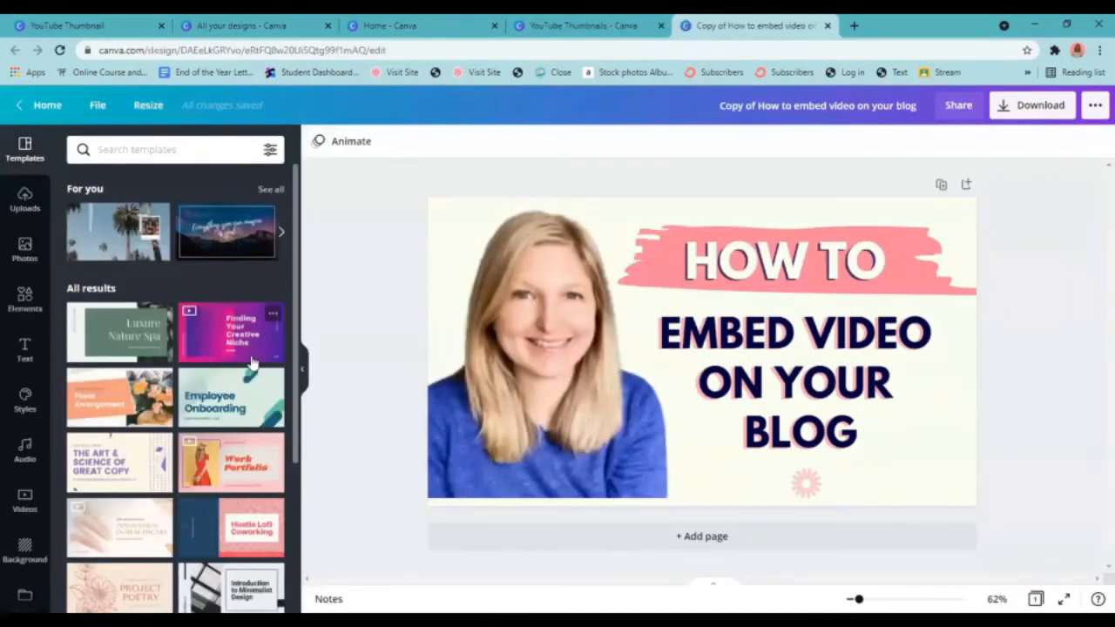
pyautogui.click(720, 104)
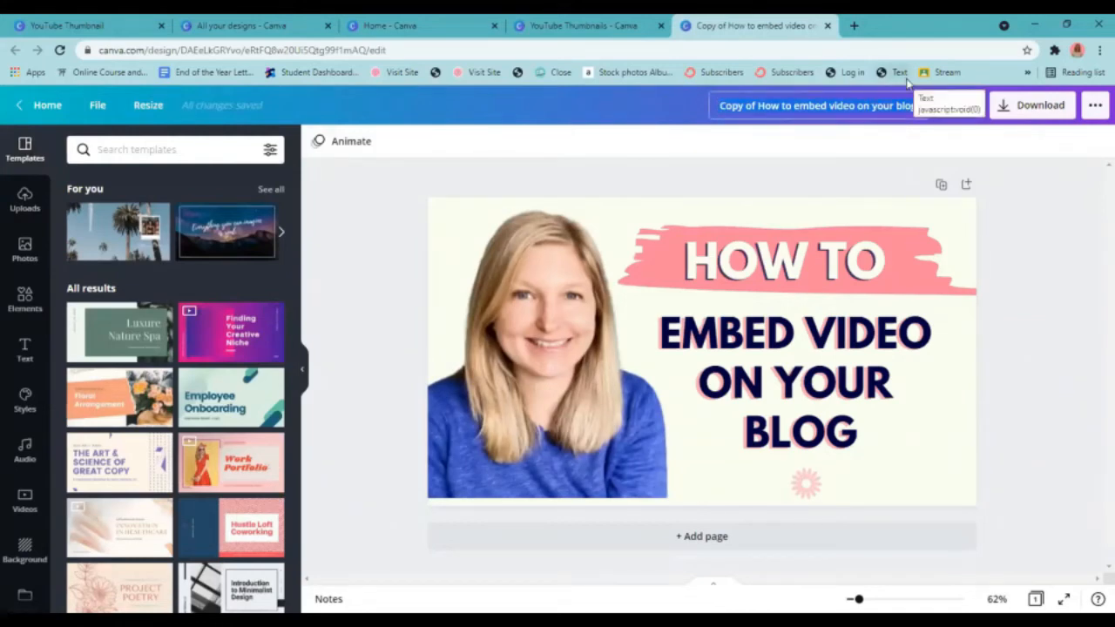
pyautogui.hotkey('ctrl', 'a')
pyautogui.press('BackSpace')
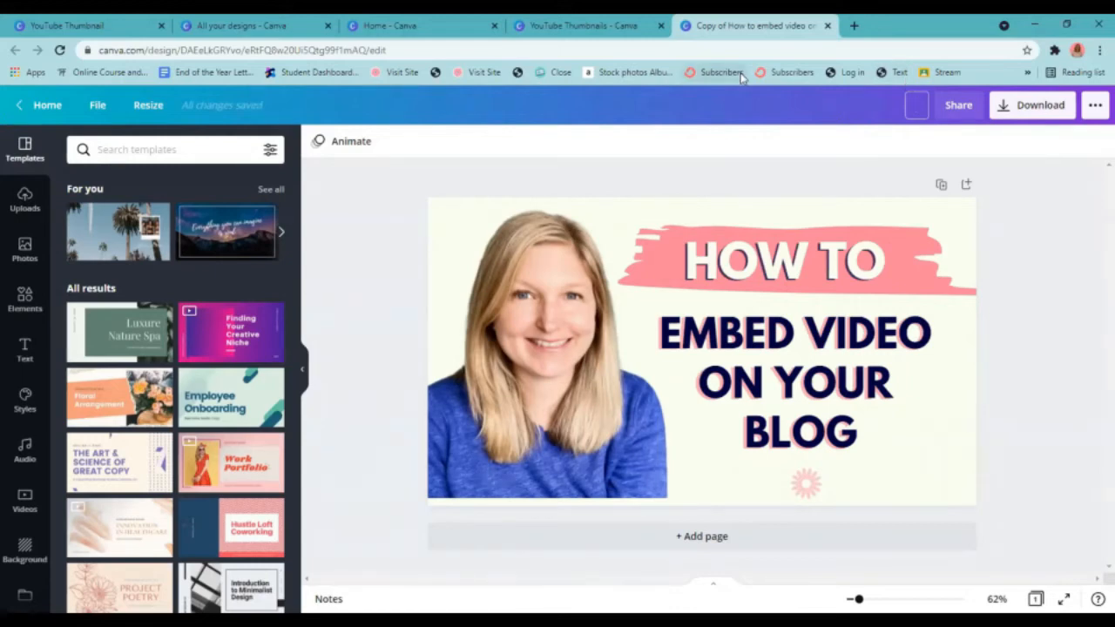
pyautogui.write('Canva Tutorial for beginners')
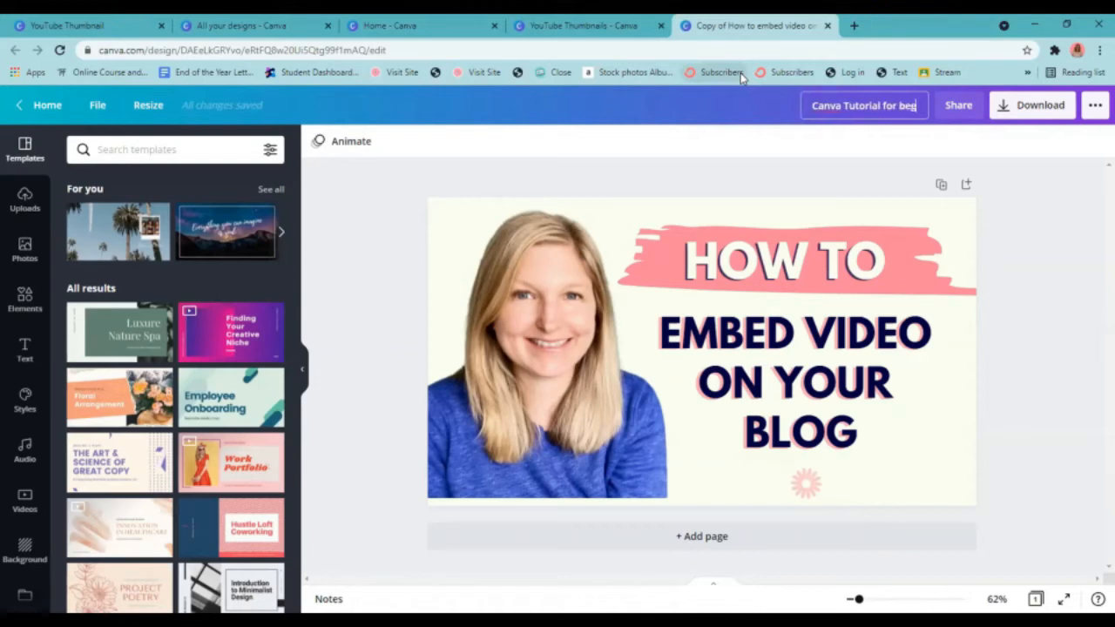
pyautogui.write(' 2021')
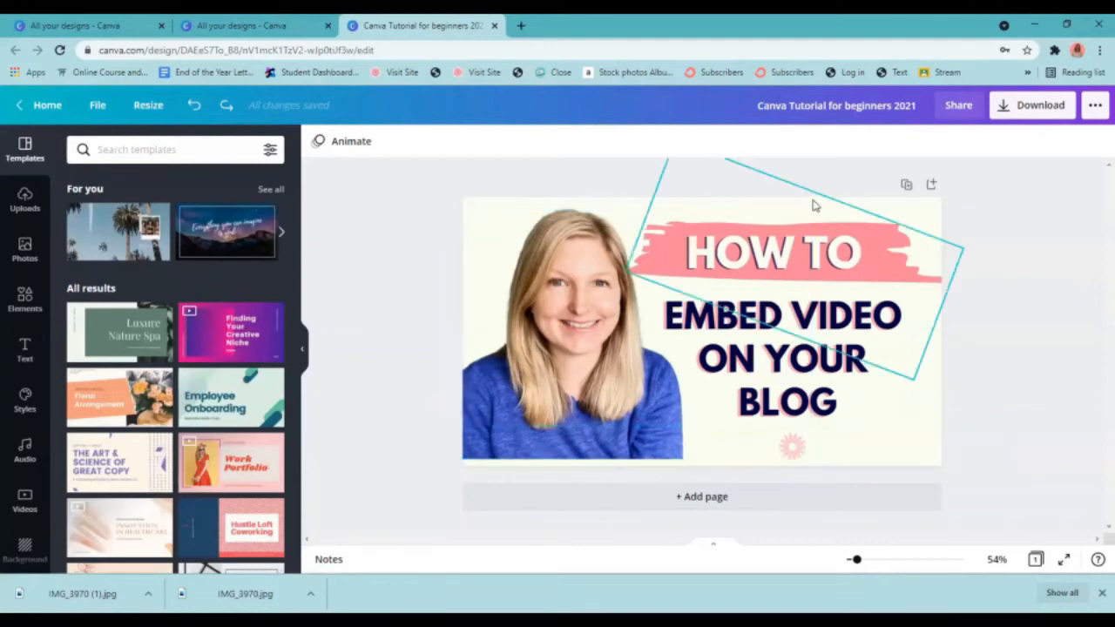
# Delete the portrait photo from the copied thumbnail
pyautogui.click(546, 449)
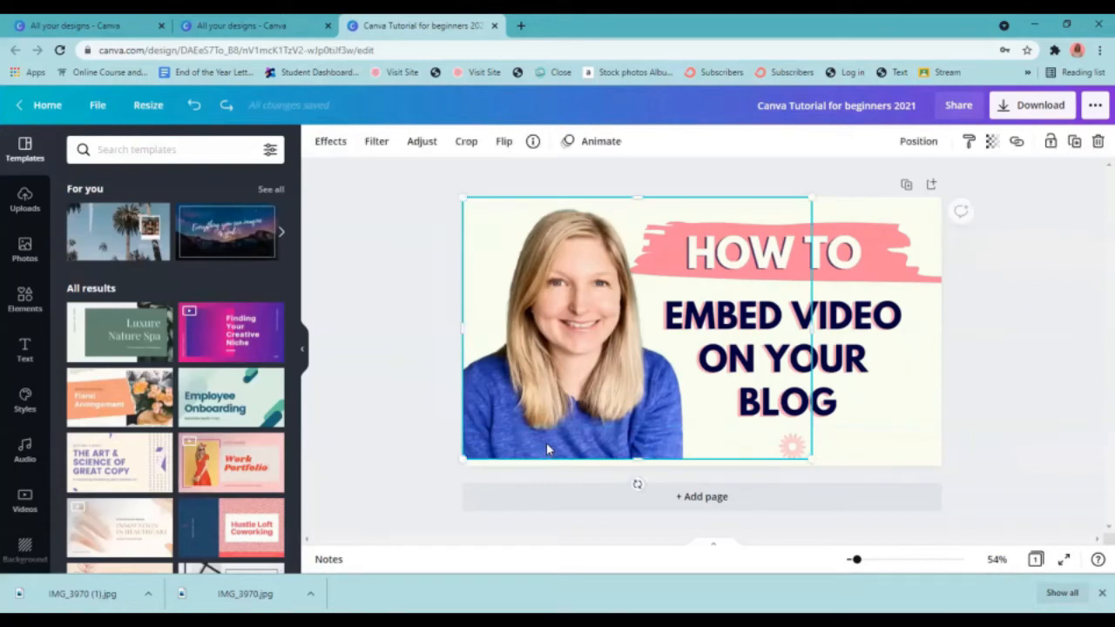
pyautogui.moveTo(547, 448)
pyautogui.mouseDown()
pyautogui.moveTo(564, 453)
pyautogui.moveTo(553, 438)
pyautogui.mouseUp()
pyautogui.click(1098, 142)
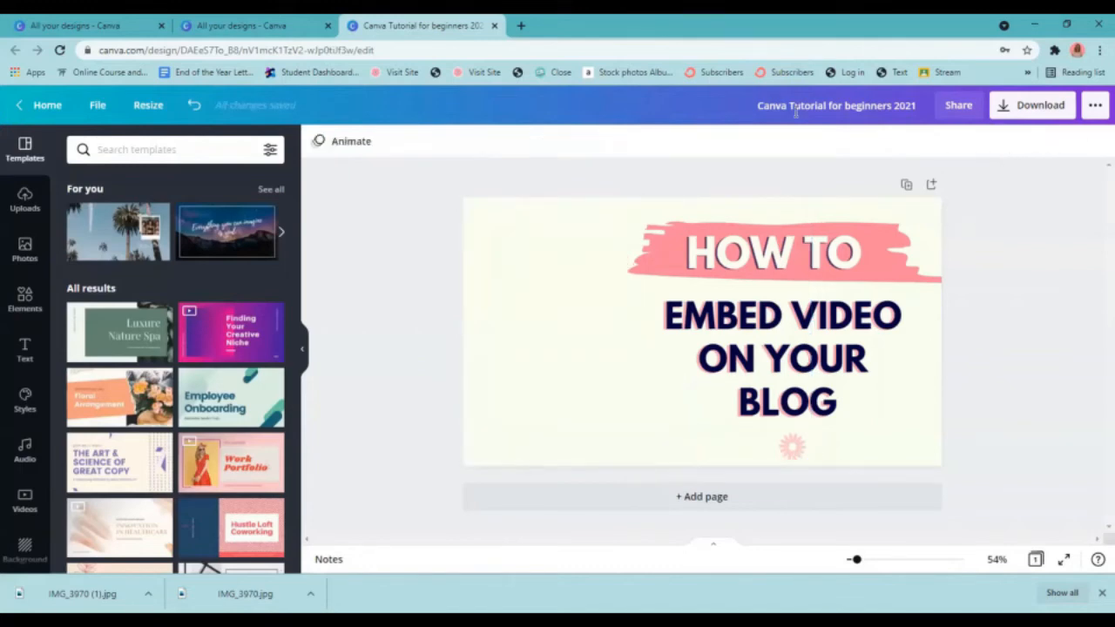
# Upload the IMG_3970 photo from the device's Downloads folder to the image uploads
pyautogui.click(26, 209)
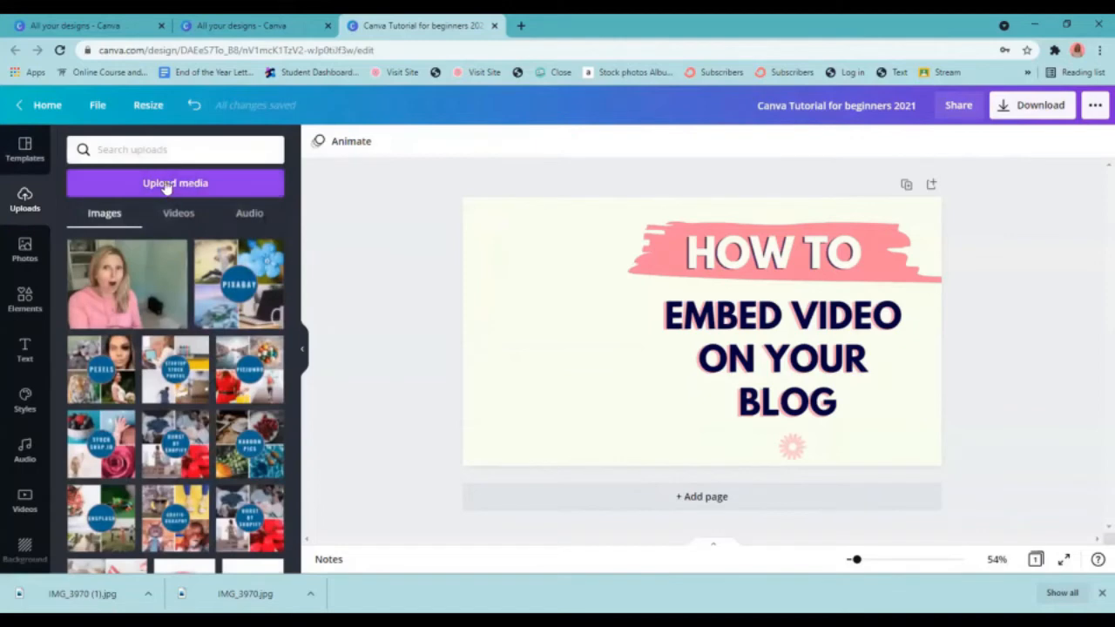
pyautogui.click(190, 183)
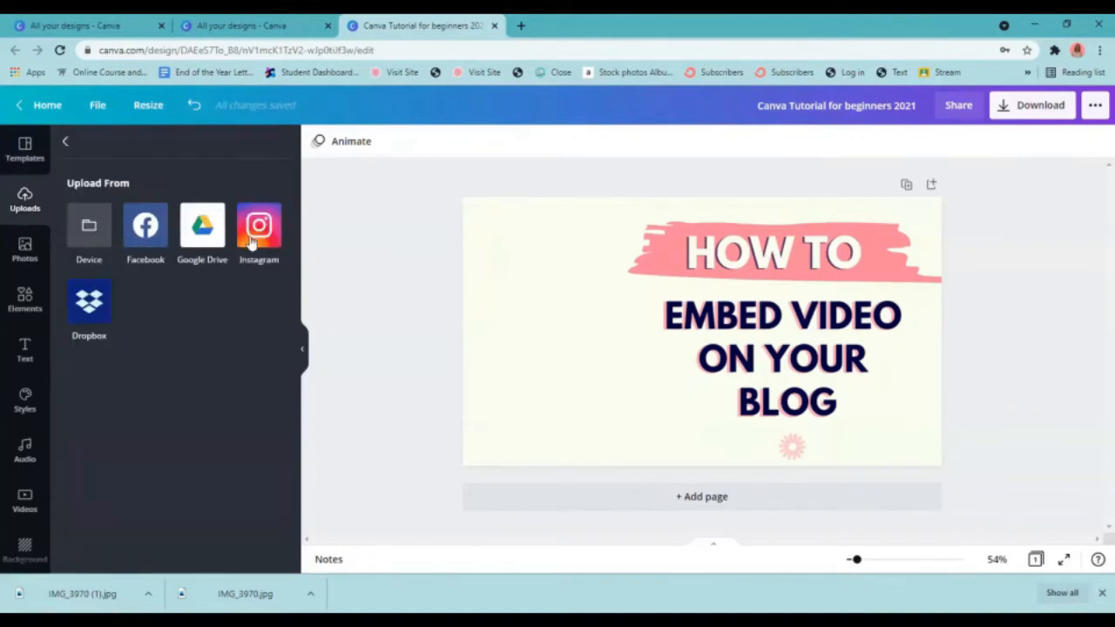
pyautogui.click(87, 231)
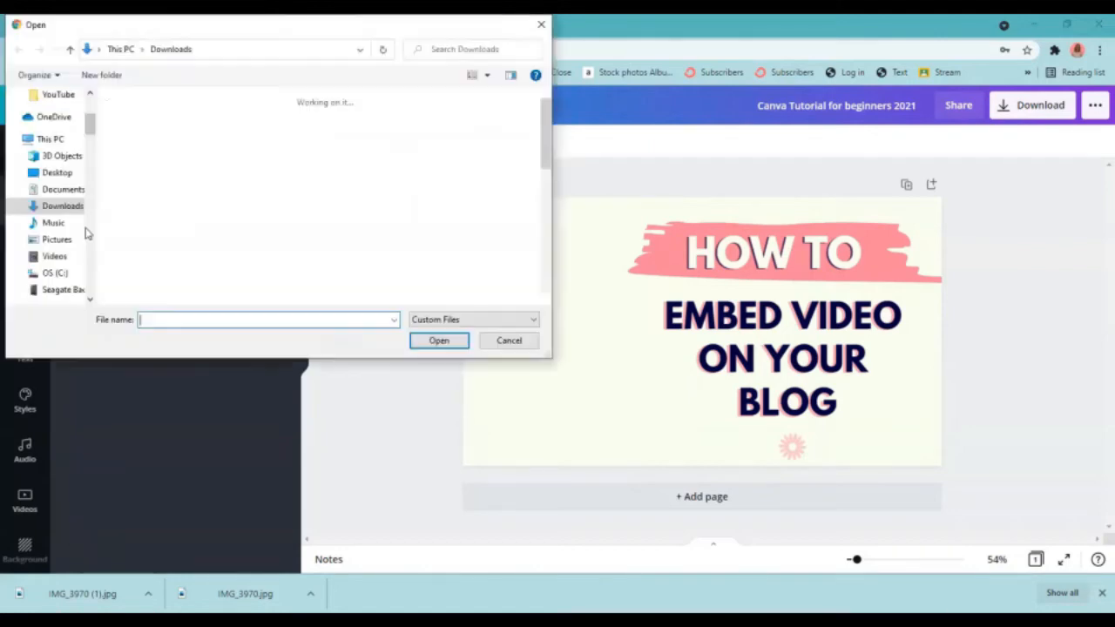
pyautogui.click(64, 206)
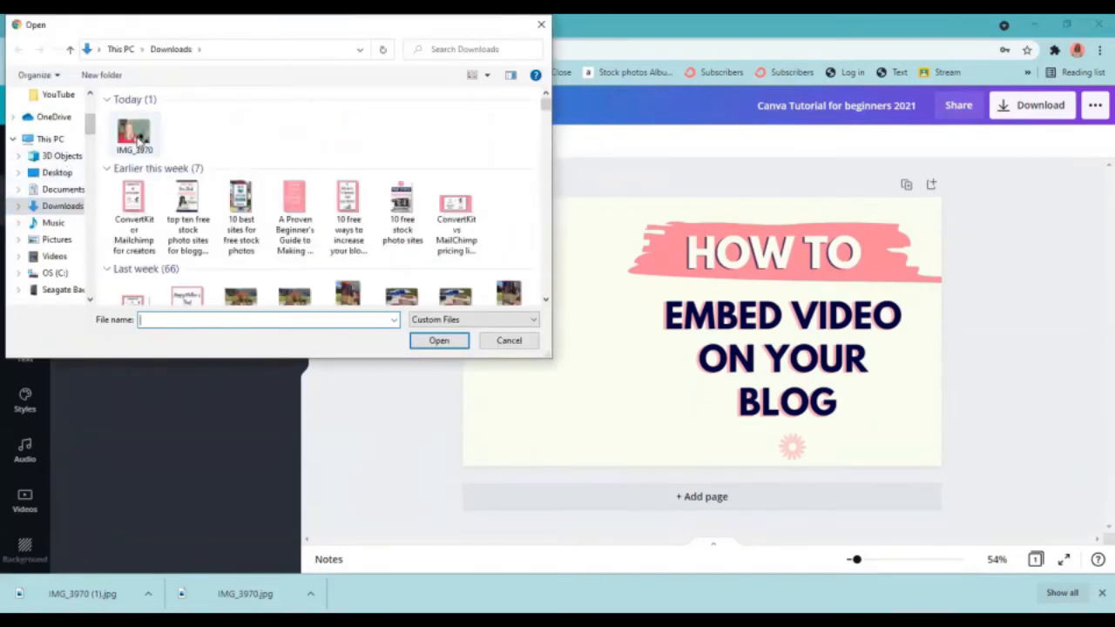
pyautogui.click(135, 133)
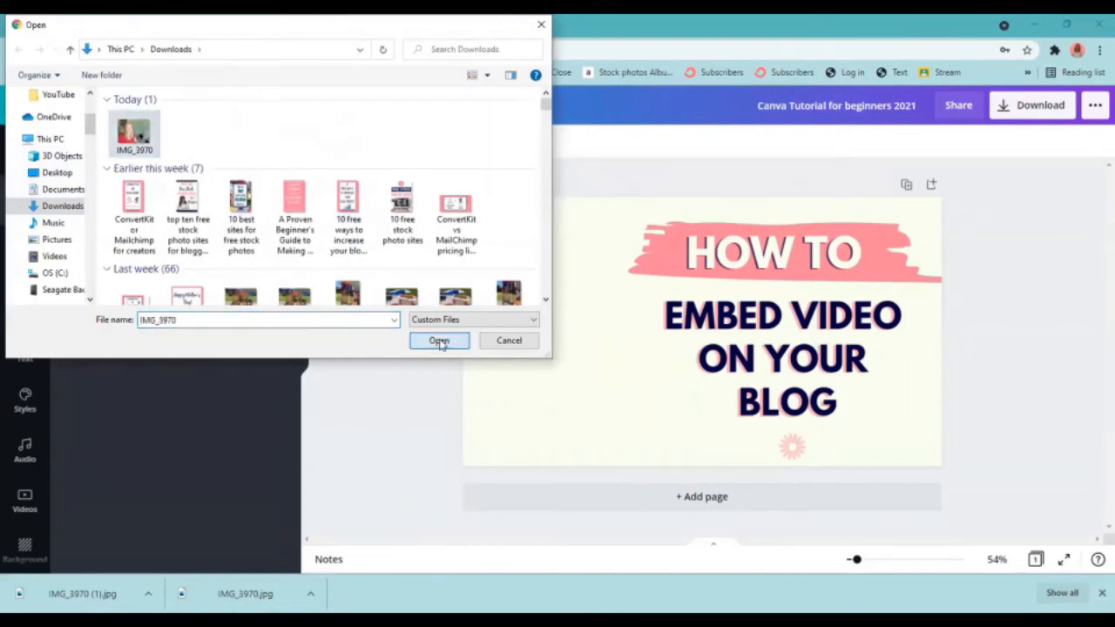
pyautogui.click(440, 341)
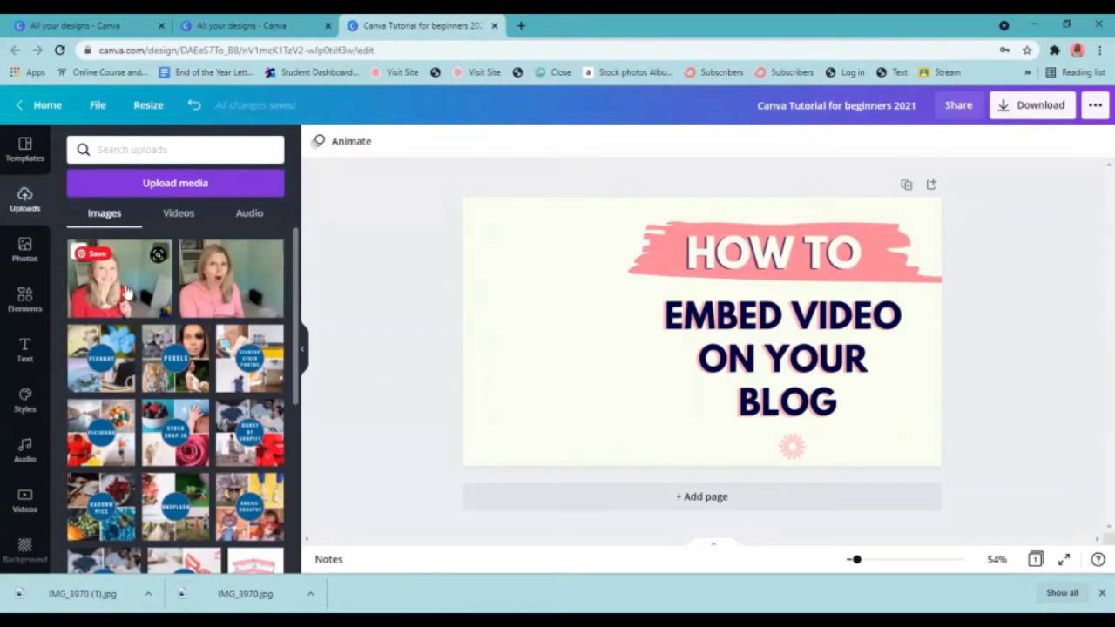
# Add the uploaded red-shirt portrait to the thumbnail, enlarging it to nearly the page's full height along the page's left side
pyautogui.click(128, 293)
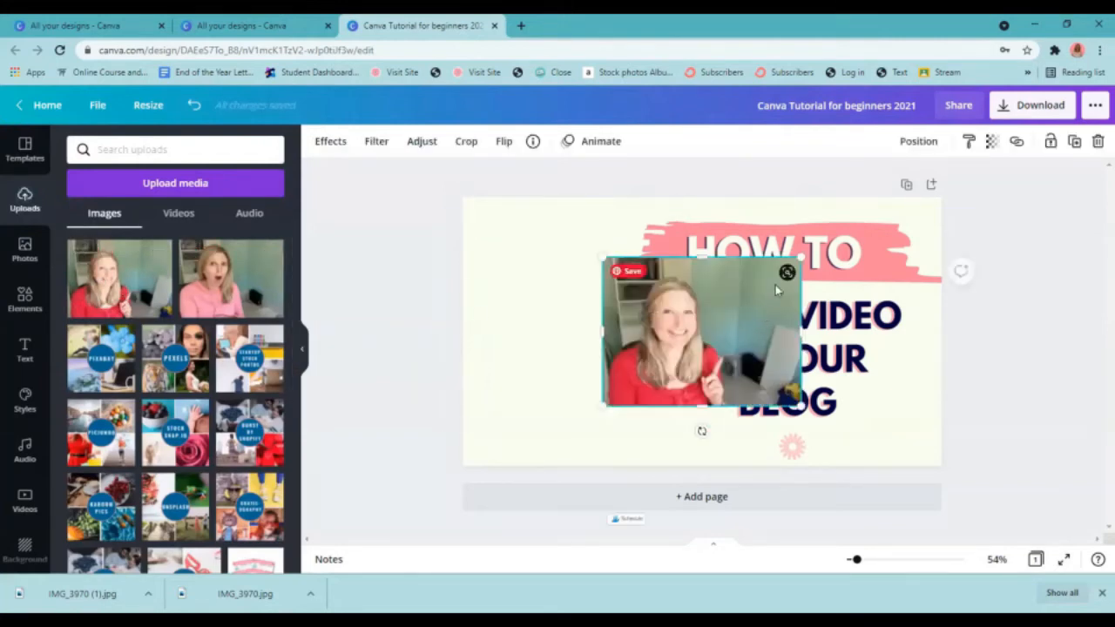
pyautogui.moveTo(685, 325); pyautogui.dragTo(510, 295)
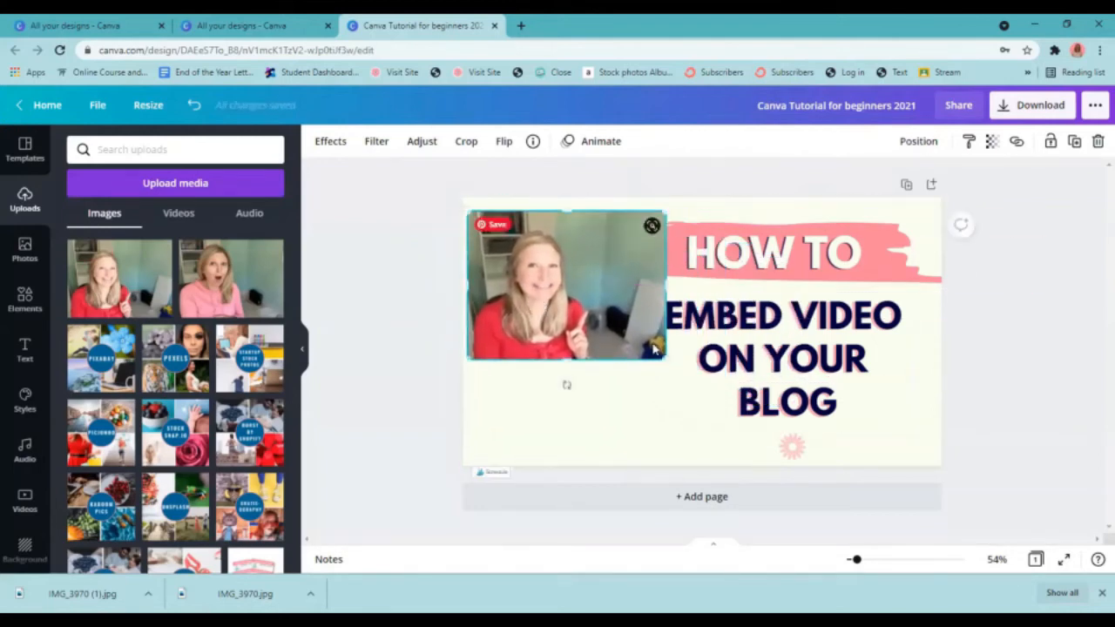
pyautogui.moveTo(668, 362); pyautogui.dragTo(758, 428)
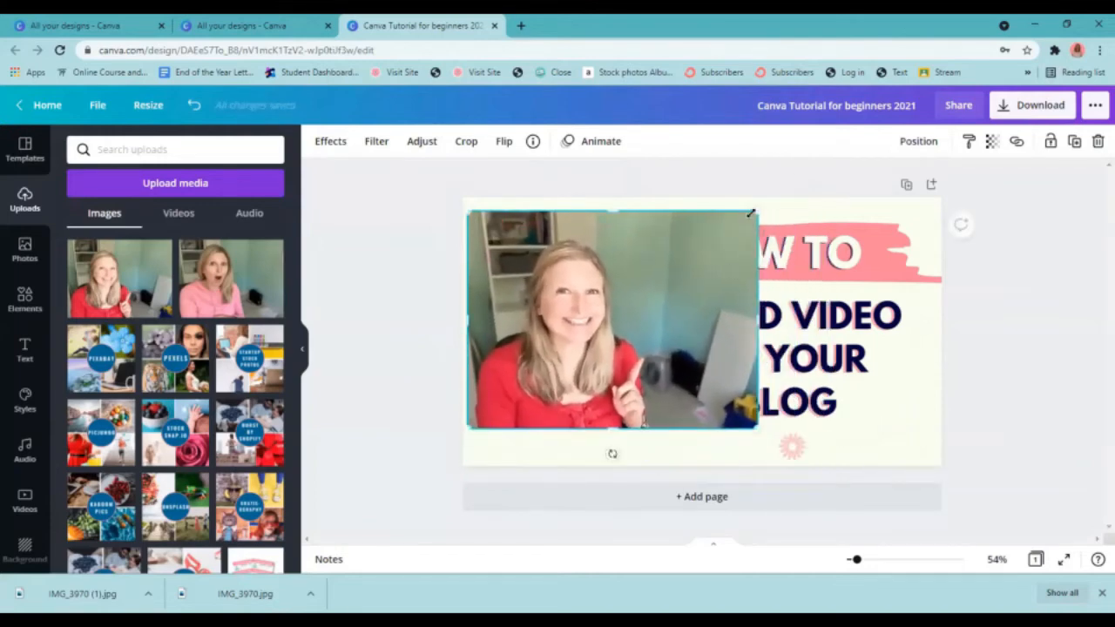
pyautogui.moveTo(723, 238); pyautogui.dragTo(775, 196)
pyautogui.moveTo(699, 296); pyautogui.dragTo(706, 310)
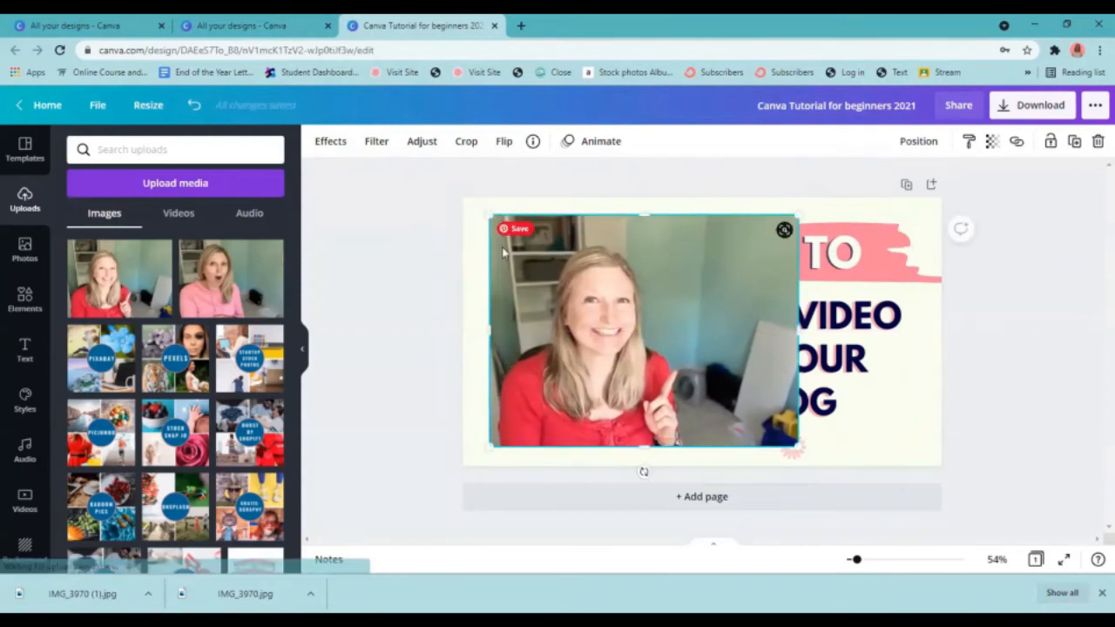
pyautogui.moveTo(721, 384); pyautogui.dragTo(701, 369)
pyautogui.moveTo(781, 442); pyautogui.dragTo(790, 443)
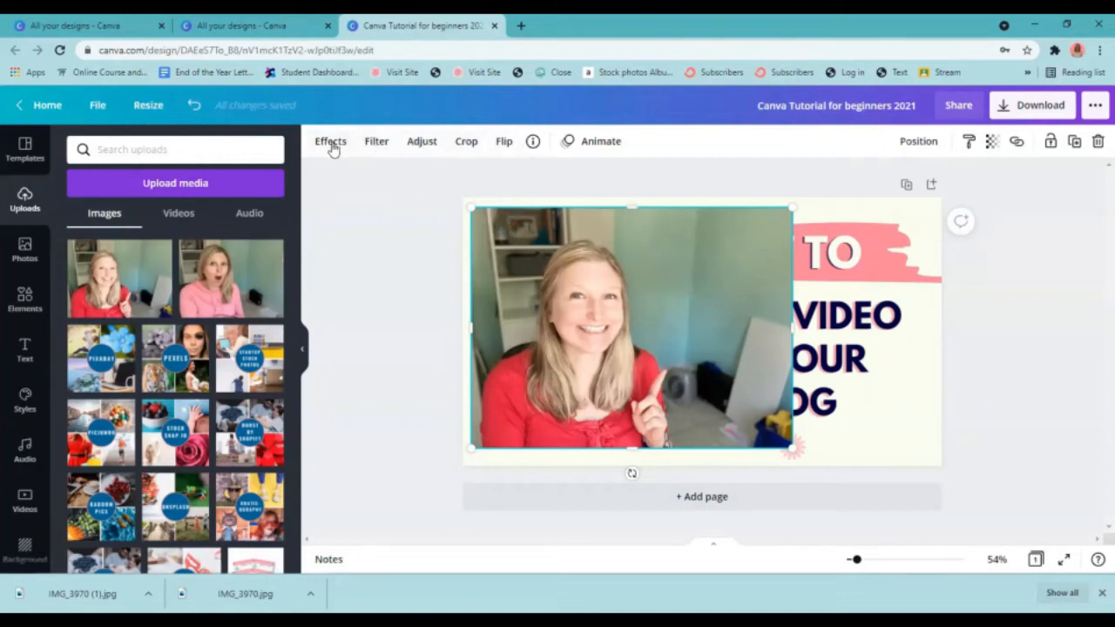
# Examine the flip, crop and adjustment options available for the portrait photo
pyautogui.click(504, 144)
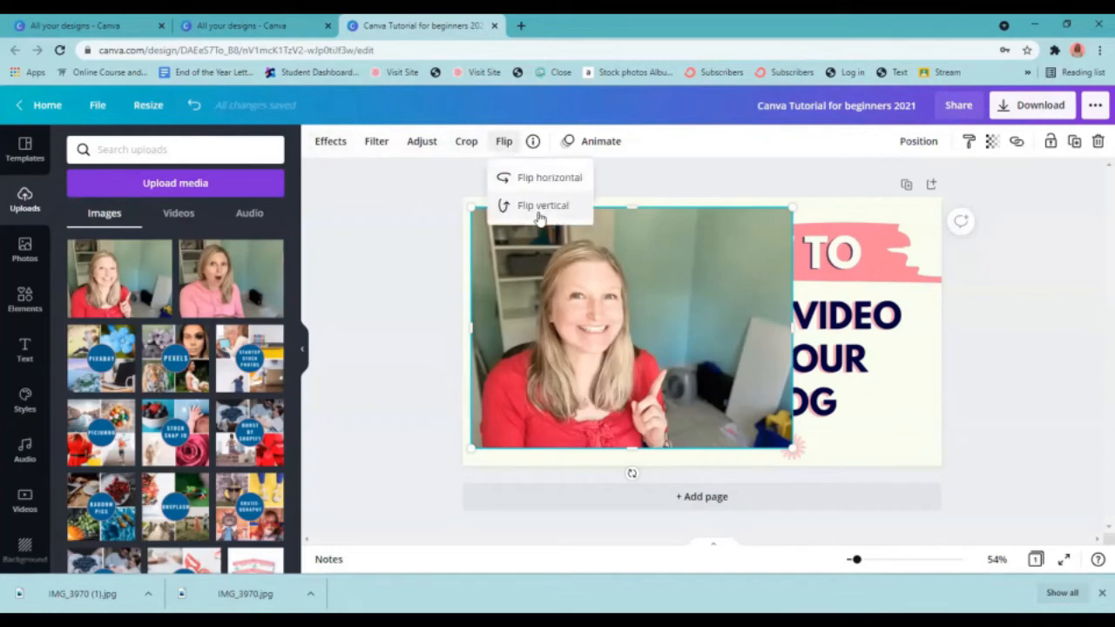
pyautogui.click(465, 142)
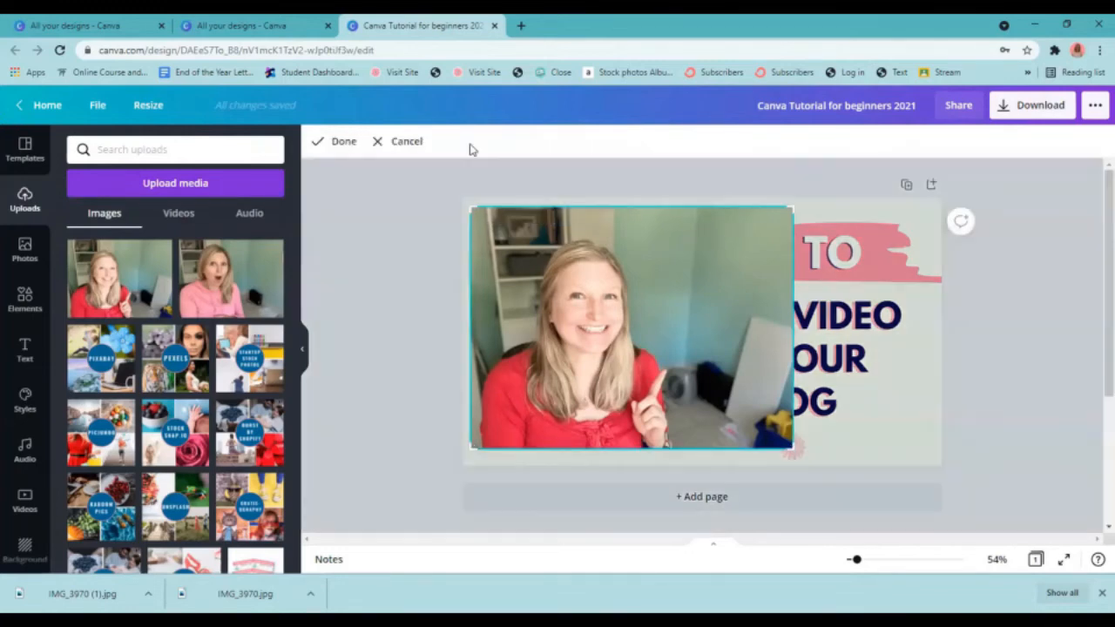
pyautogui.click(400, 143)
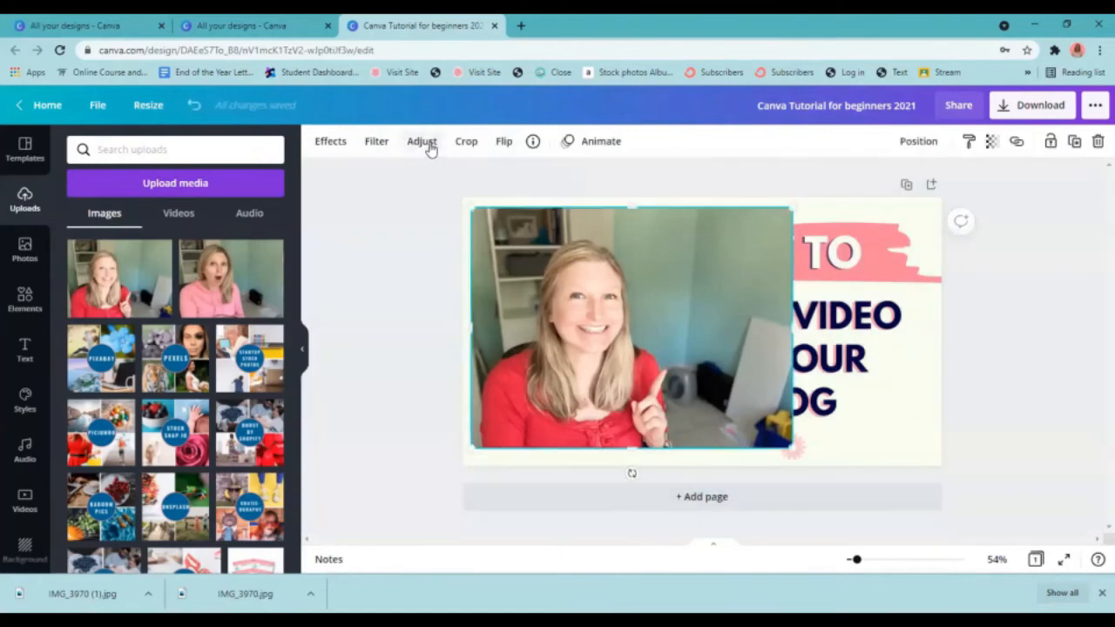
pyautogui.click(425, 145)
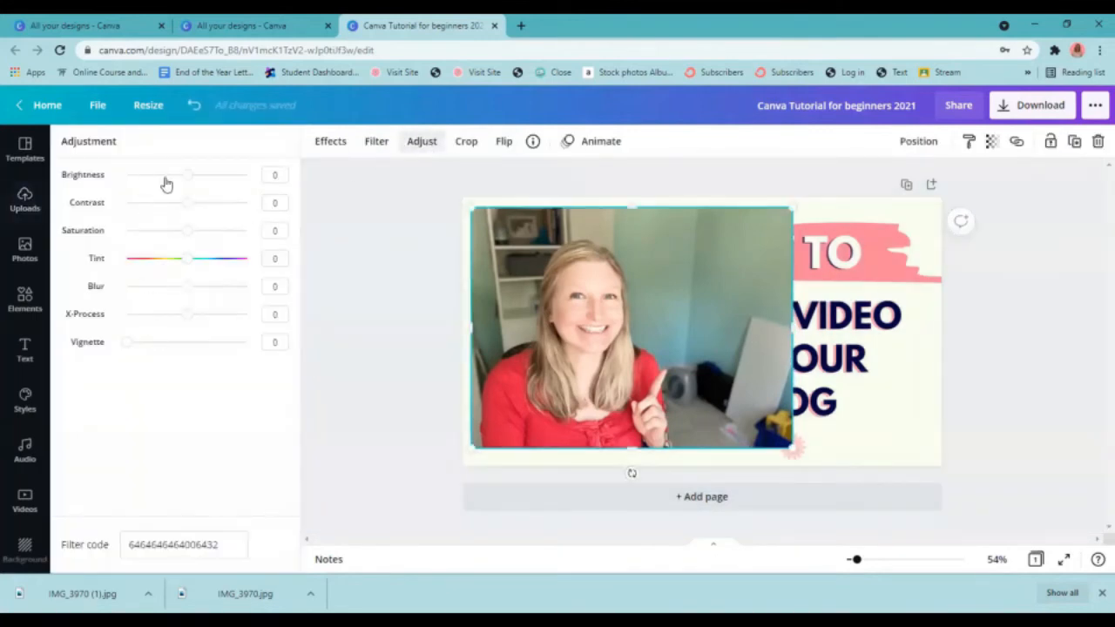
# Try the Street filter on the portrait photo, and set the filter back to None
pyautogui.click(378, 143)
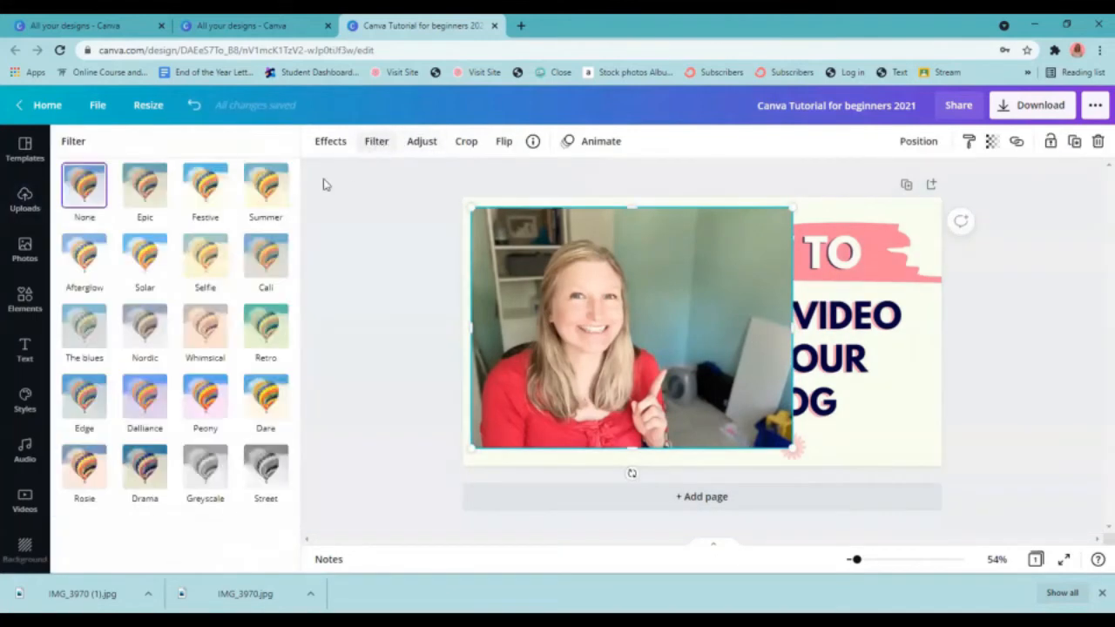
pyautogui.click(264, 488)
pyautogui.click(85, 209)
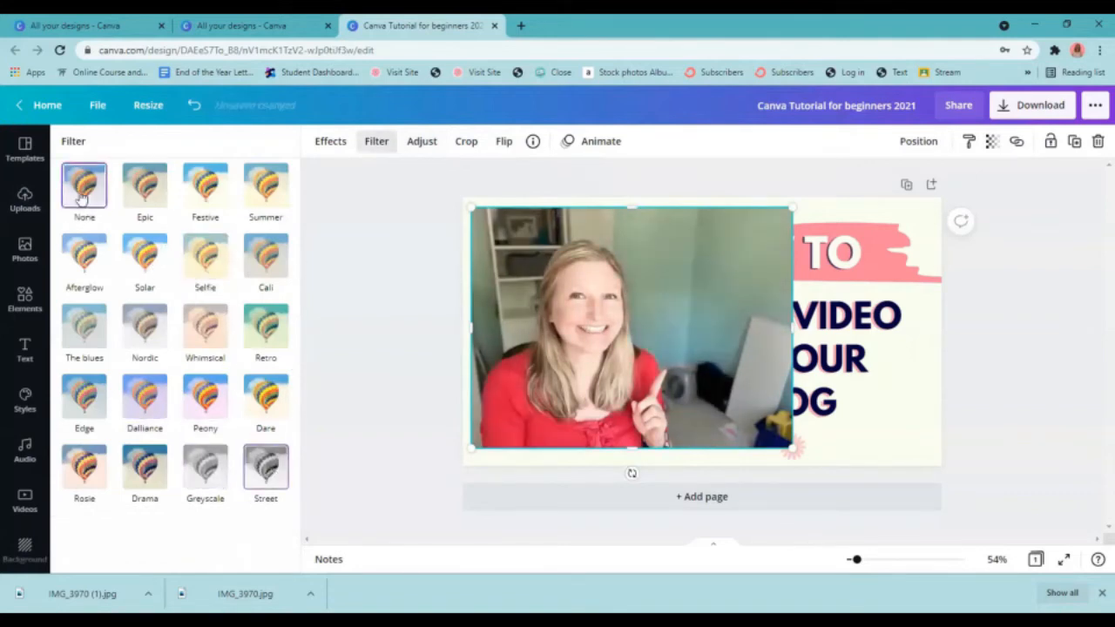
# Look through the photo effects and remove the portrait's background with Background Remover
pyautogui.click(331, 142)
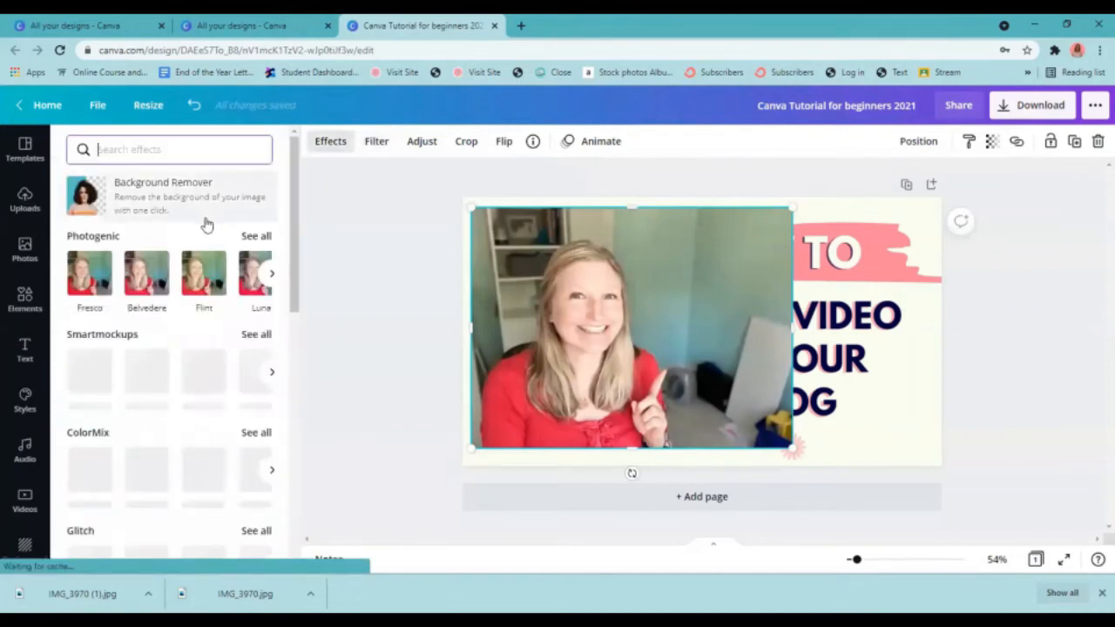
pyautogui.scroll(-3, 168, 324)
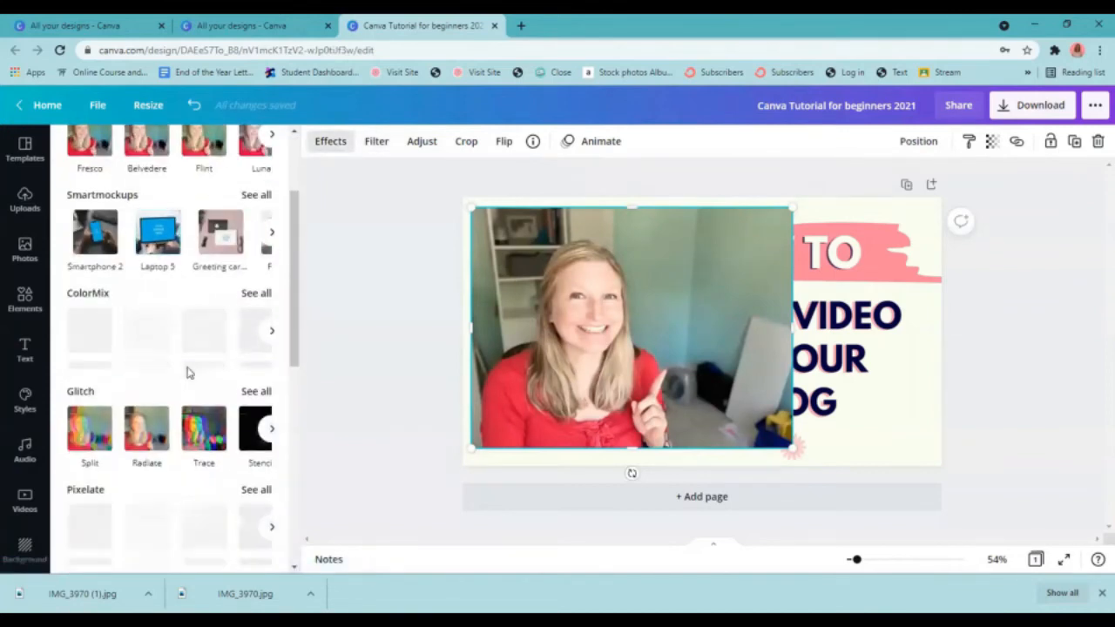
pyautogui.scroll(3, 178, 357)
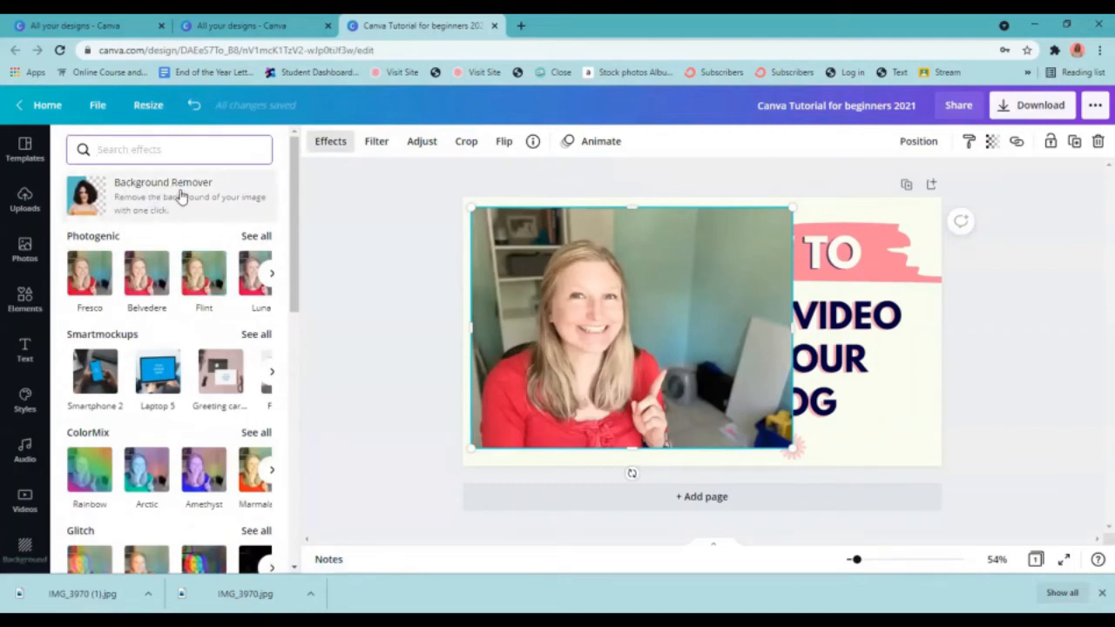
pyautogui.click(180, 193)
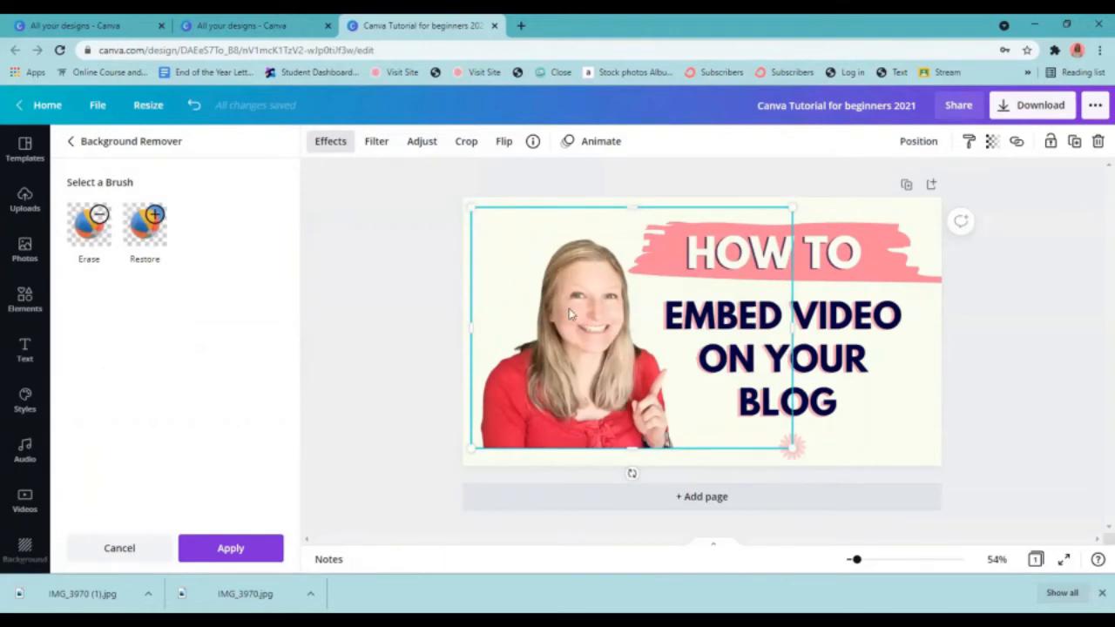
# Enlarge the cut-out portrait, position it against the page's left edge beside the title text, and apply the background removal
pyautogui.moveTo(566, 323)
pyautogui.mouseDown()
pyautogui.moveTo(537, 315)
pyautogui.moveTo(563, 394)
pyautogui.moveTo(547, 319)
pyautogui.mouseUp()
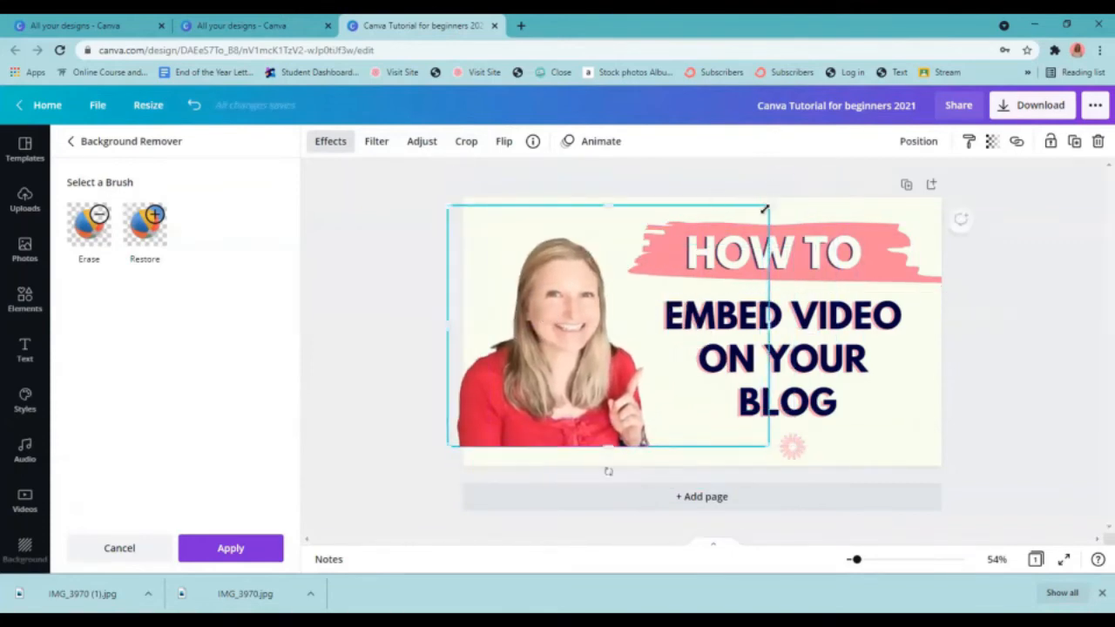
pyautogui.moveTo(765, 207); pyautogui.dragTo(816, 177)
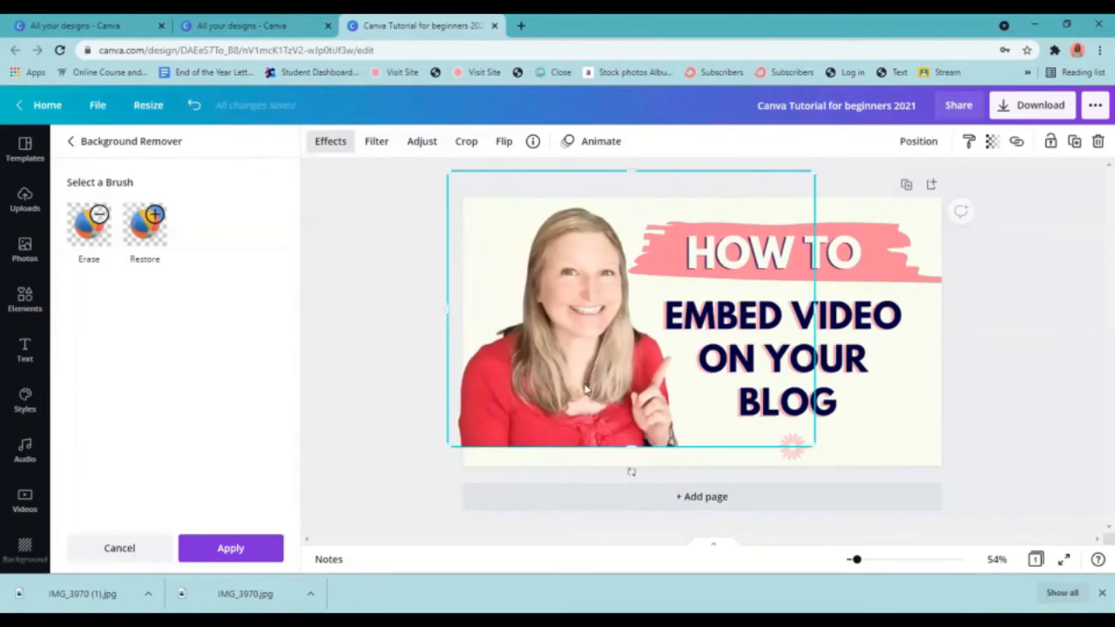
pyautogui.moveTo(584, 387); pyautogui.dragTo(584, 392)
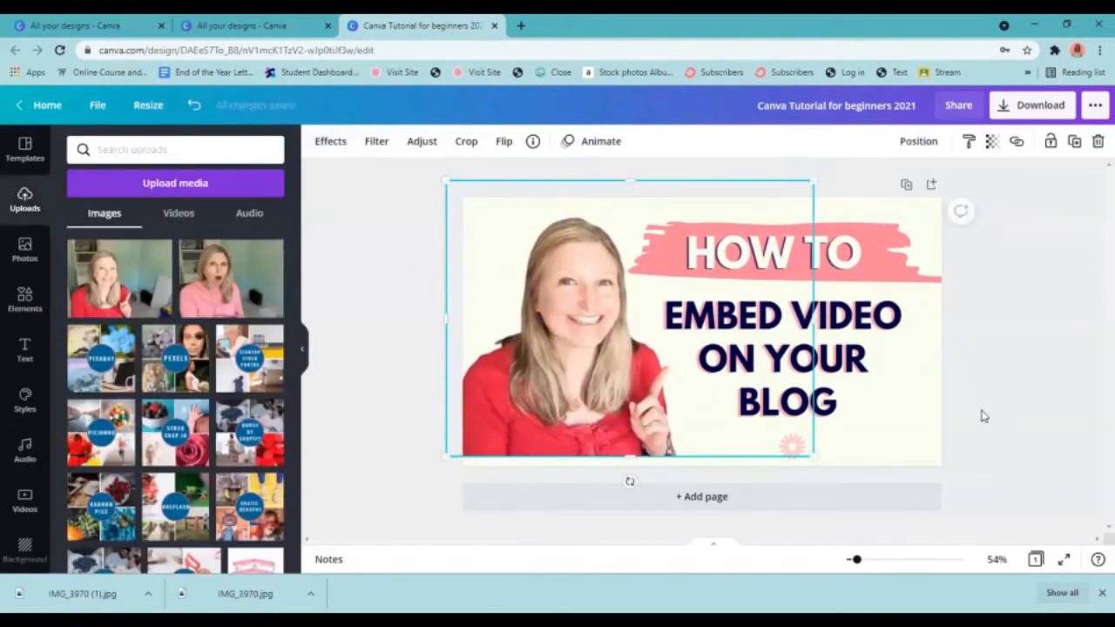
pyautogui.click(1050, 371)
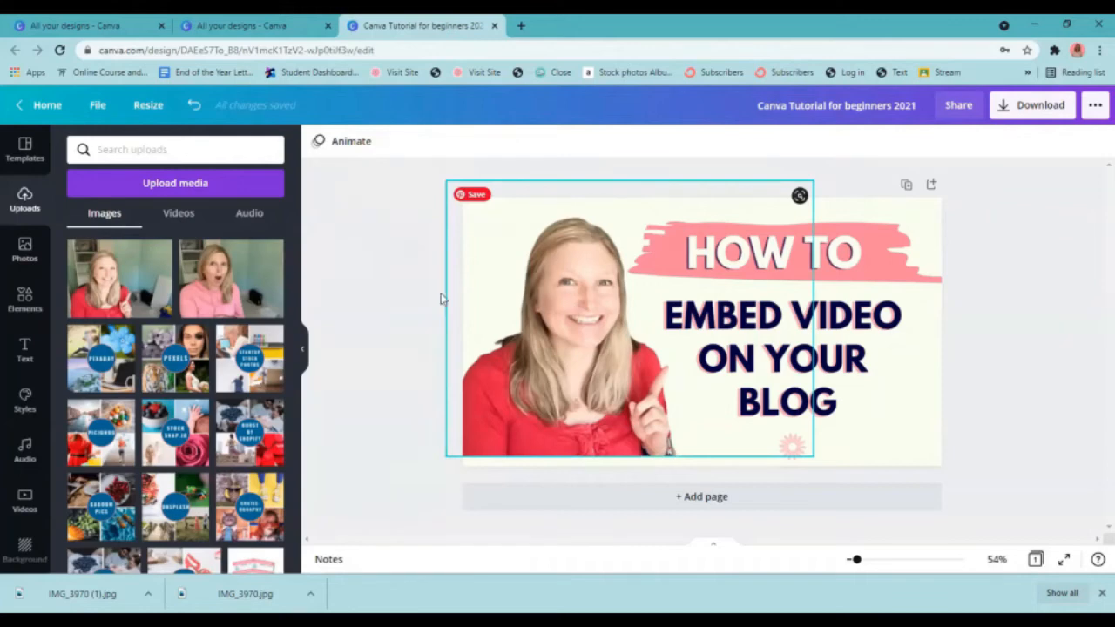
# Search the stock photos for "camera" and examine the Pro labels and the color, orientation and availability filters
pyautogui.click(23, 250)
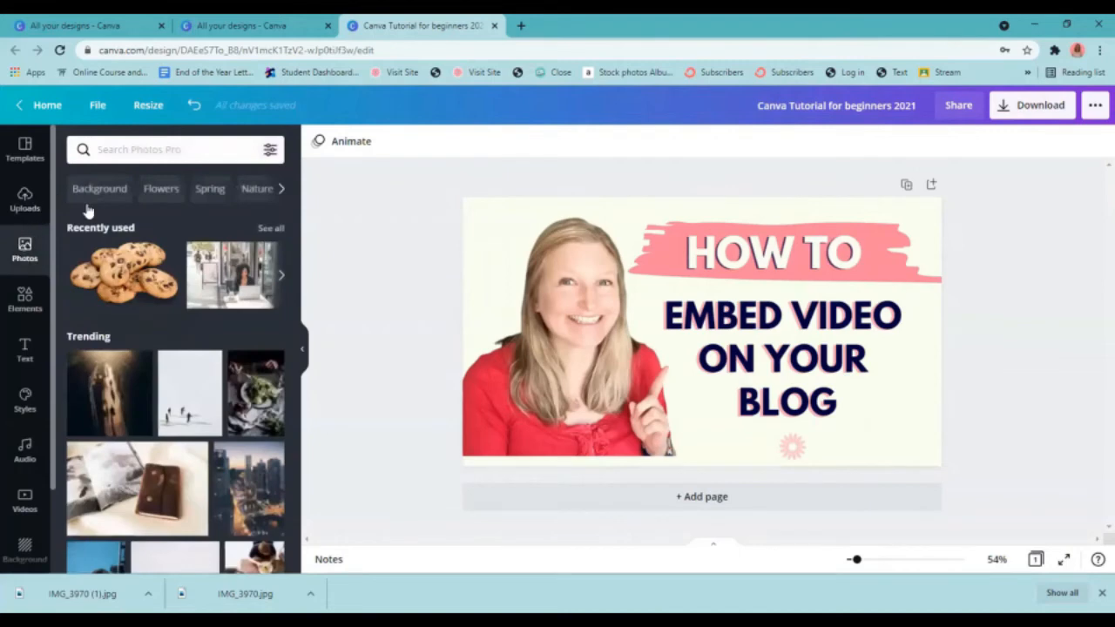
pyautogui.click(113, 149)
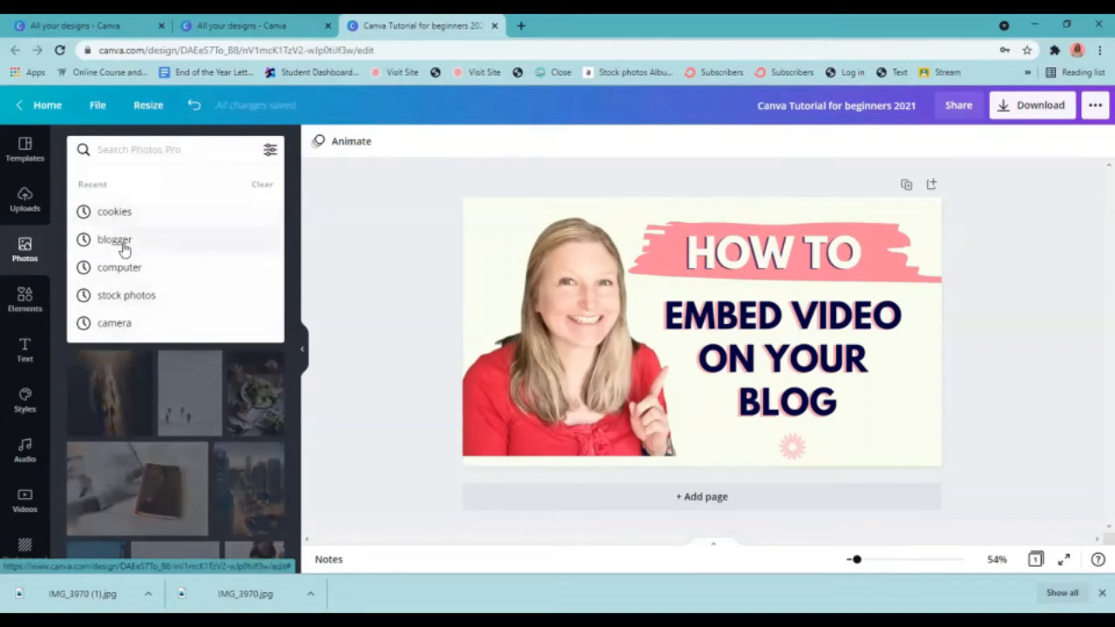
pyautogui.click(122, 326)
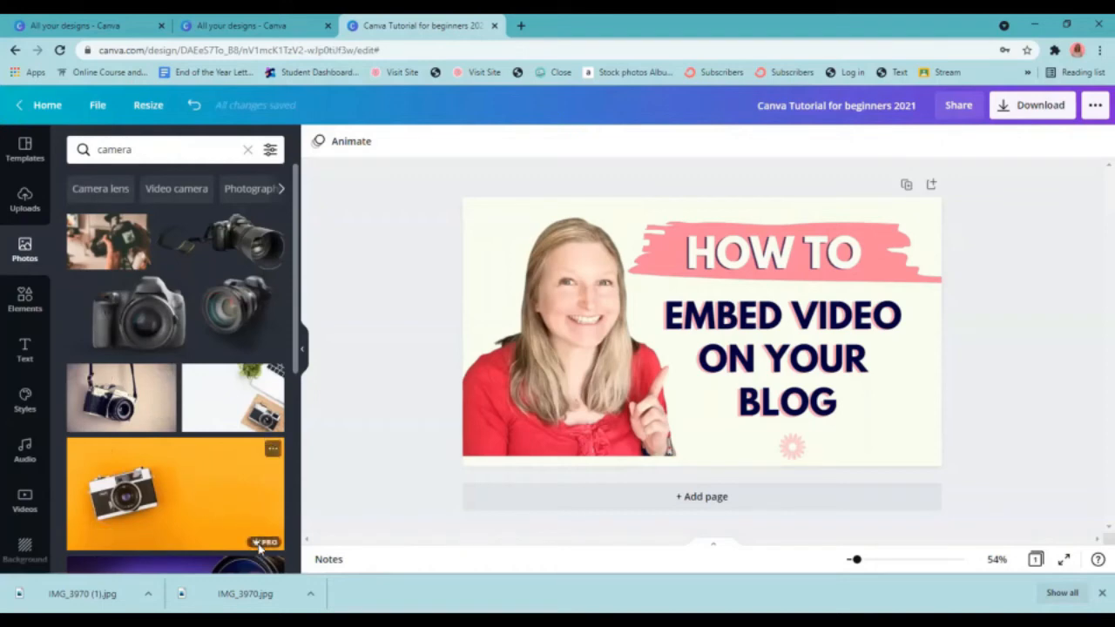
pyautogui.moveTo(267, 545)
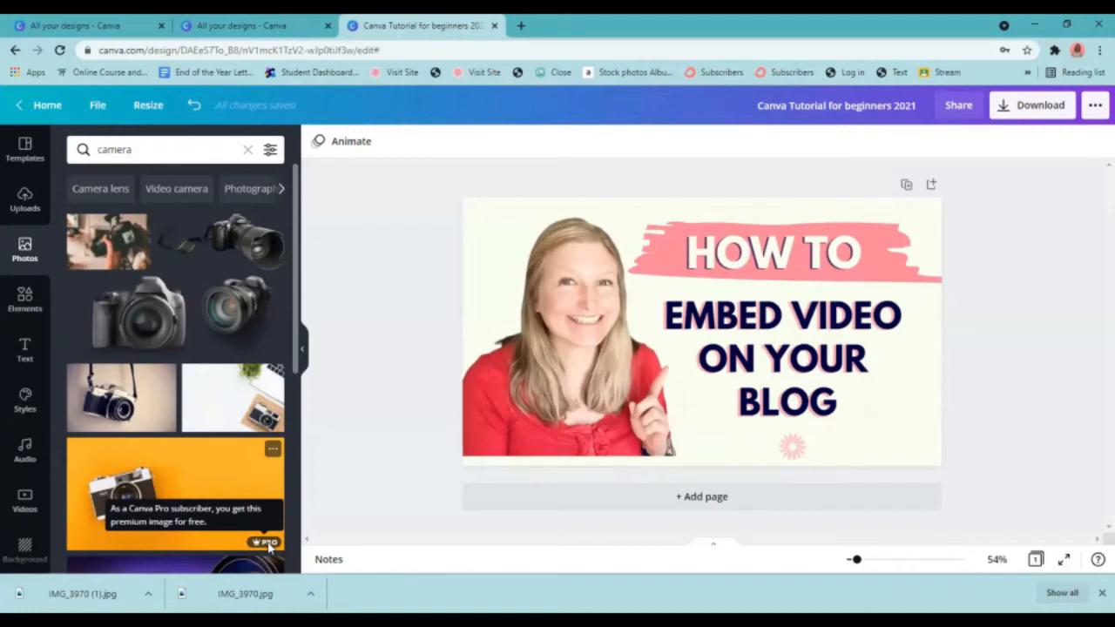
pyautogui.scroll(-10, 175, 348)
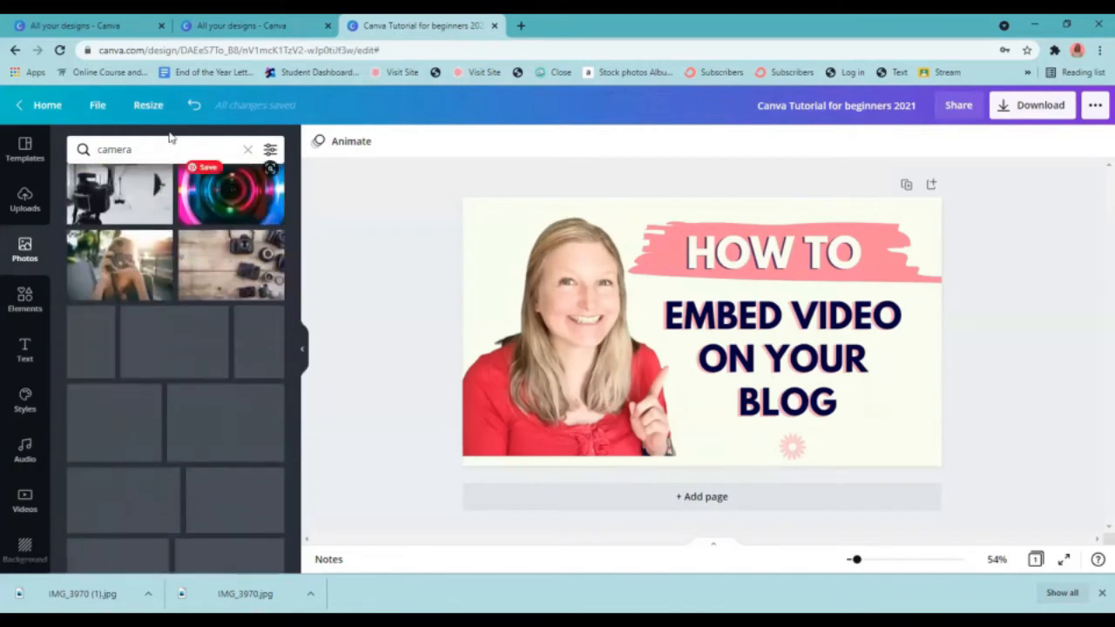
pyautogui.click(270, 152)
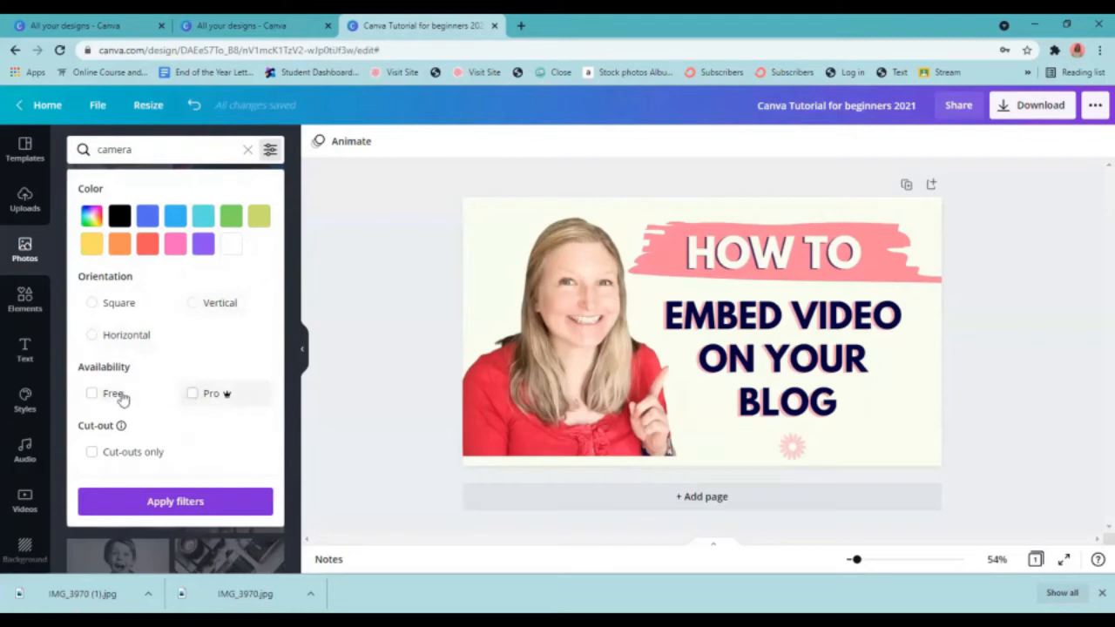
pyautogui.click(287, 158)
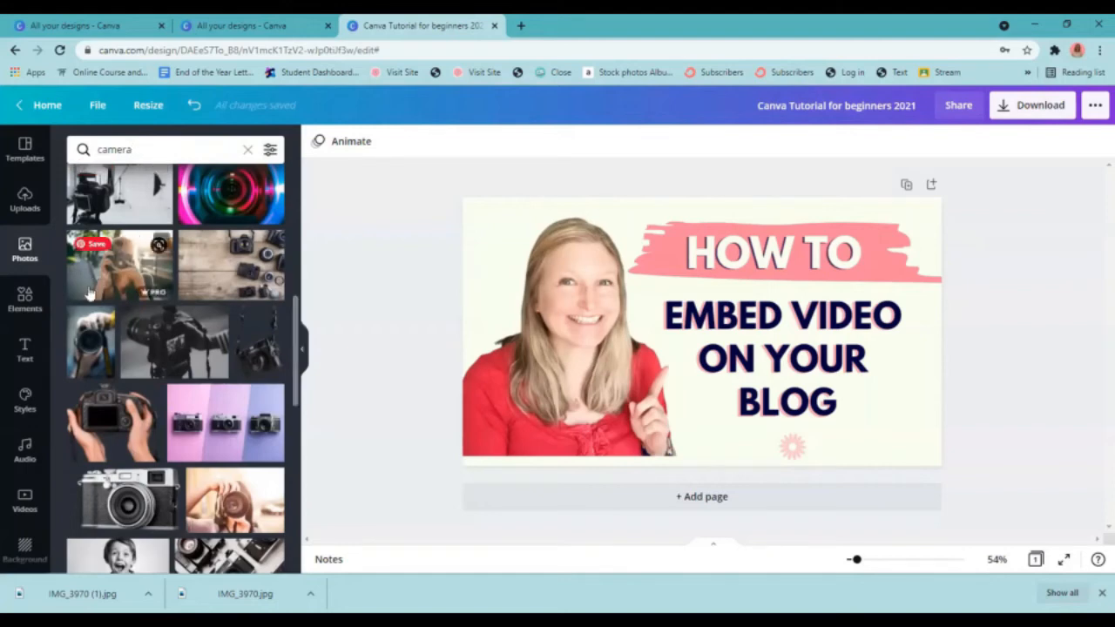
# Look through the element library's categories, from shapes, frames and stickers to charts, grids and gradients, plus its recent searches
pyautogui.click(25, 298)
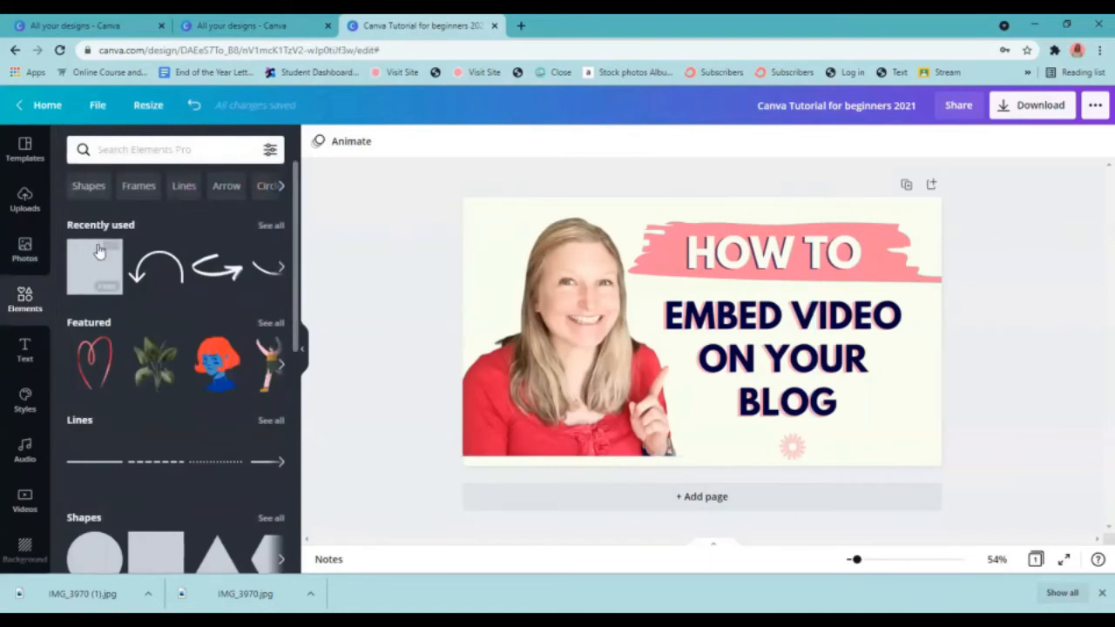
pyautogui.scroll(-4, 177, 440)
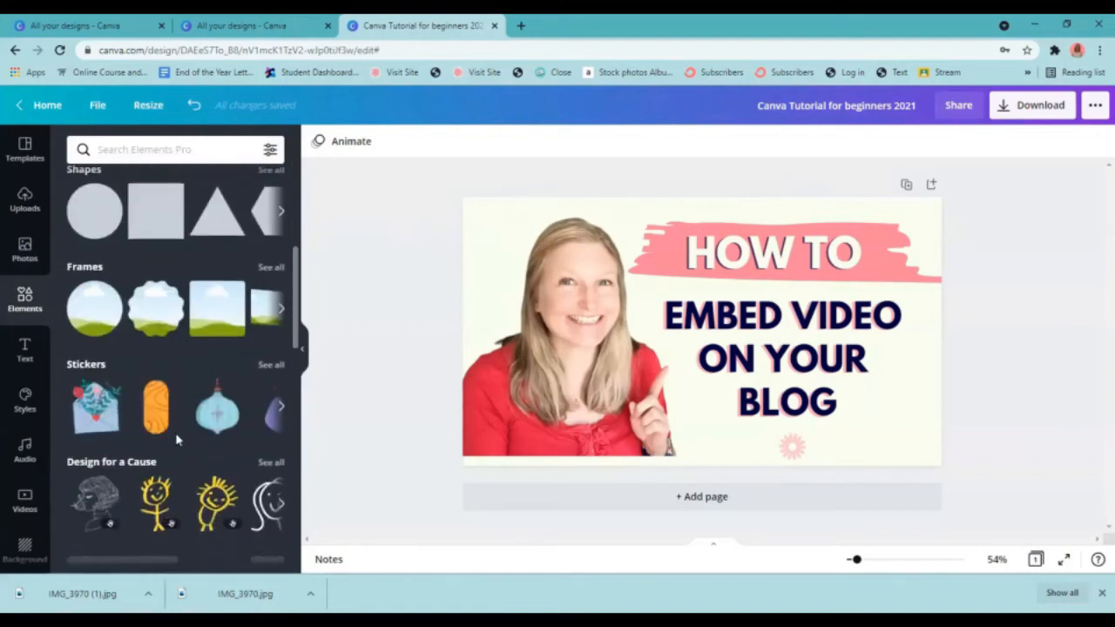
pyautogui.scroll(-3, 174, 444)
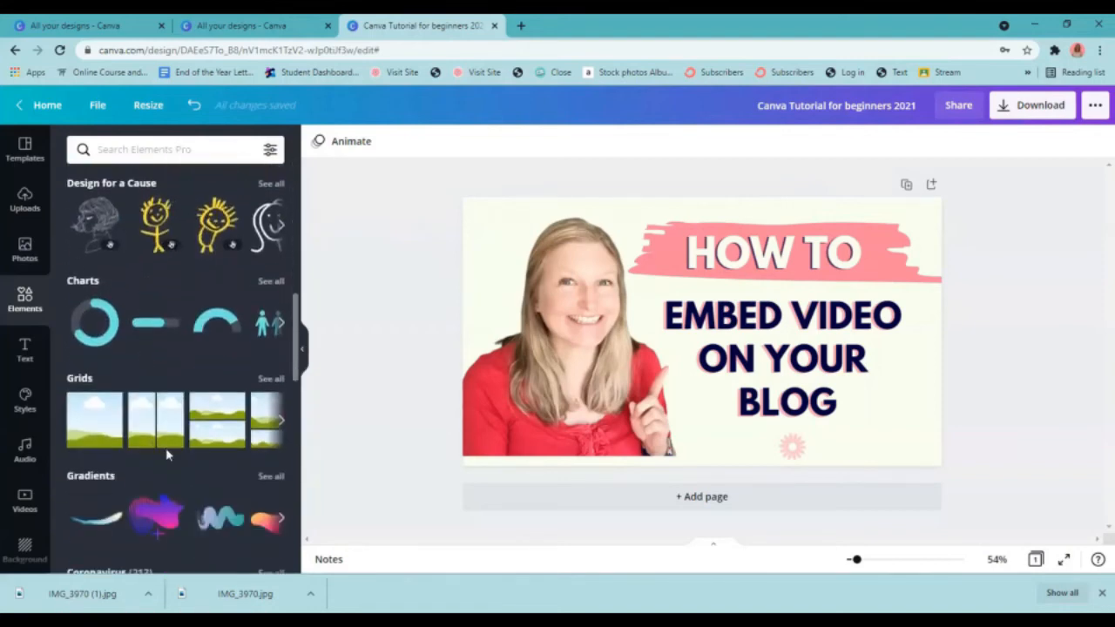
pyautogui.scroll(-4, 165, 448)
pyautogui.scroll(3, 147, 422)
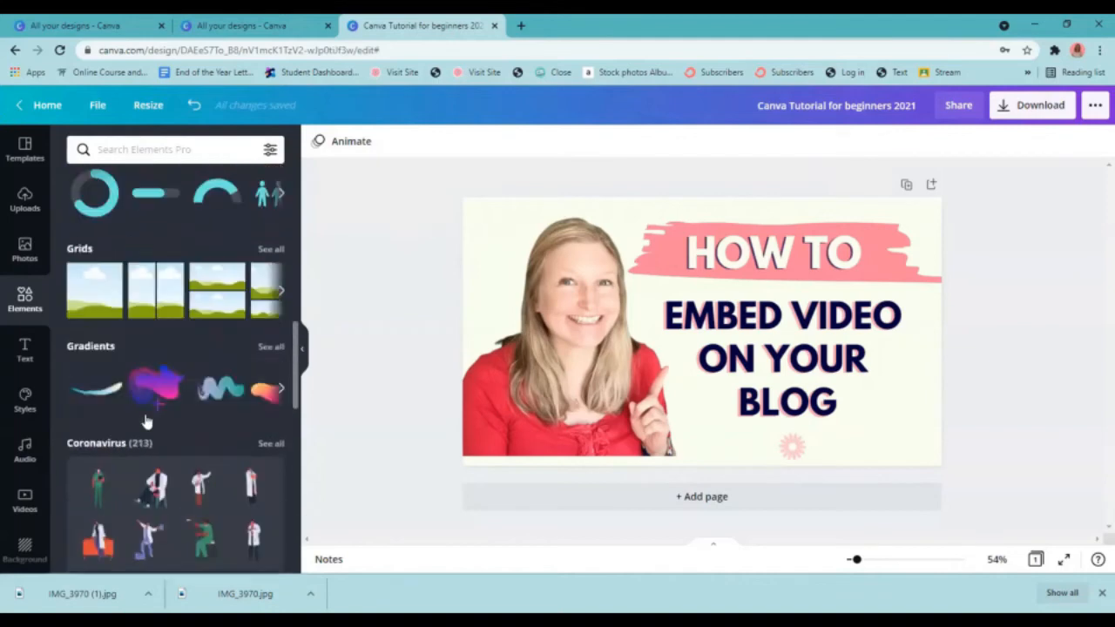
pyautogui.scroll(7, 147, 421)
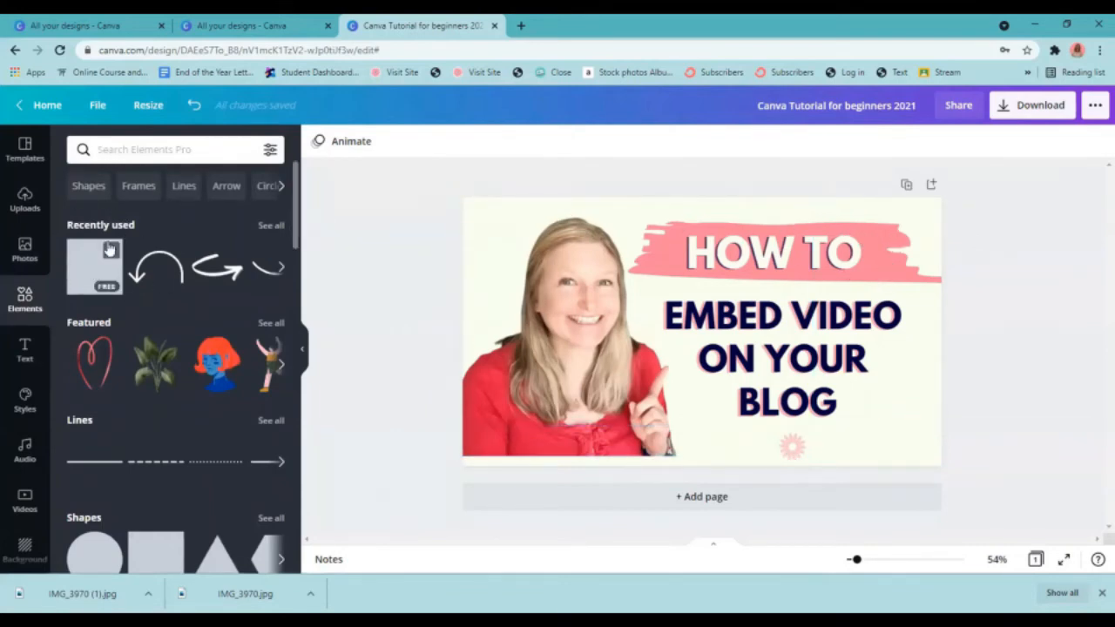
pyautogui.click(180, 153)
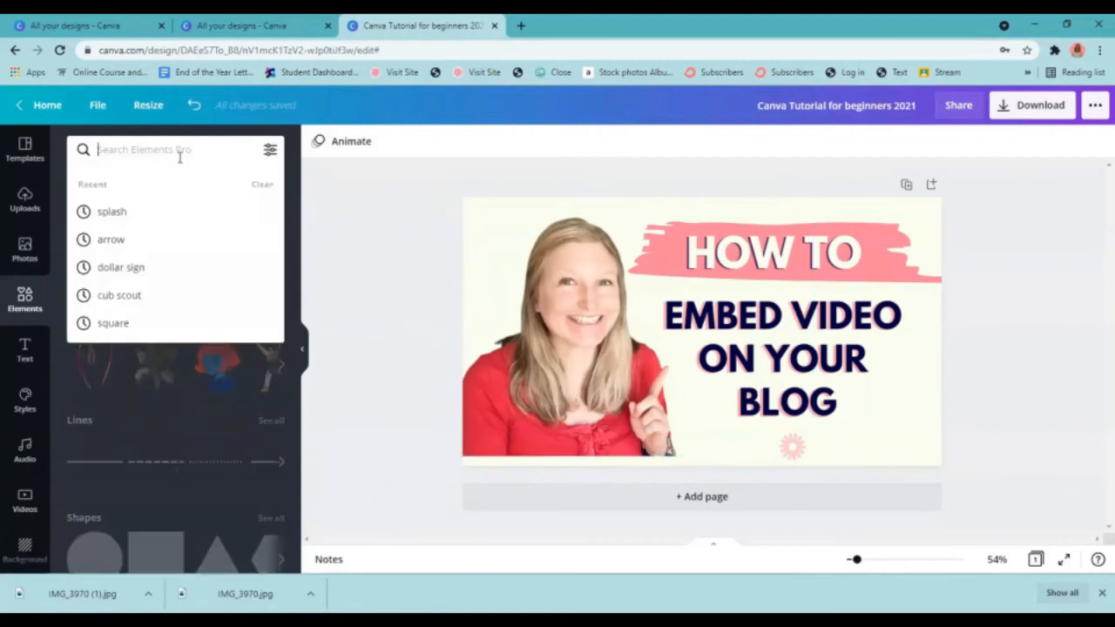
pyautogui.click(298, 229)
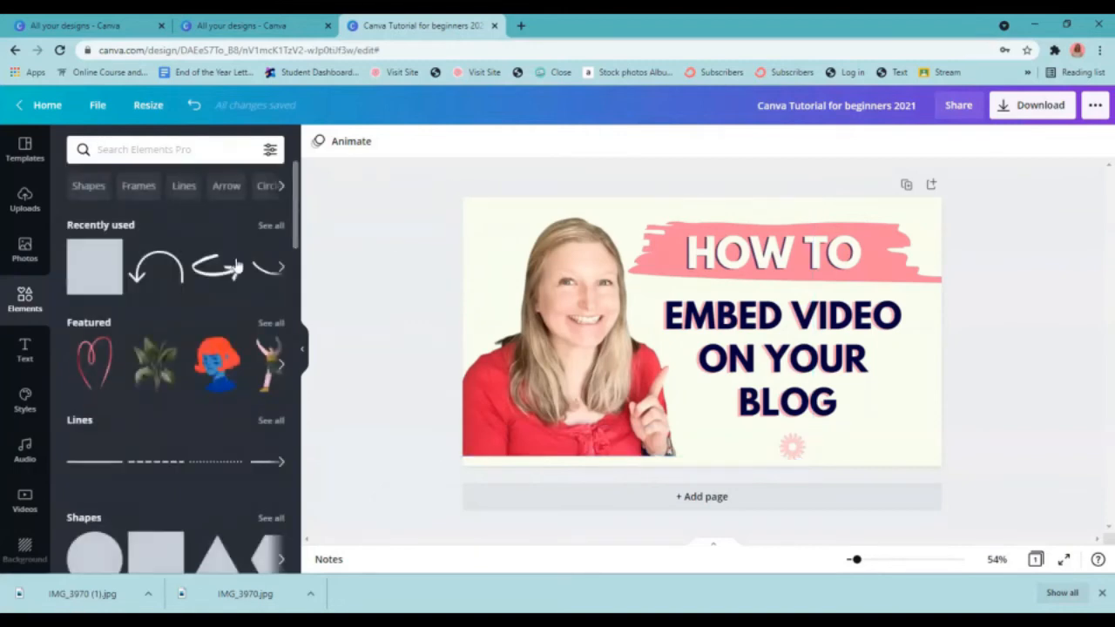
# Add the coral brush stroke from the recently used elements, rotate it until it lies level, and enlarge it
pyautogui.click(264, 228)
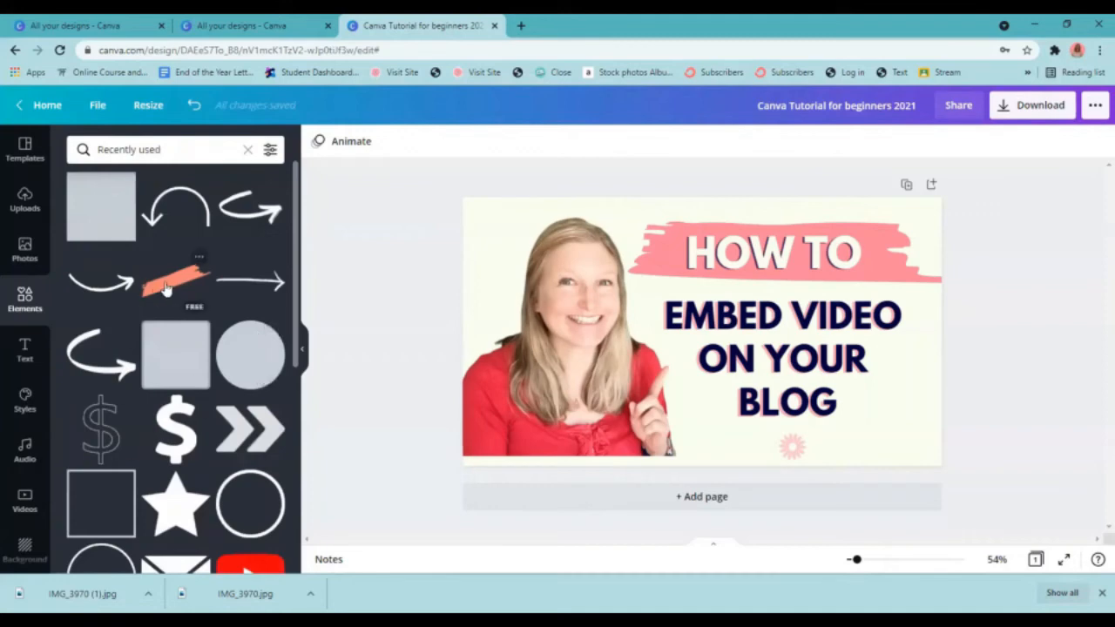
pyautogui.click(169, 293)
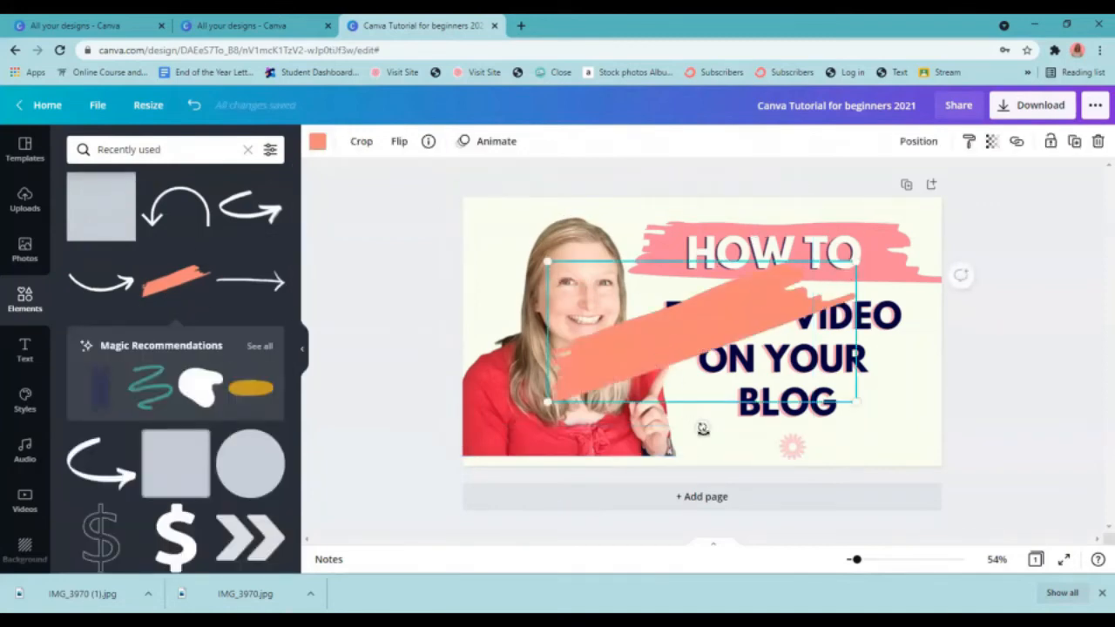
pyautogui.moveTo(702, 427)
pyautogui.mouseDown()
pyautogui.moveTo(670, 414)
pyautogui.moveTo(704, 433)
pyautogui.mouseUp()
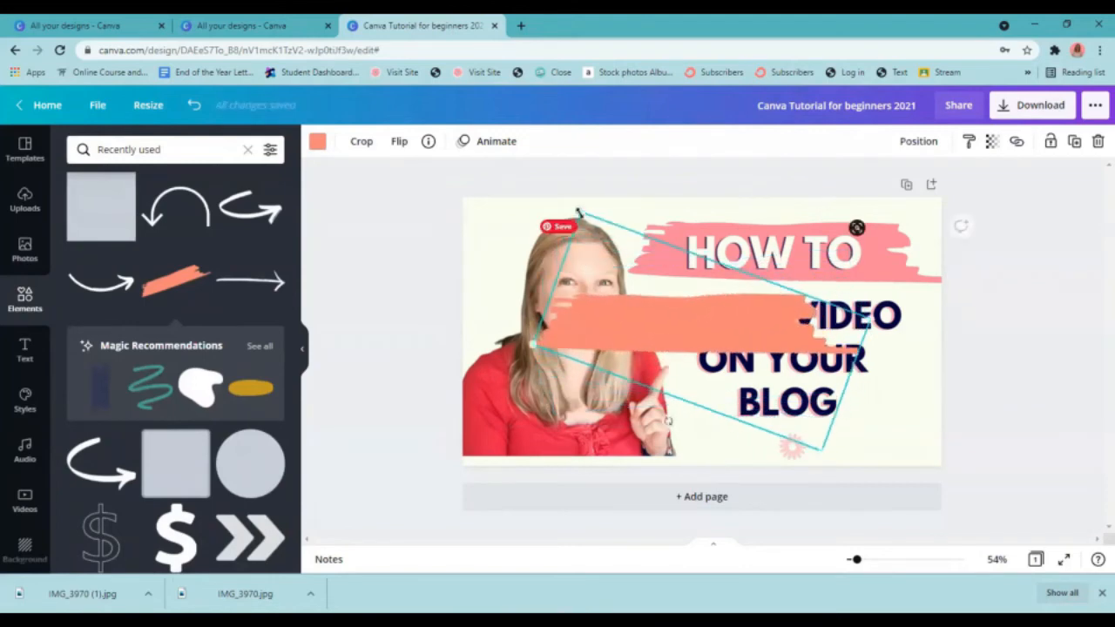
pyautogui.moveTo(582, 212); pyautogui.dragTo(544, 178)
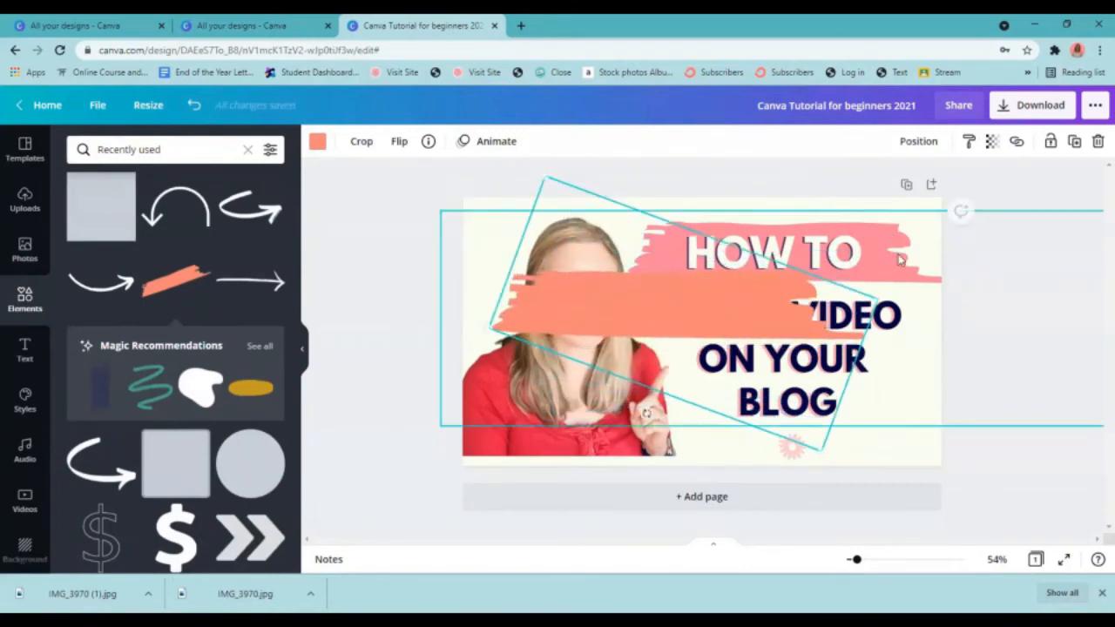
# Try several brand and default colors on the brush stroke, and recolor it with the custom red #E60A0A
pyautogui.click(317, 143)
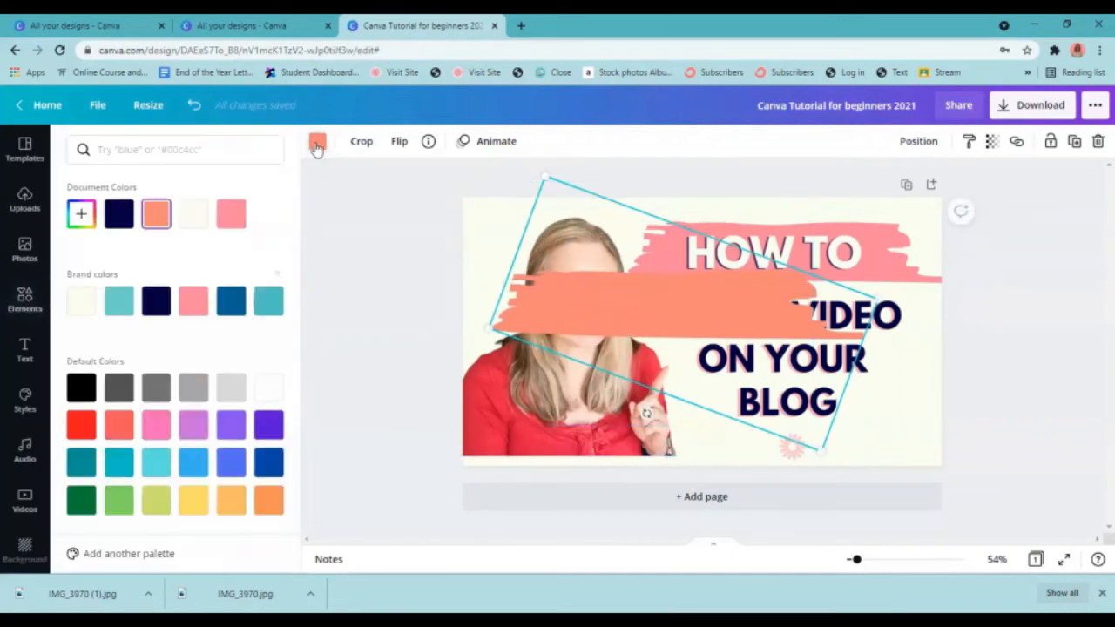
pyautogui.click(268, 300)
pyautogui.click(195, 302)
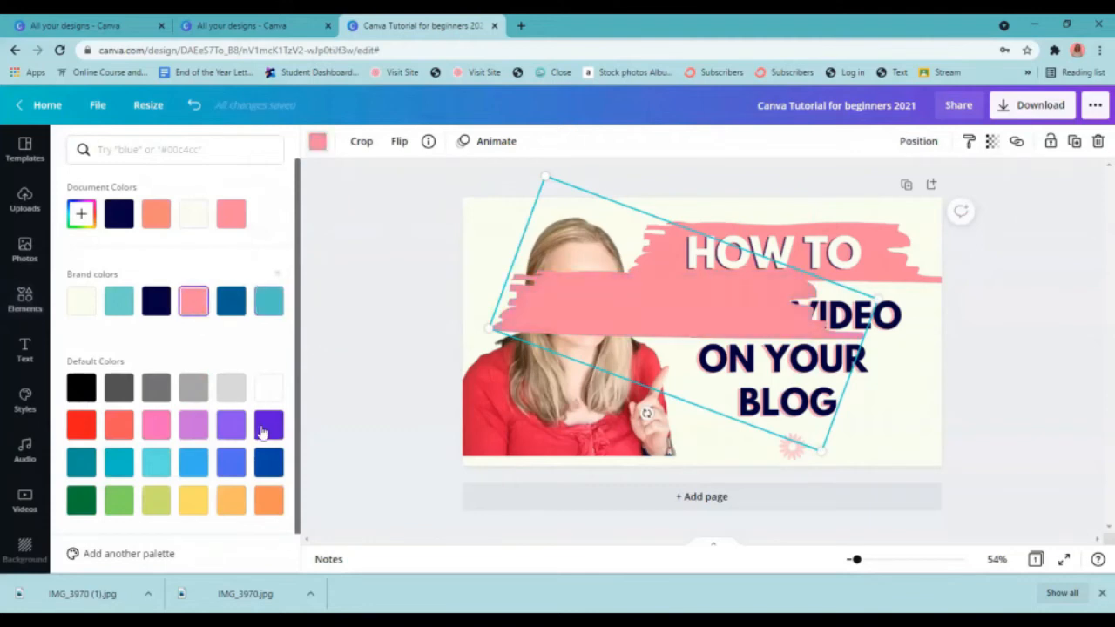
pyautogui.click(268, 424)
pyautogui.click(231, 461)
pyautogui.click(193, 462)
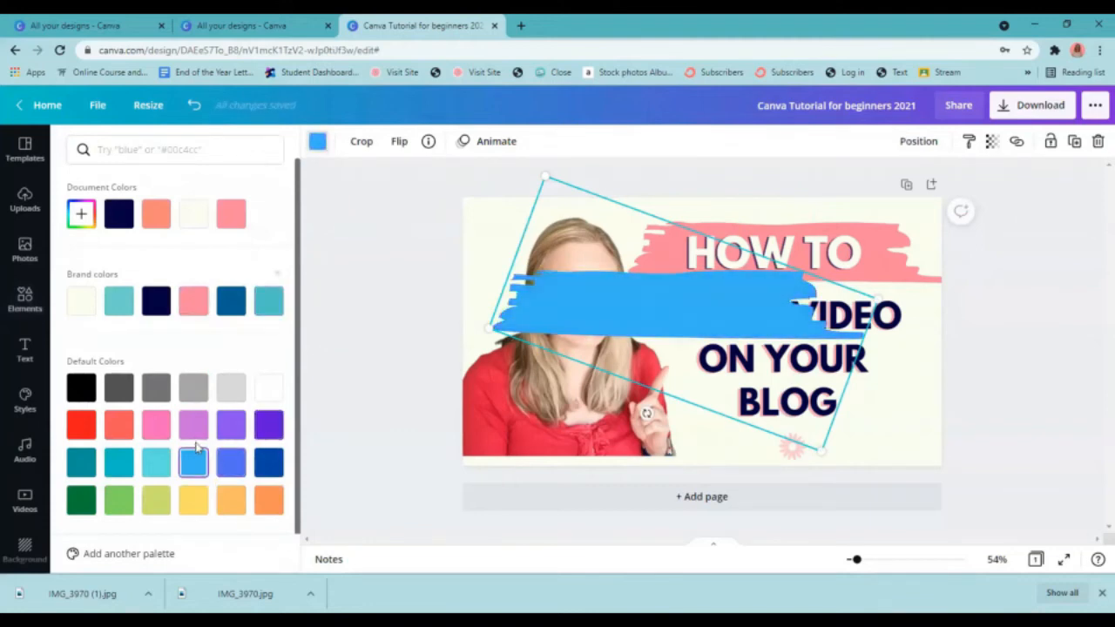
pyautogui.click(193, 424)
pyautogui.click(194, 387)
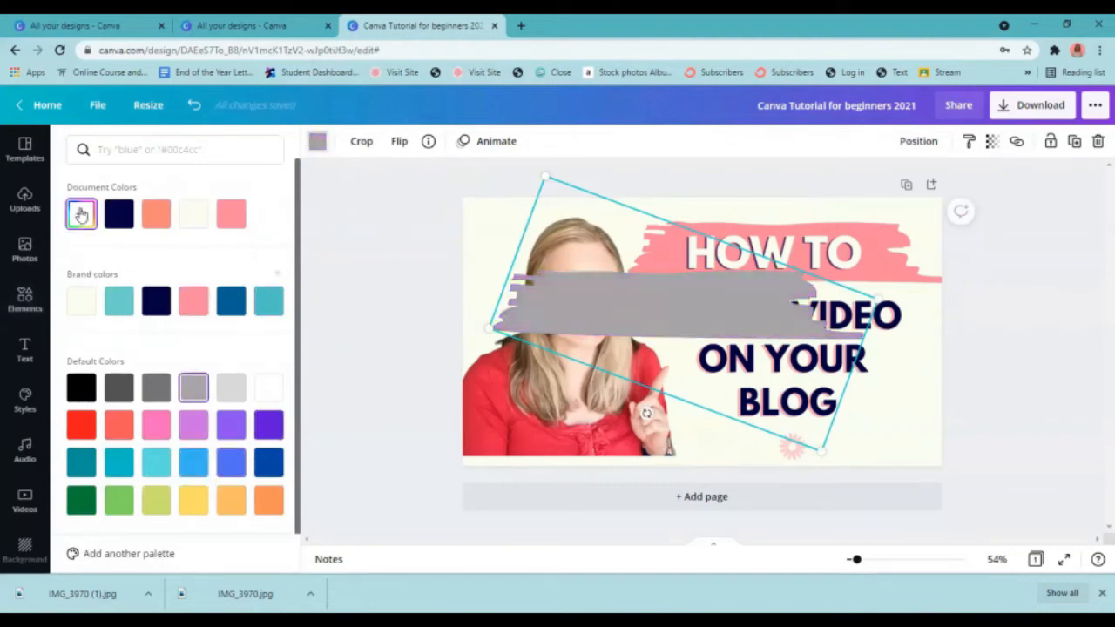
pyautogui.click(81, 216)
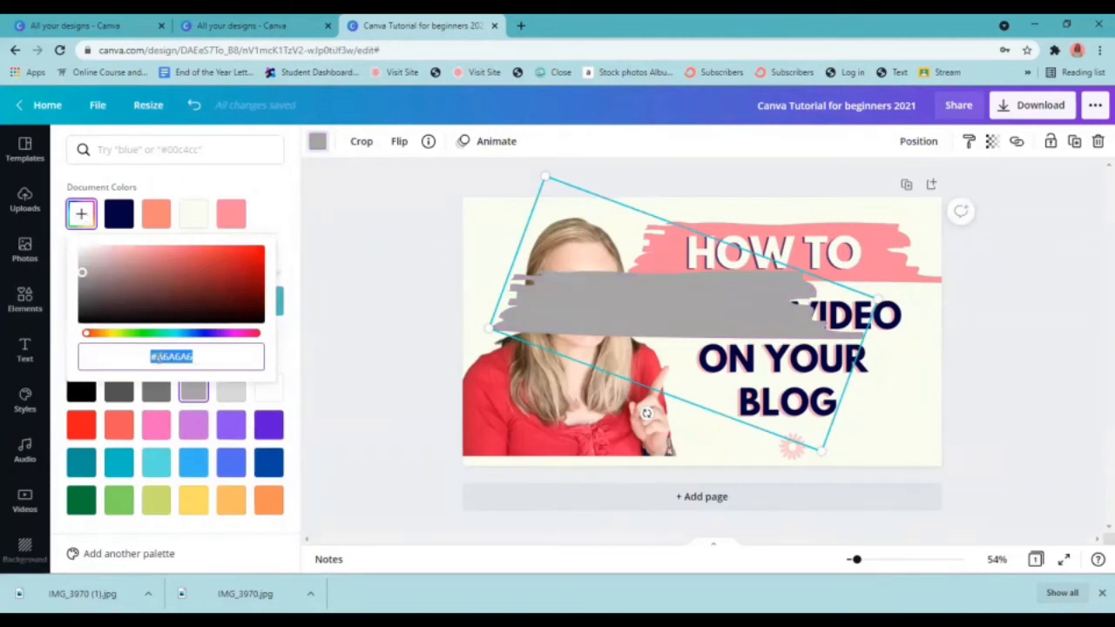
pyautogui.moveTo(85, 275); pyautogui.dragTo(256, 252)
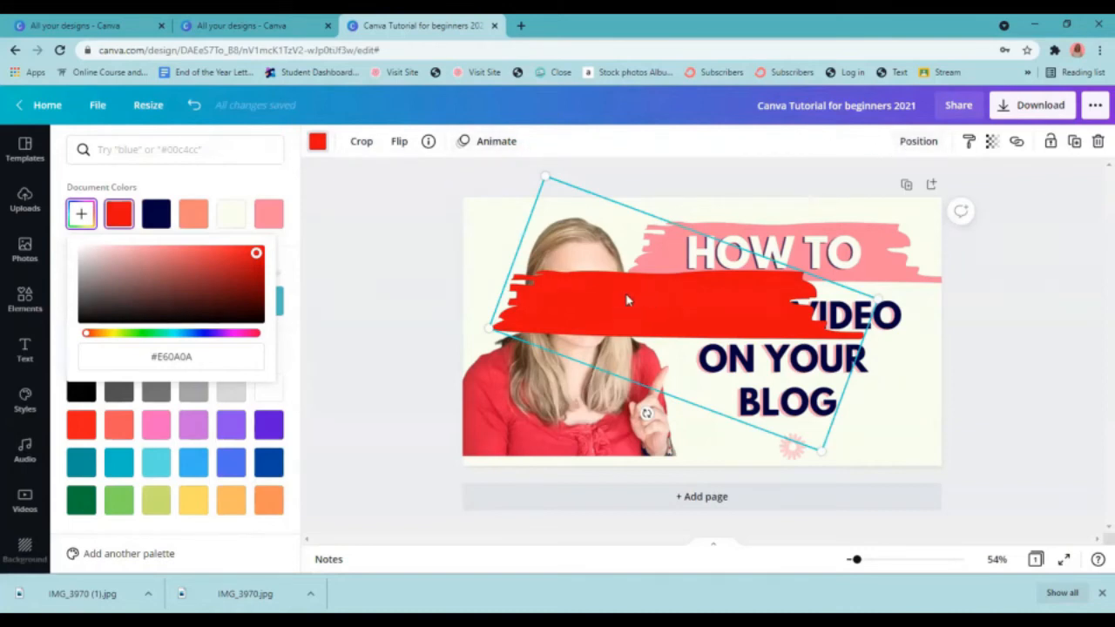
# Send the red brush stroke backward behind the portrait, and bring it forward again
pyautogui.click(916, 143)
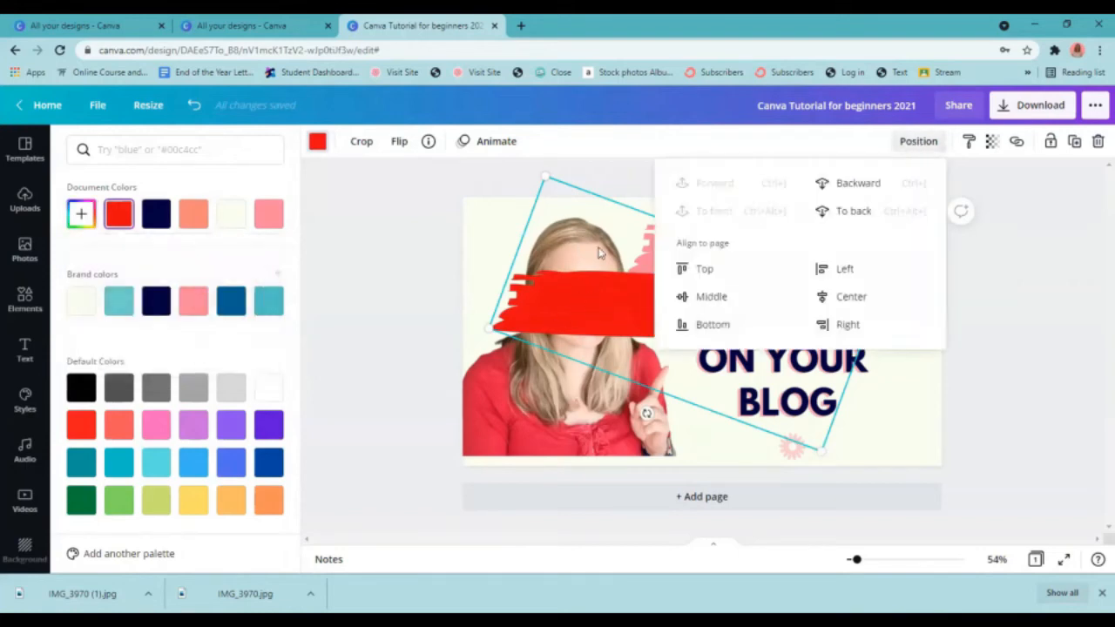
pyautogui.click(841, 185)
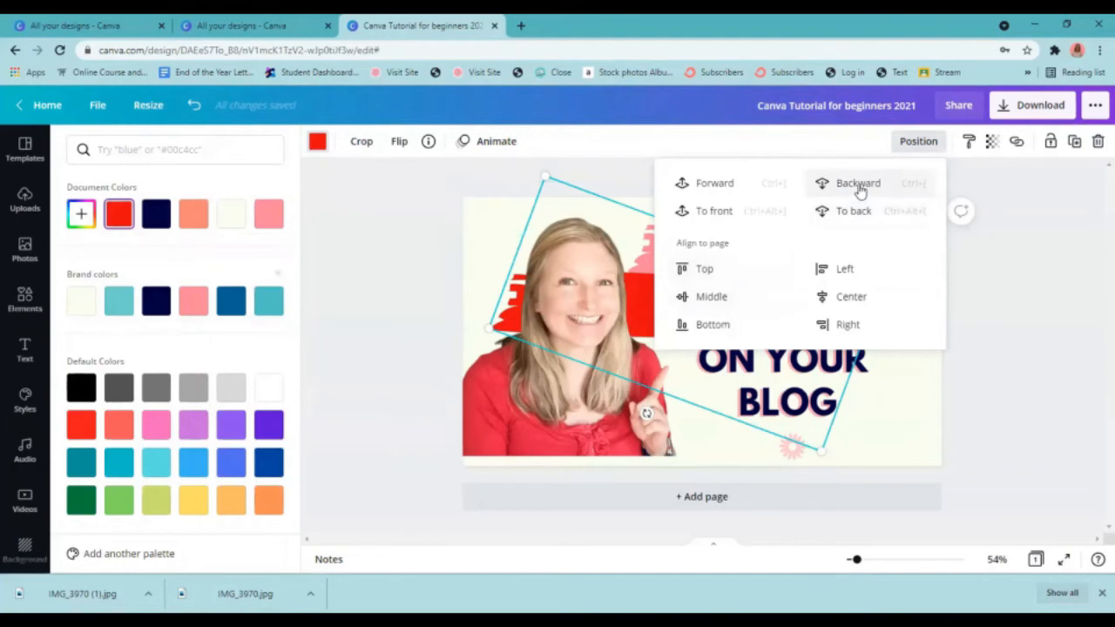
pyautogui.click(723, 186)
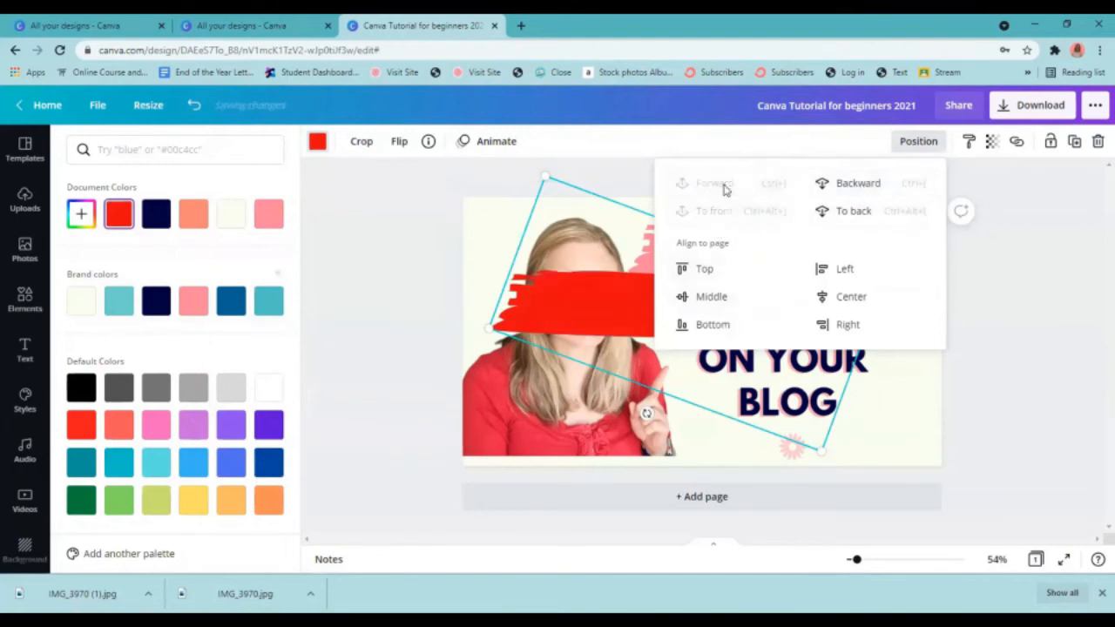
# Try the page alignments on the red brush stroke: middle, bottom, left, center and right
pyautogui.click(708, 296)
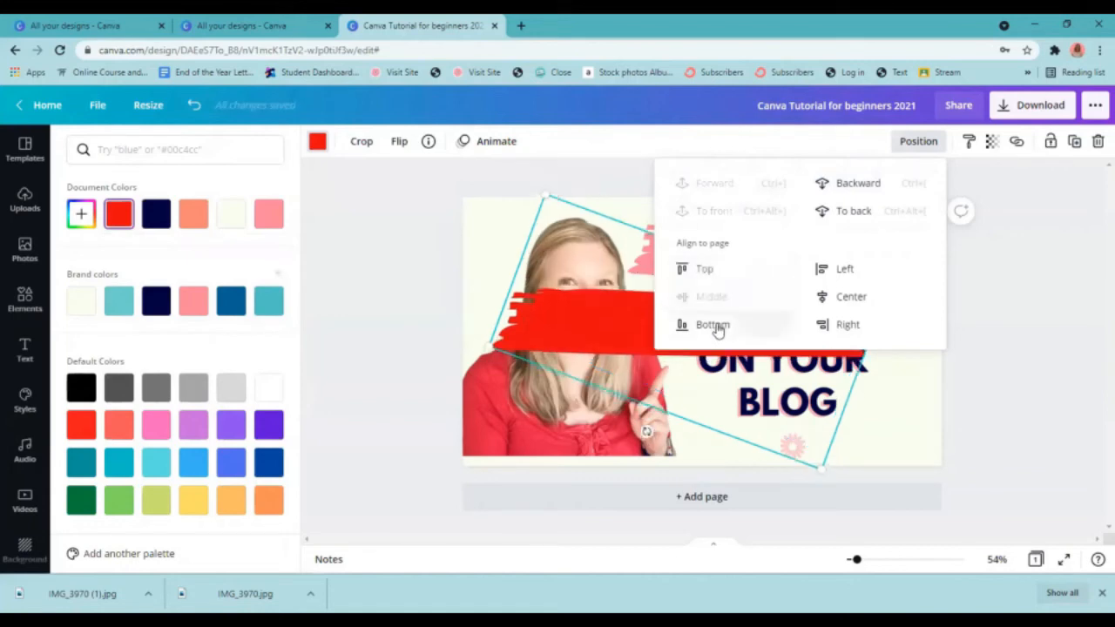
pyautogui.click(713, 324)
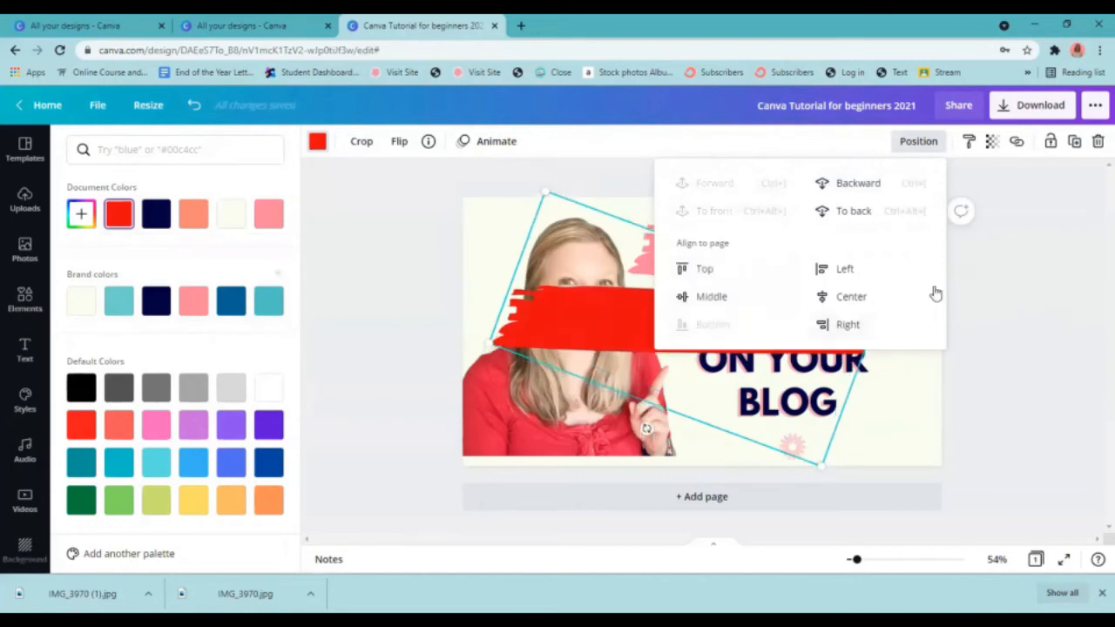
pyautogui.click(855, 274)
pyautogui.click(851, 296)
pyautogui.click(858, 325)
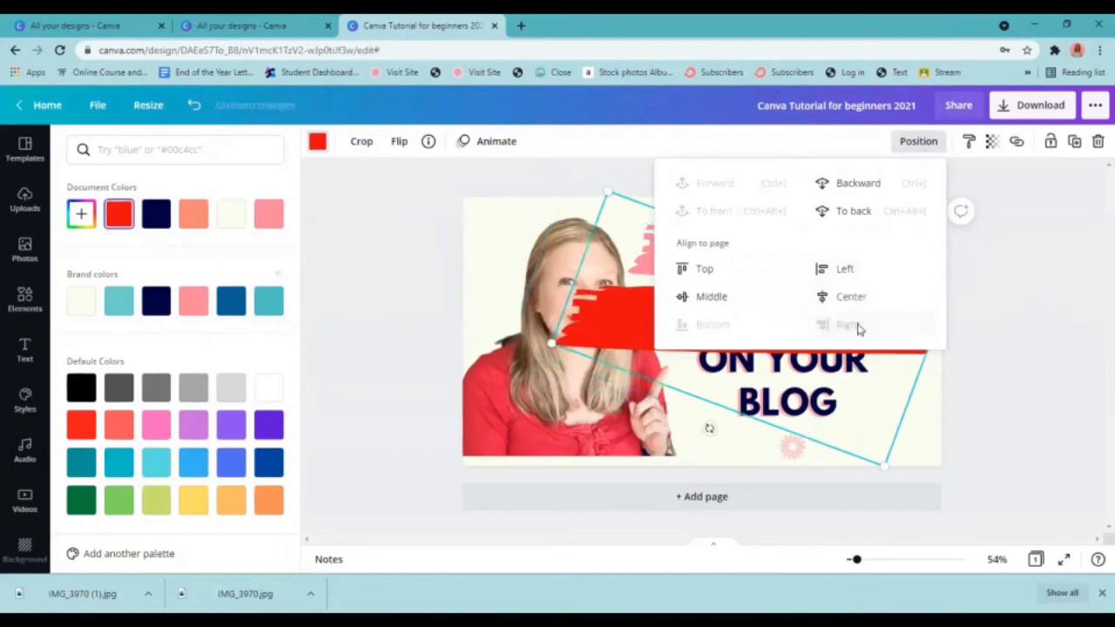
pyautogui.click(1009, 342)
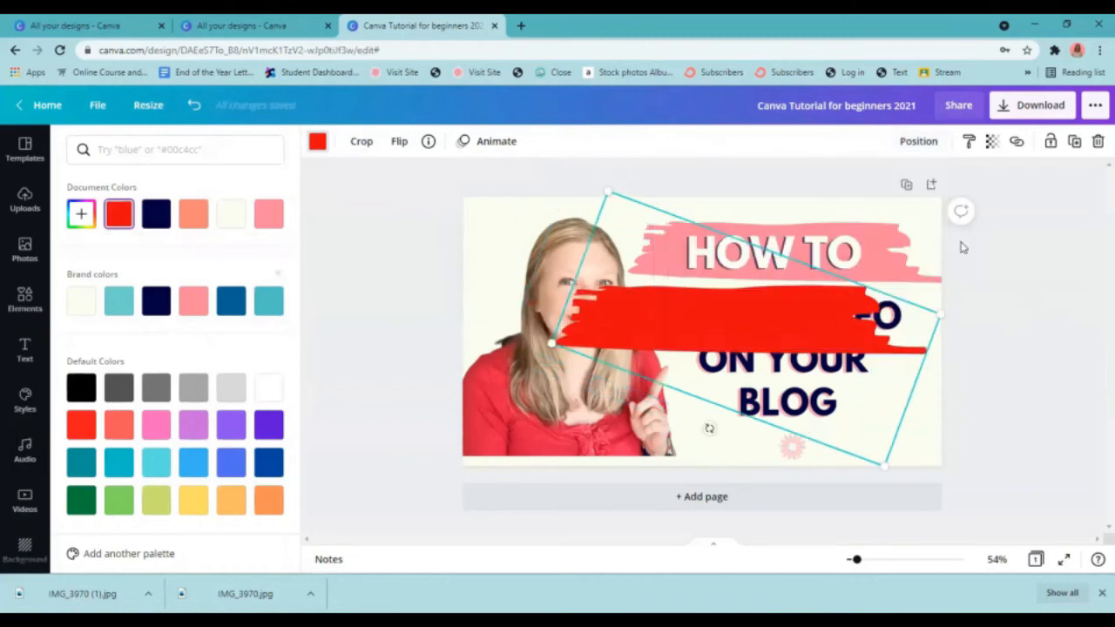
# Delete the red brush stroke and try placing the coral brush stroke over the title text again
pyautogui.click(1097, 141)
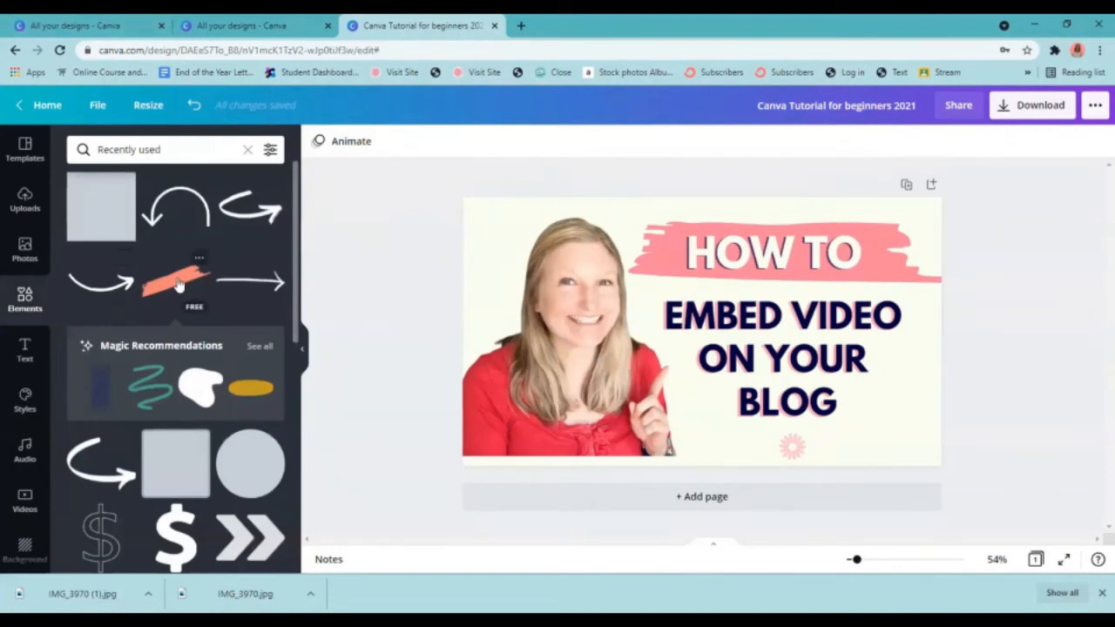
pyautogui.moveTo(178, 286)
pyautogui.mouseDown()
pyautogui.moveTo(662, 349)
pyautogui.moveTo(898, 258)
pyautogui.moveTo(827, 386)
pyautogui.mouseUp()
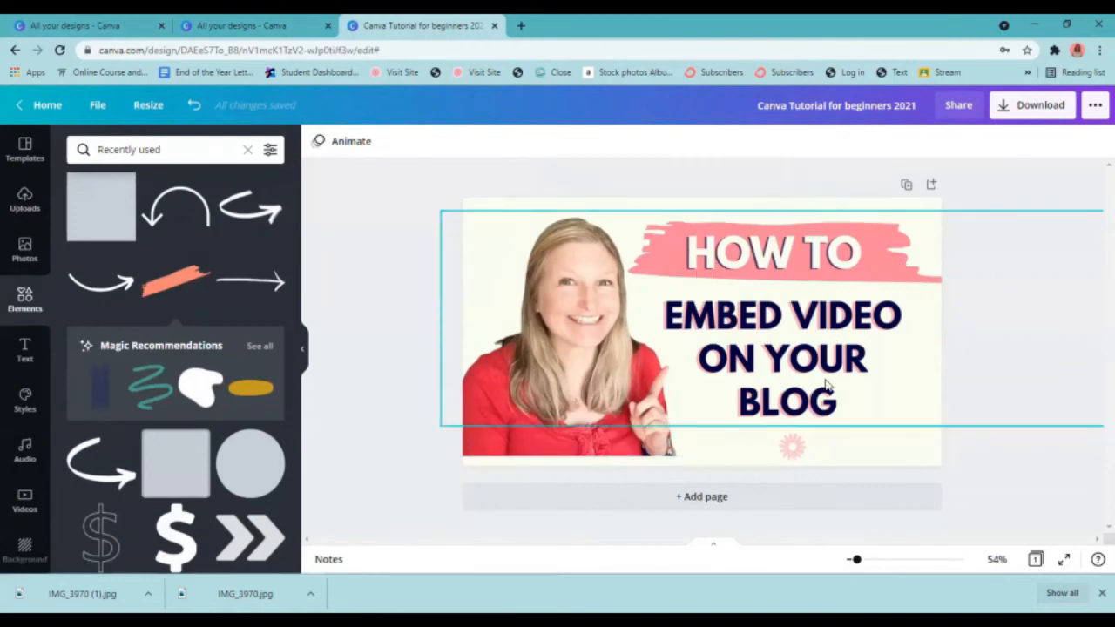
# Look through the text styles and font combinations, and add a heading to the page with its text selected
pyautogui.click(24, 351)
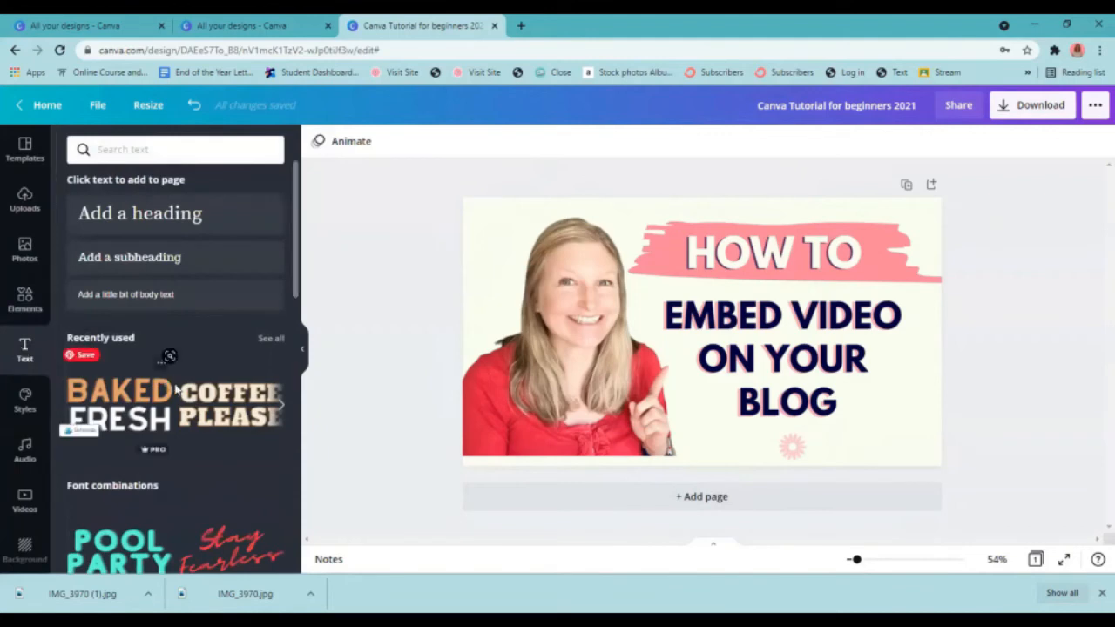
pyautogui.scroll(-2, 137, 422)
pyautogui.scroll(-3, 137, 421)
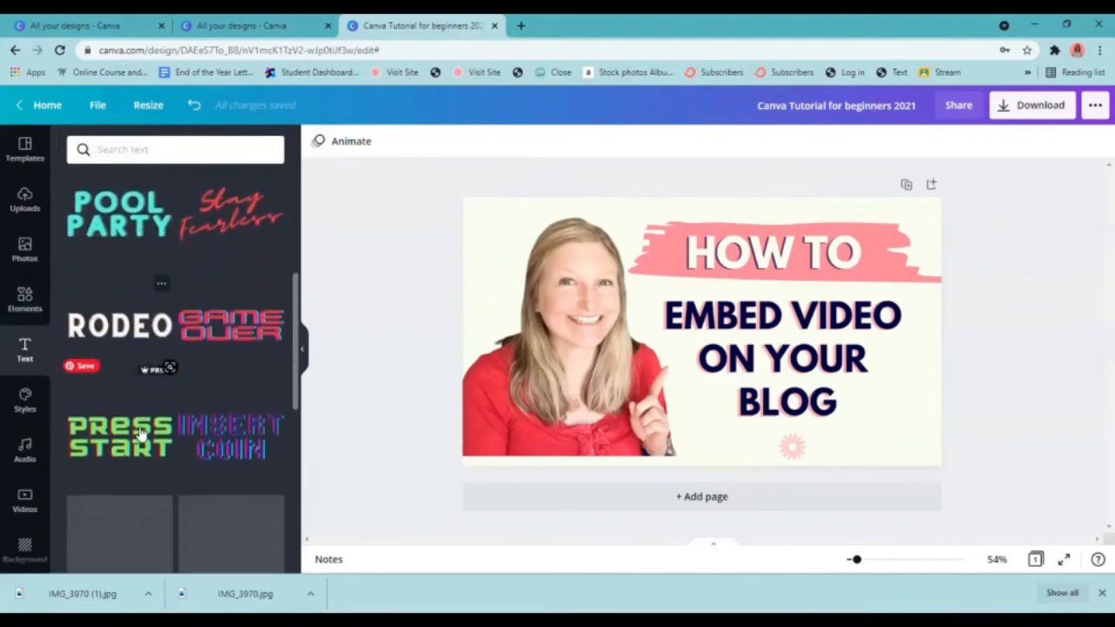
pyautogui.scroll(4, 169, 433)
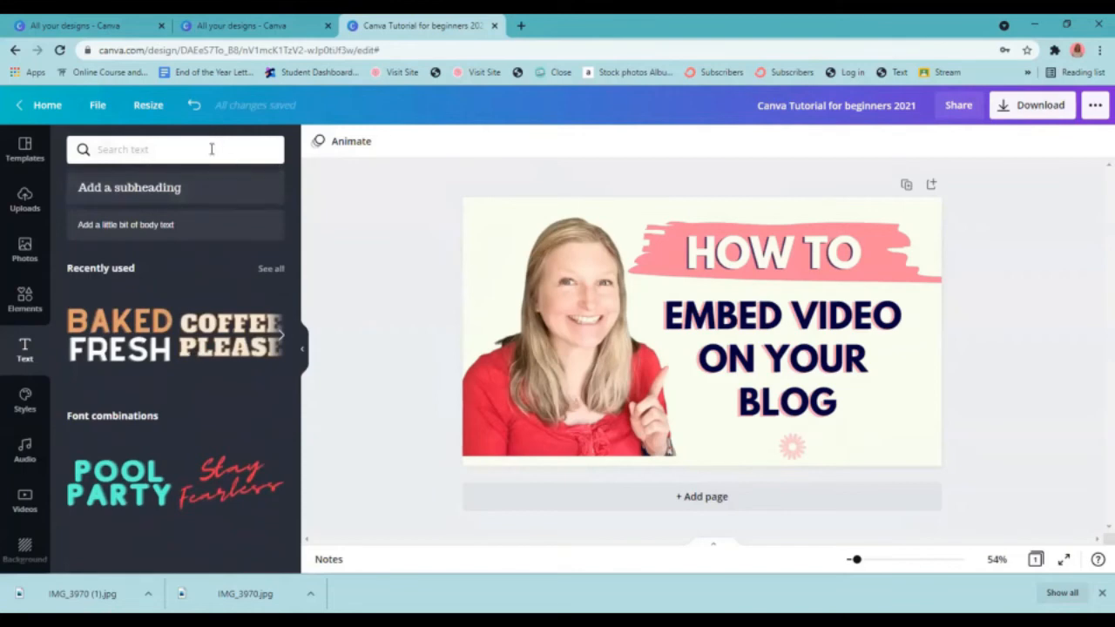
pyautogui.scroll(1, 137, 262)
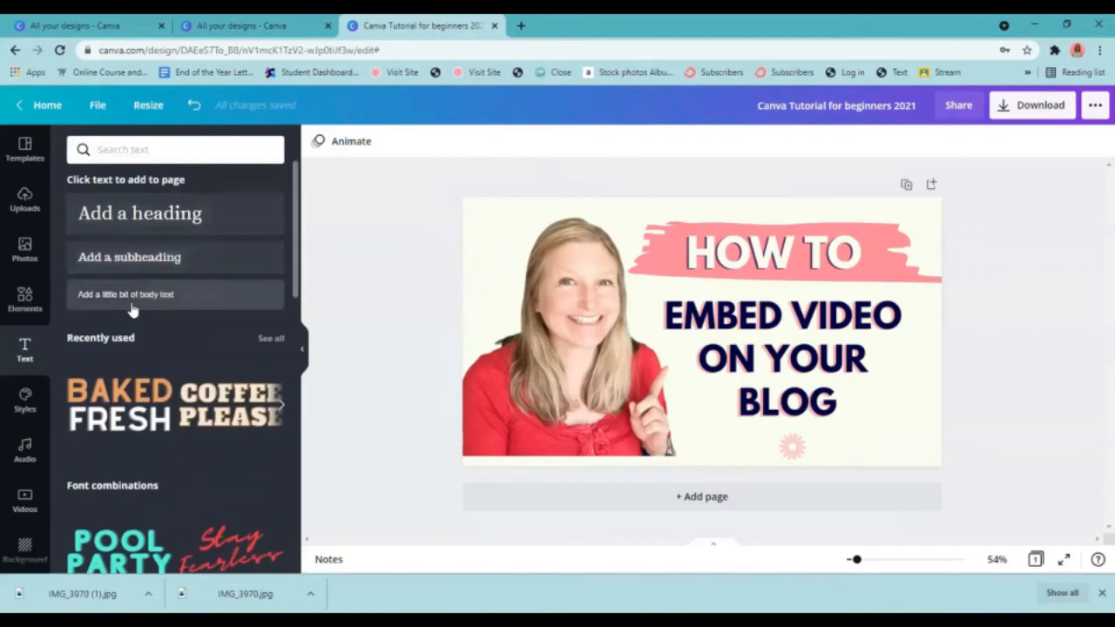
pyautogui.click(94, 222)
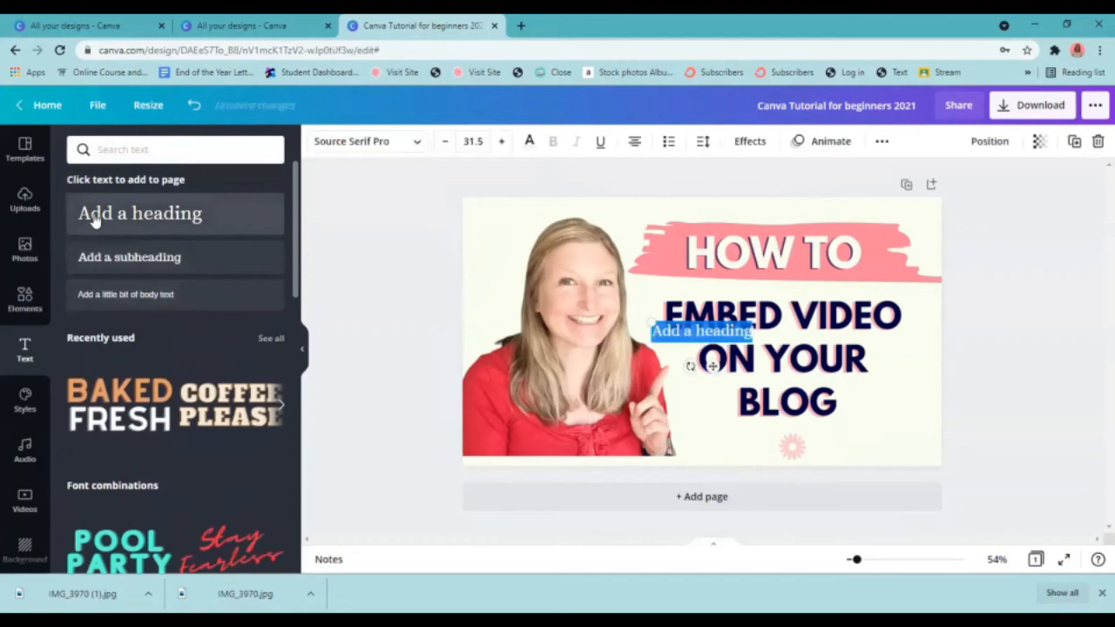
pyautogui.doubleClick(693, 335)
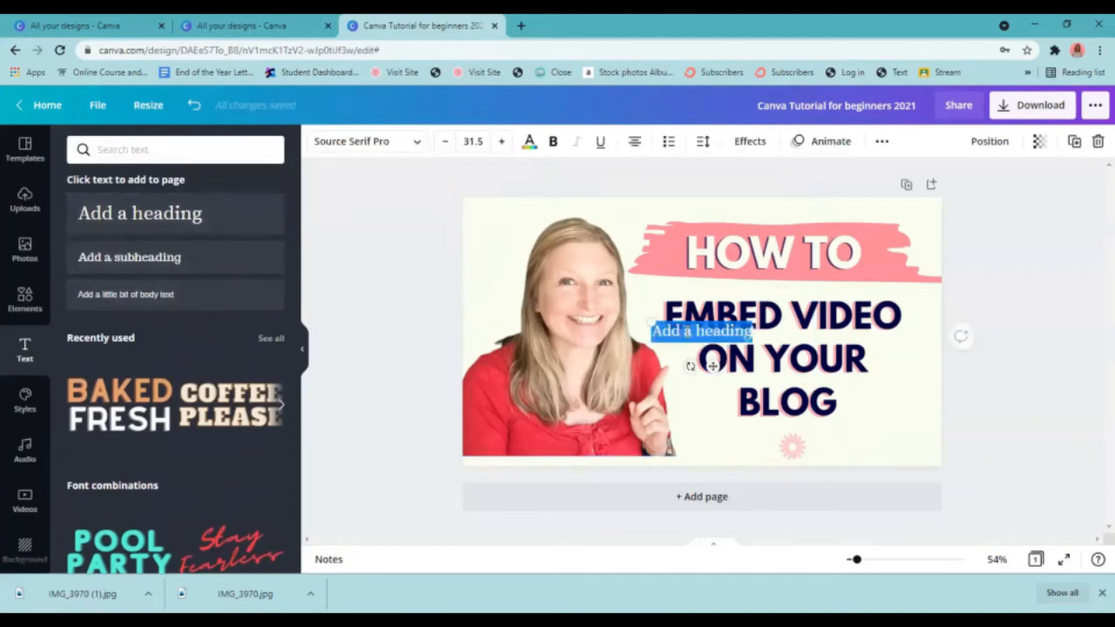
# Enlarge the new heading, try larger font sizes, and bring its font size down to 36.2
pyautogui.moveTo(649, 319); pyautogui.dragTo(607, 315)
pyautogui.click(502, 141)
pyautogui.click(502, 141)
pyautogui.click(503, 141)
pyautogui.click(502, 141)
pyautogui.click(502, 141)
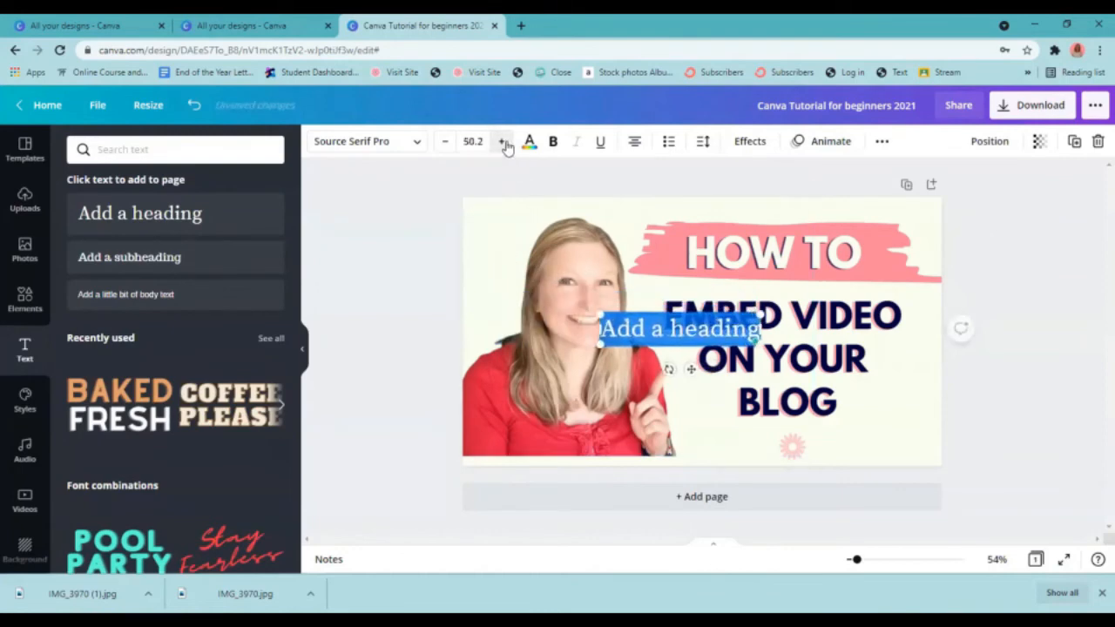
pyautogui.click(502, 141)
pyautogui.click(445, 141)
pyautogui.click(446, 141)
pyautogui.click(446, 141)
pyautogui.click(446, 141)
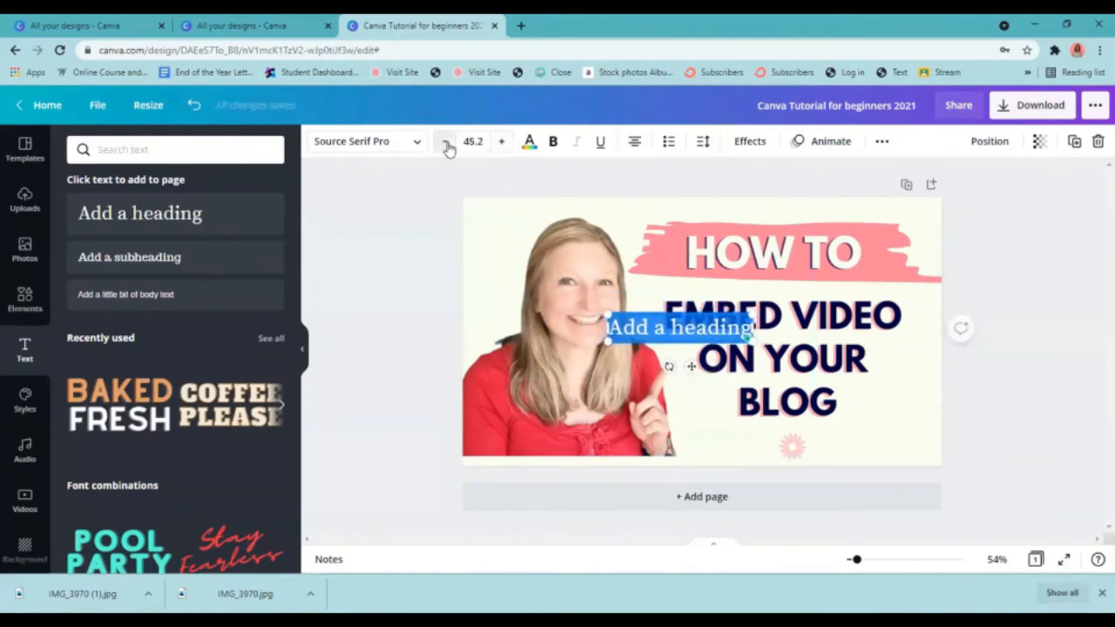
pyautogui.click(446, 141)
pyautogui.click(446, 142)
pyautogui.click(446, 141)
pyautogui.click(446, 141)
pyautogui.click(445, 141)
pyautogui.click(446, 141)
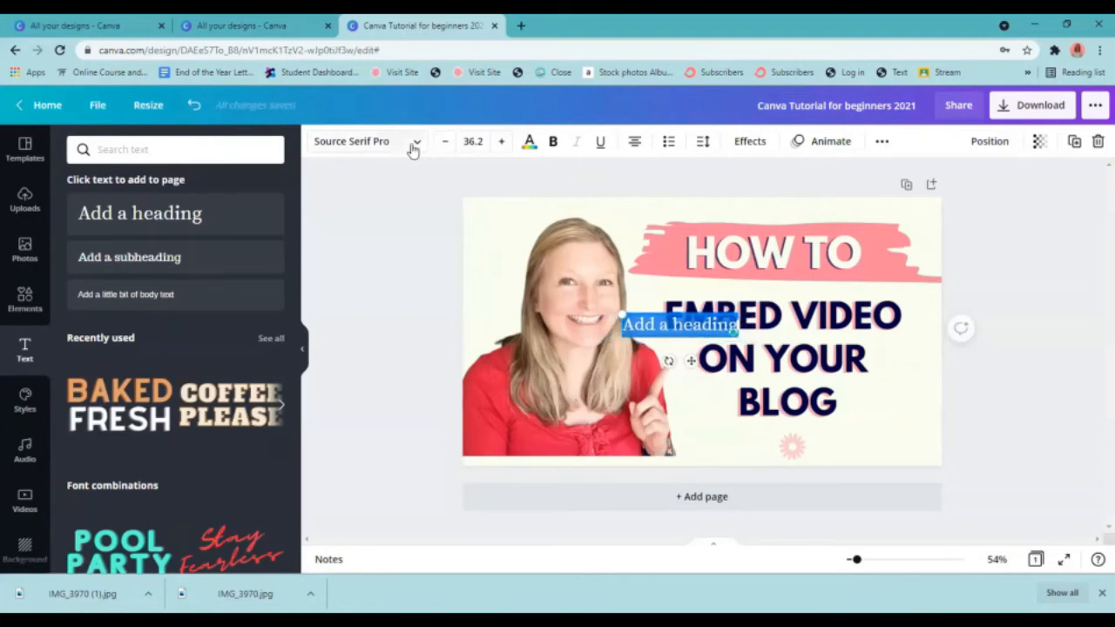
# Look at the font choices for the new heading and delete the heading from the page
pyautogui.click(411, 147)
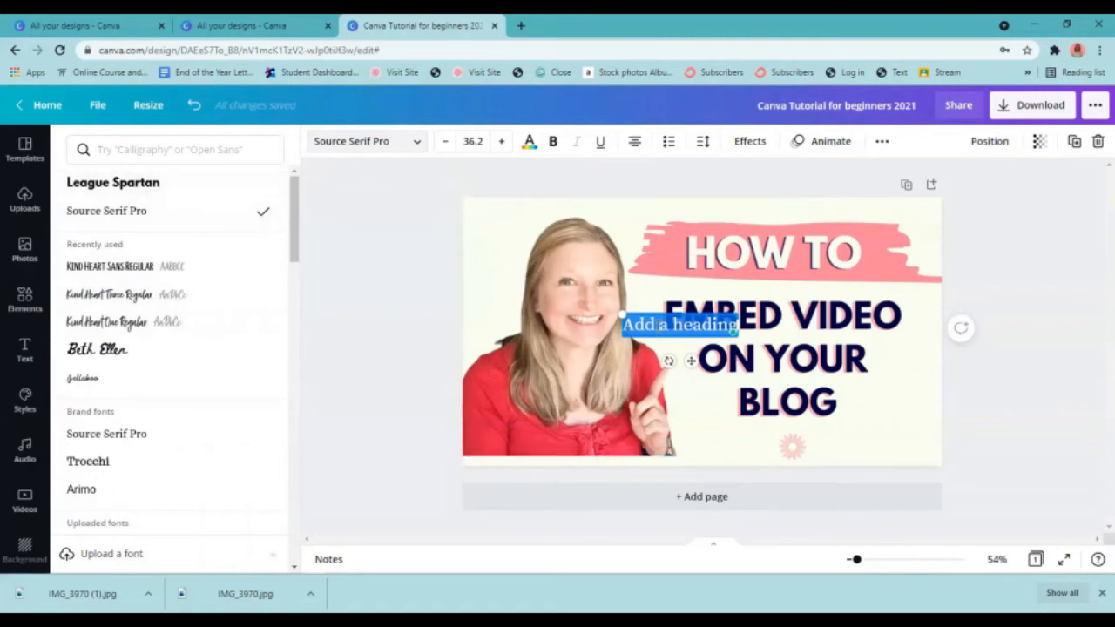
pyautogui.click(1097, 143)
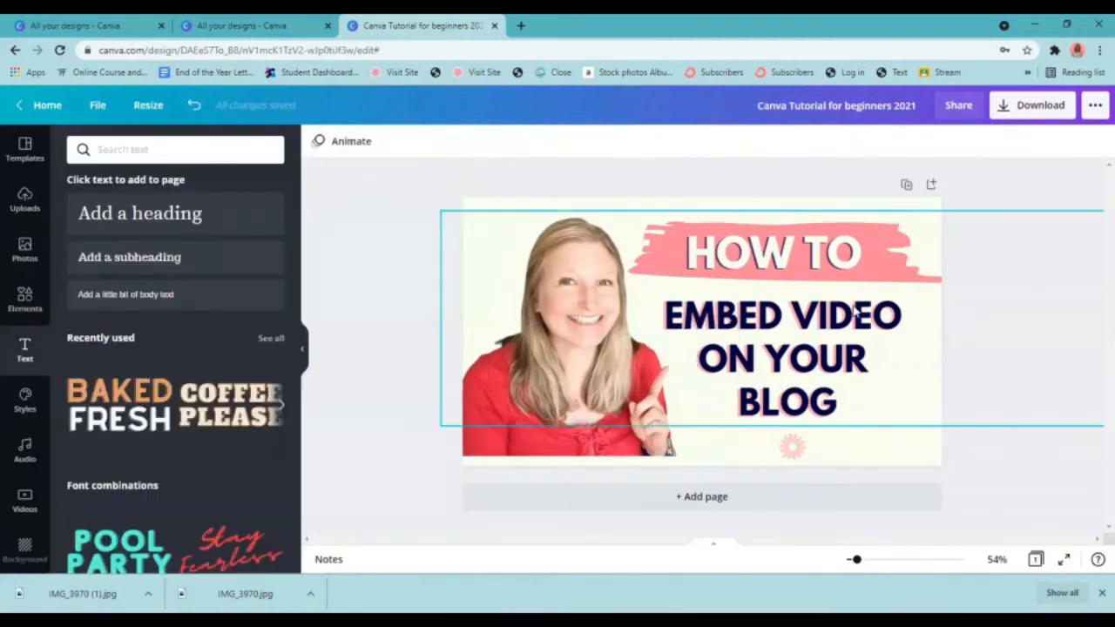
# Nudge the "EMBED VIDEO ON YOUR BLOG" text and try its shadow effect with offset 51, direction 70 and blur 0
pyautogui.click(834, 418)
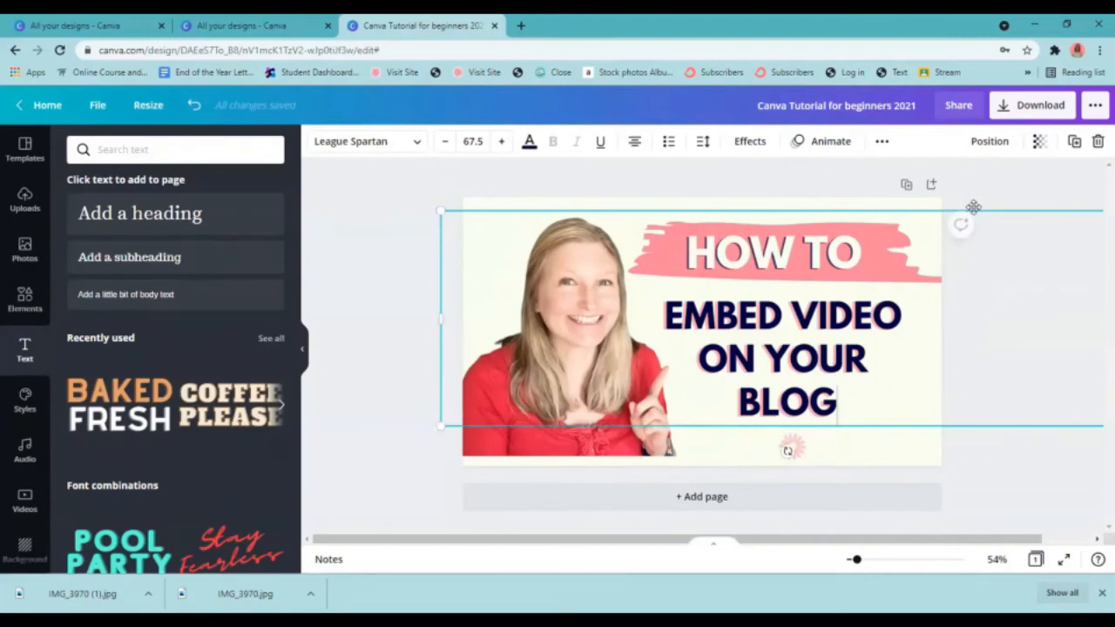
pyautogui.moveTo(1013, 206)
pyautogui.mouseDown()
pyautogui.moveTo(1015, 224)
pyautogui.moveTo(1022, 205)
pyautogui.mouseUp()
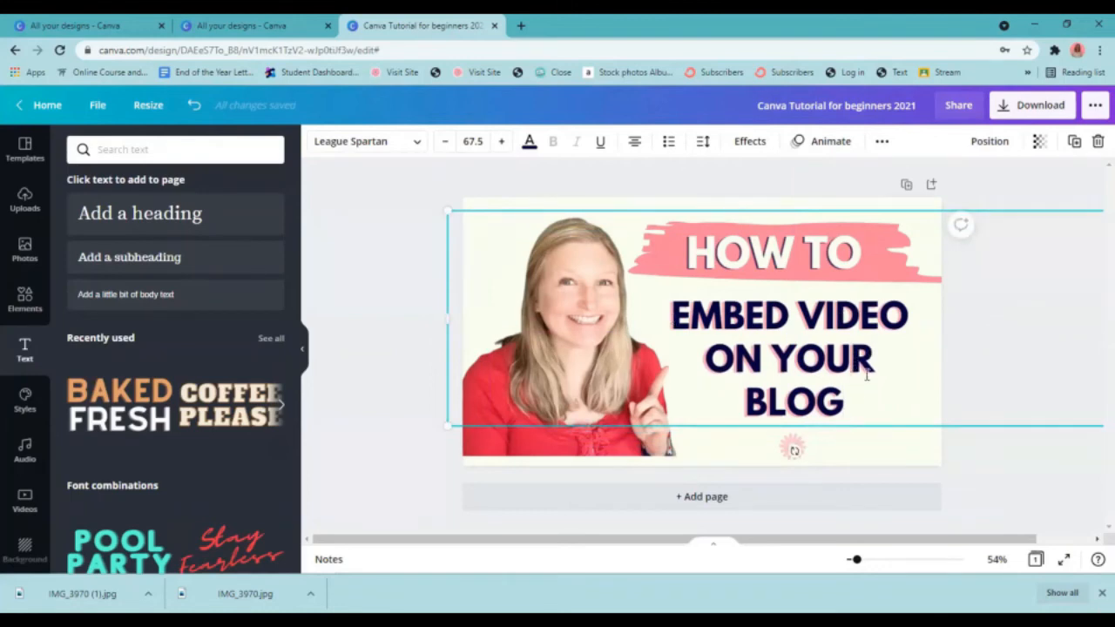
pyautogui.click(750, 142)
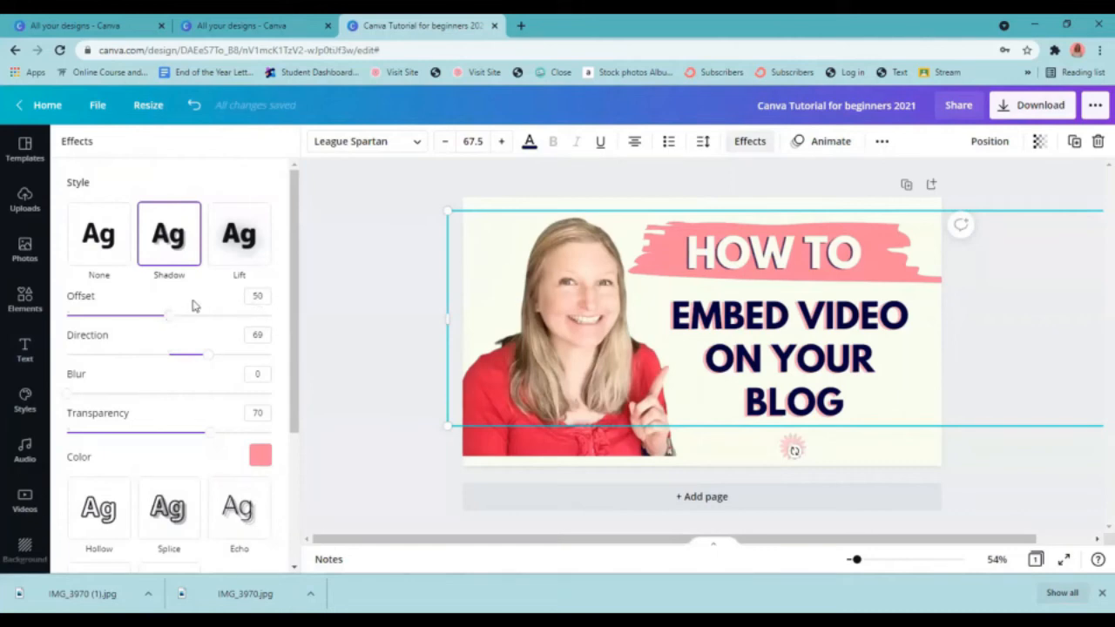
pyautogui.moveTo(170, 323)
pyautogui.mouseDown()
pyautogui.moveTo(26, 309)
pyautogui.moveTo(276, 324)
pyautogui.moveTo(181, 318)
pyautogui.mouseUp()
pyautogui.moveTo(174, 318); pyautogui.dragTo(172, 319)
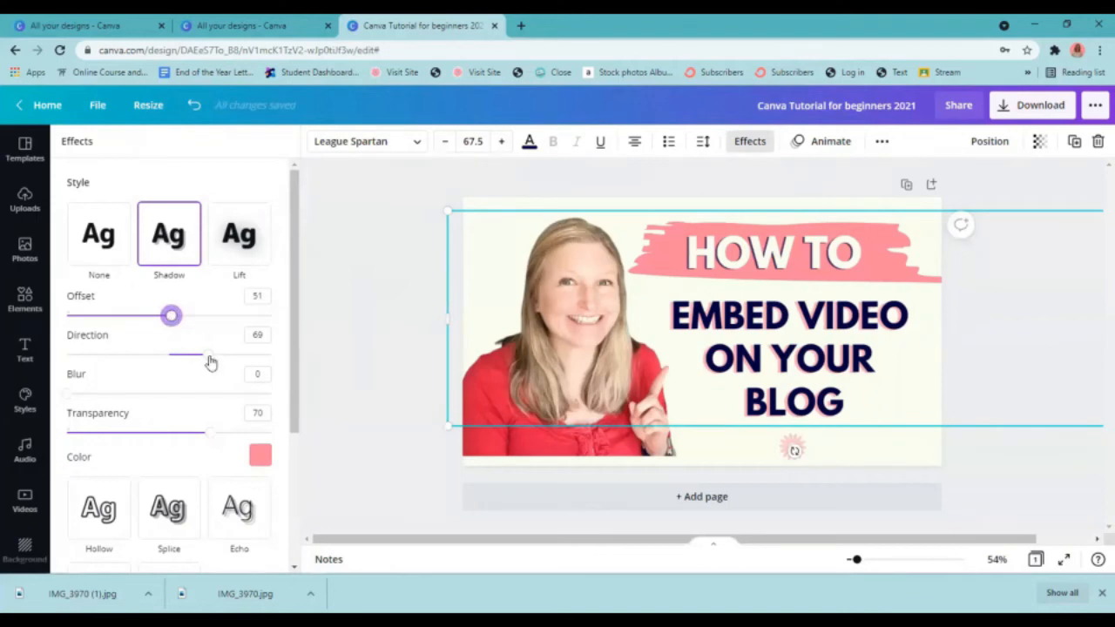
pyautogui.moveTo(210, 359)
pyautogui.mouseDown()
pyautogui.moveTo(265, 353)
pyautogui.moveTo(129, 350)
pyautogui.moveTo(65, 329)
pyautogui.moveTo(139, 354)
pyautogui.moveTo(209, 356)
pyautogui.mouseUp()
pyautogui.moveTo(70, 394); pyautogui.dragTo(12, 393)
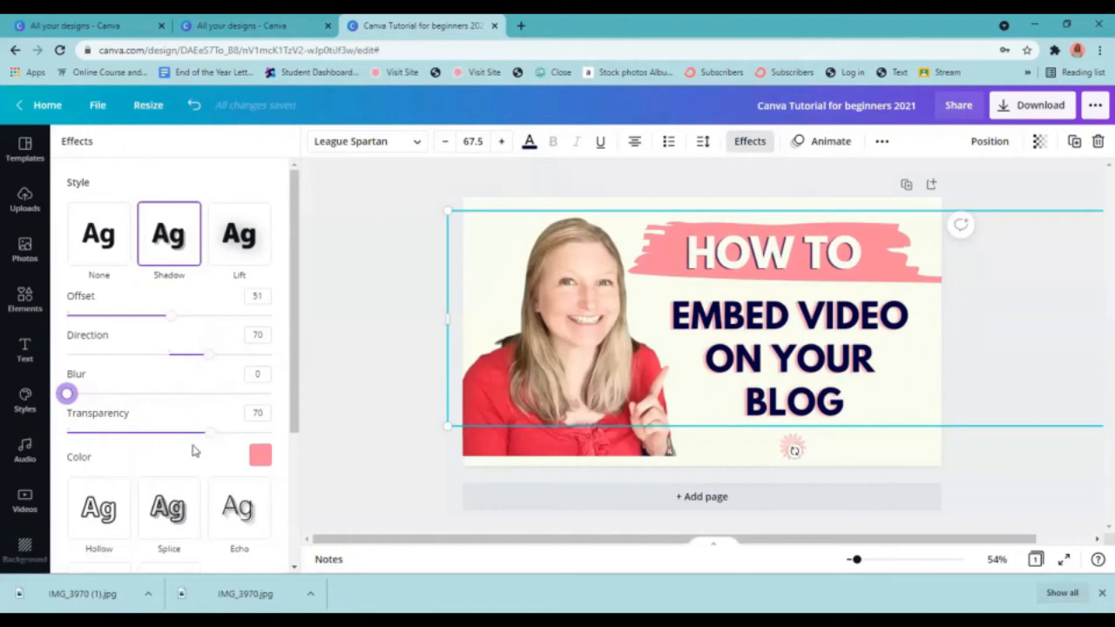
# Try the teal, cream and pink brand colors for the shadow of the "EMBED VIDEO ON YOUR BLOG" text
pyautogui.click(260, 458)
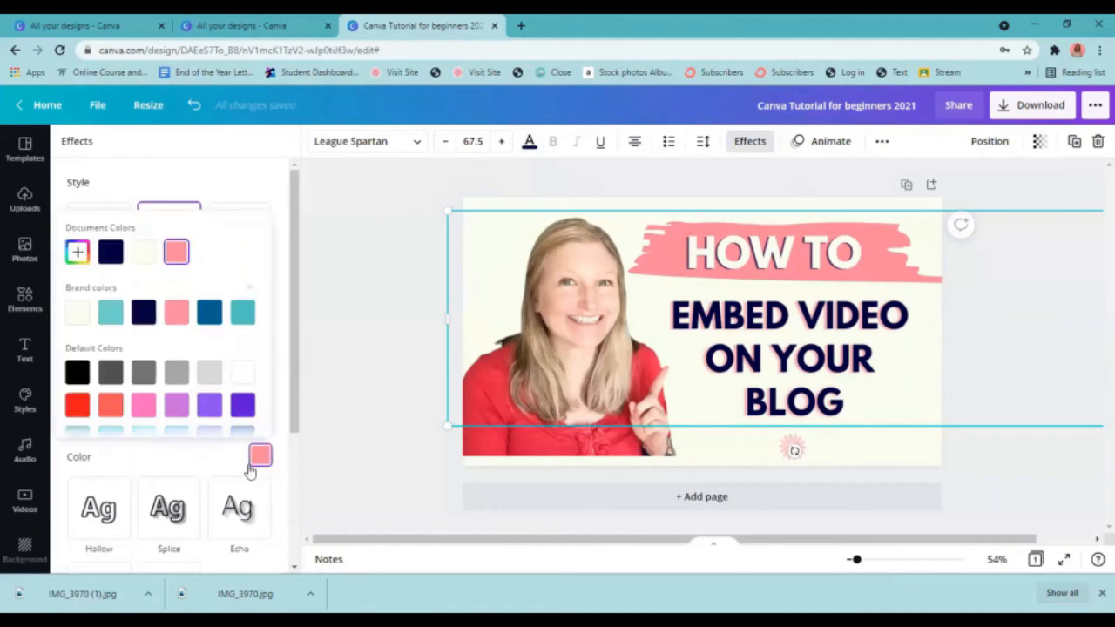
pyautogui.click(239, 317)
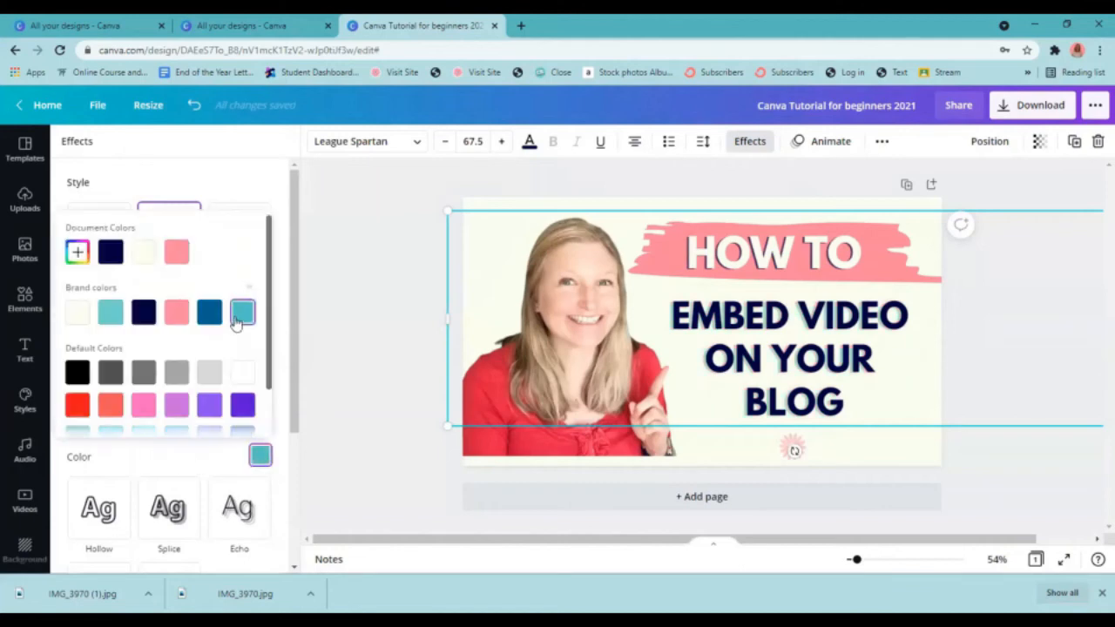
pyautogui.click(78, 312)
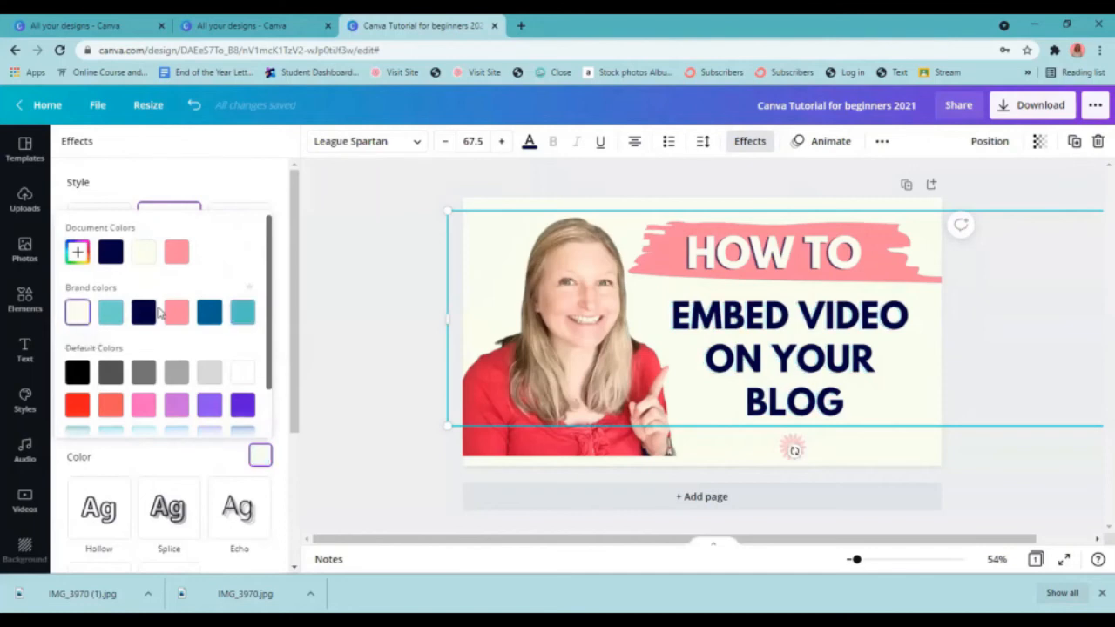
pyautogui.click(176, 312)
pyautogui.click(973, 508)
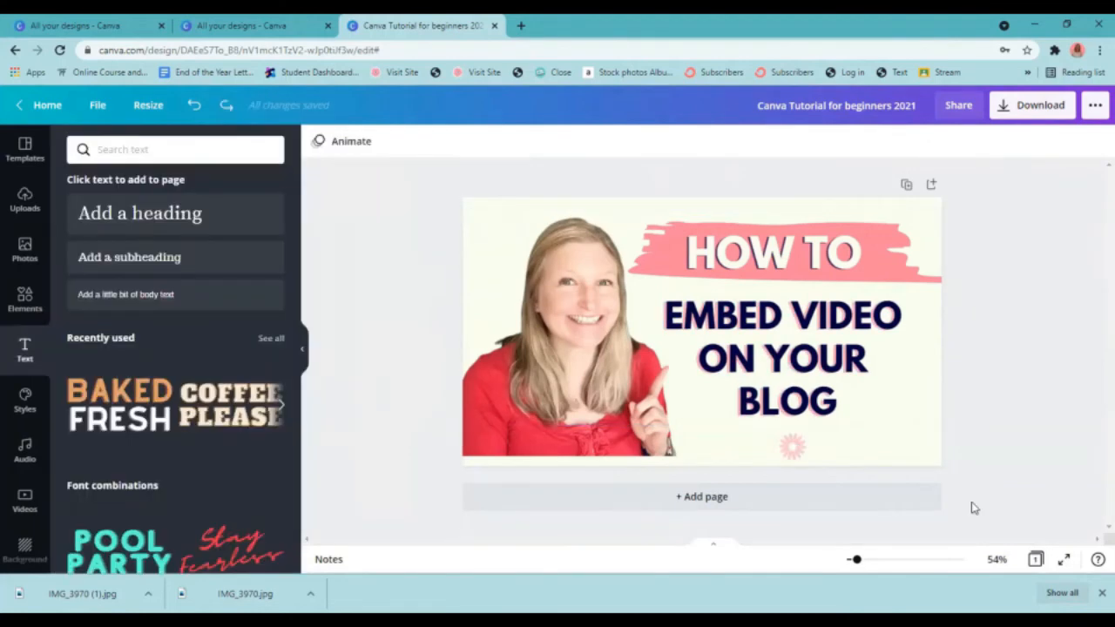
# Move the lower title text out of the way and replace "HOW TO" with "CANVA" on the brush stroke
pyautogui.click(834, 403)
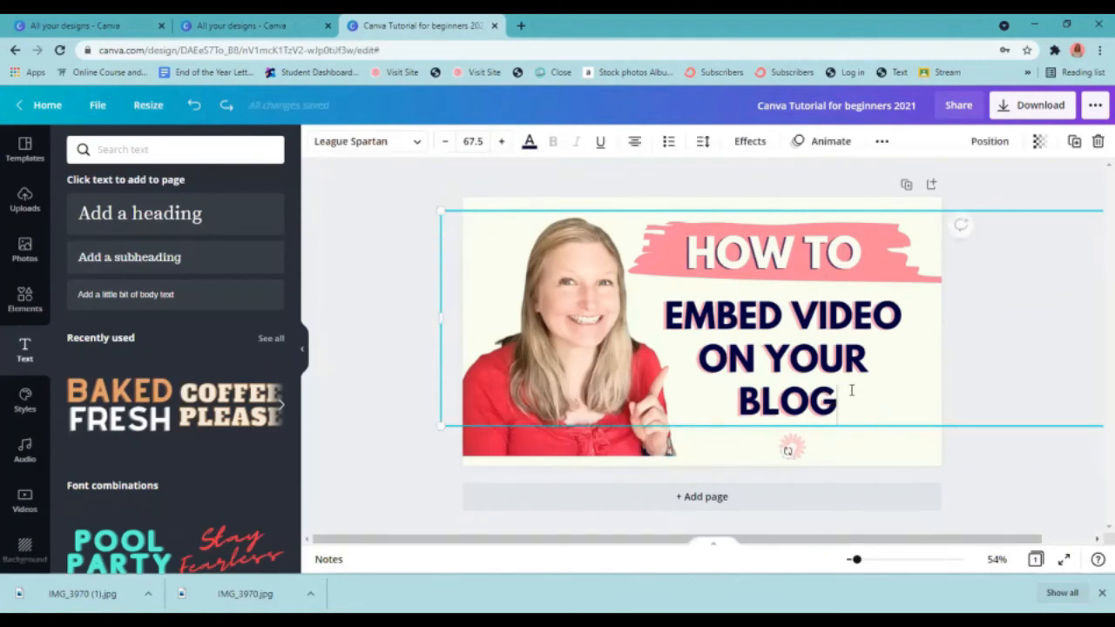
pyautogui.moveTo(866, 208); pyautogui.dragTo(873, 291)
pyautogui.doubleClick(847, 250)
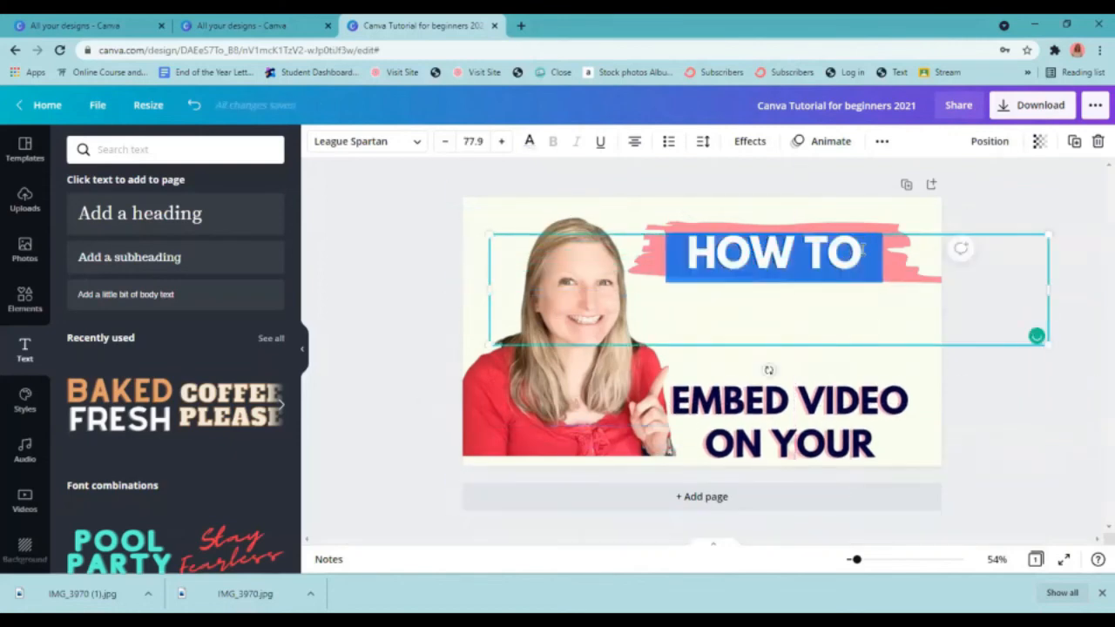
pyautogui.press('BackSpace')
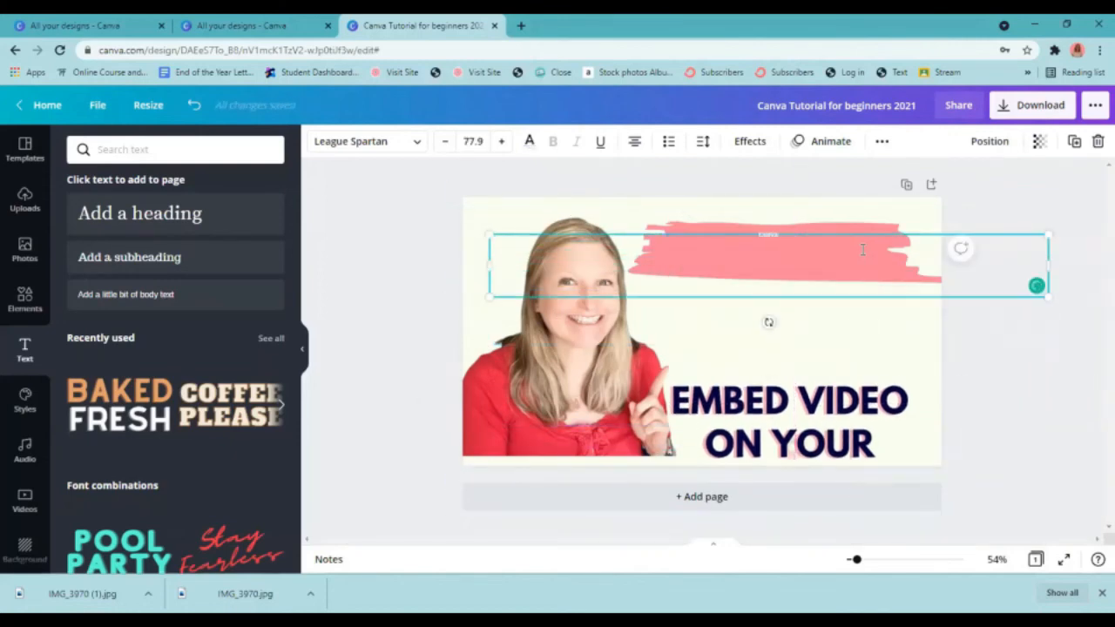
pyautogui.click(188, 106)
pyautogui.moveTo(858, 255); pyautogui.dragTo(682, 257)
pyautogui.write('CANVA')
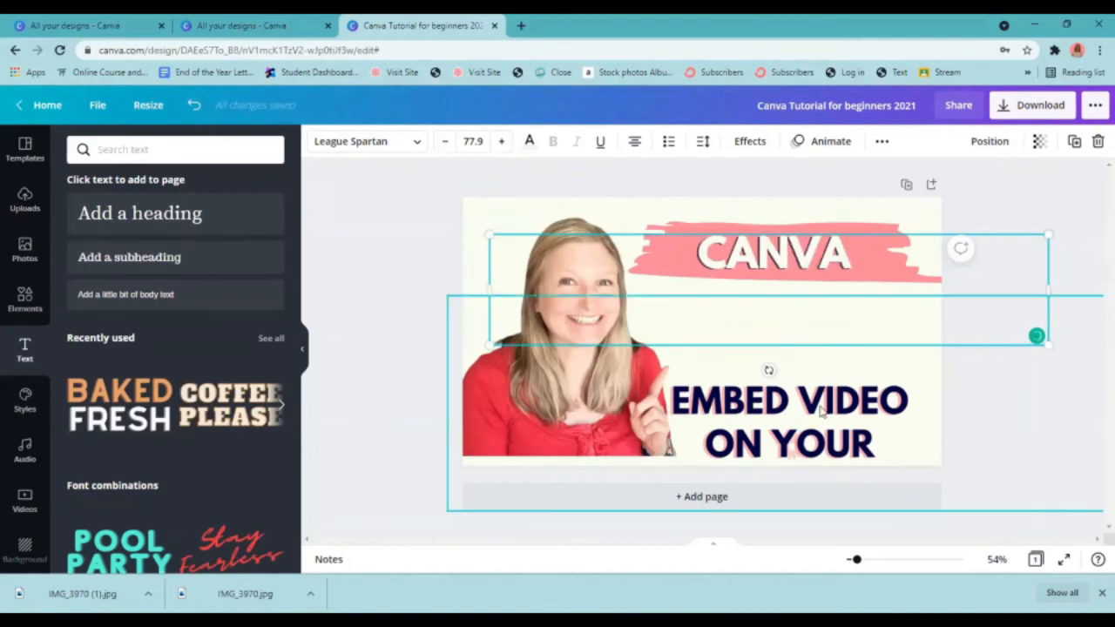
# Replace the lower title with "TUTORIAL" and "2021" on two lines, enlarged to size 85.9 and placed beneath "CANVA"
pyautogui.moveTo(822, 418); pyautogui.dragTo(821, 333)
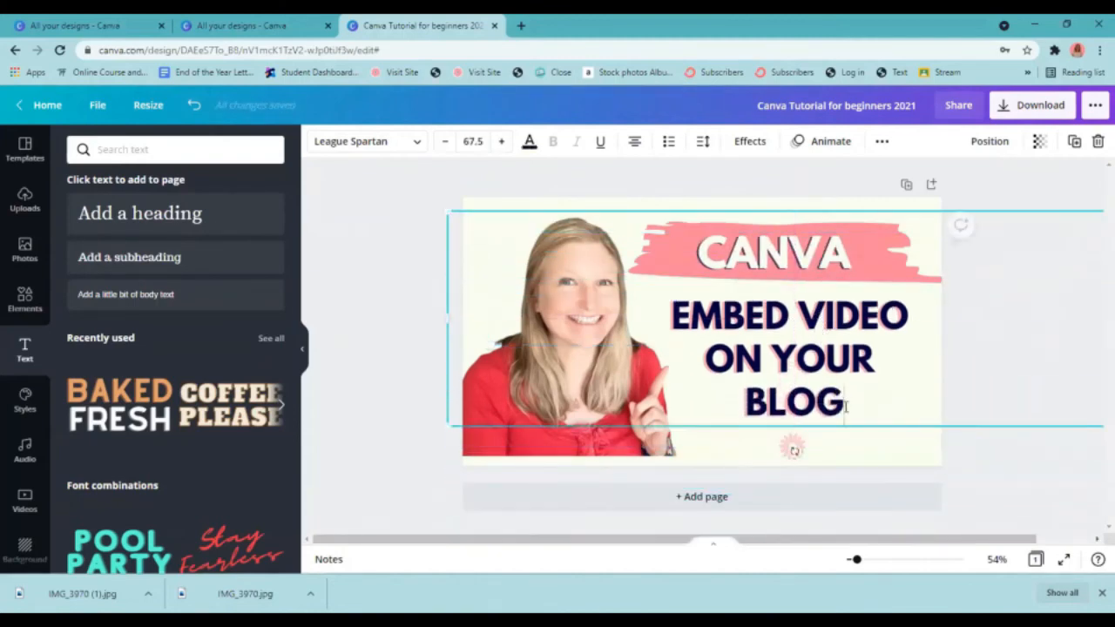
pyautogui.moveTo(838, 394); pyautogui.dragTo(671, 313)
pyautogui.write('TUTORIAL')
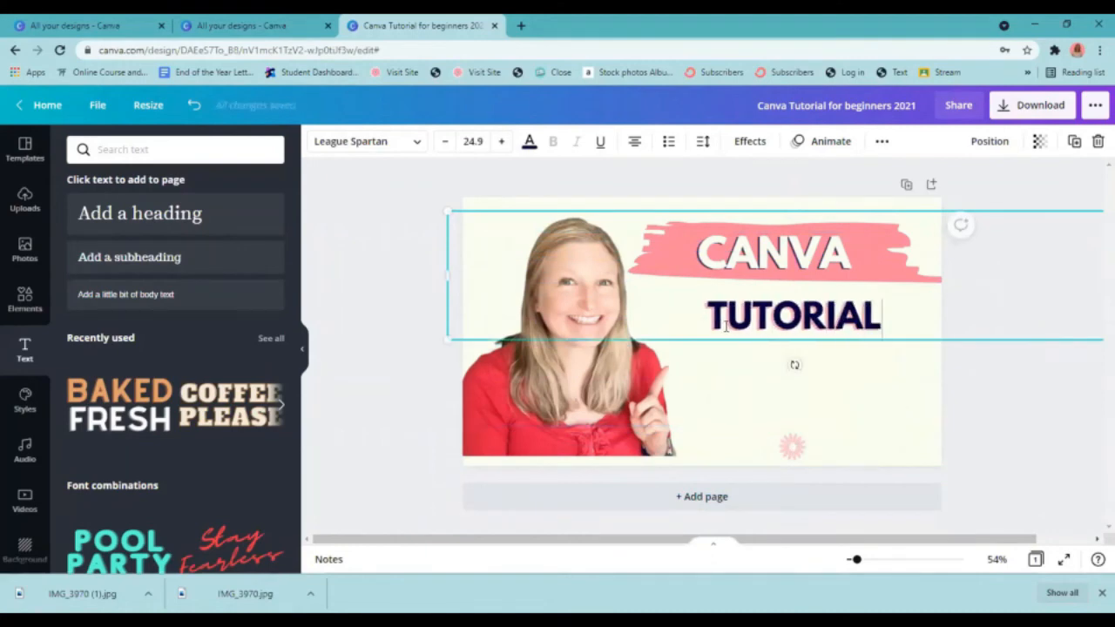
pyautogui.press('Return')
pyautogui.write('2021')
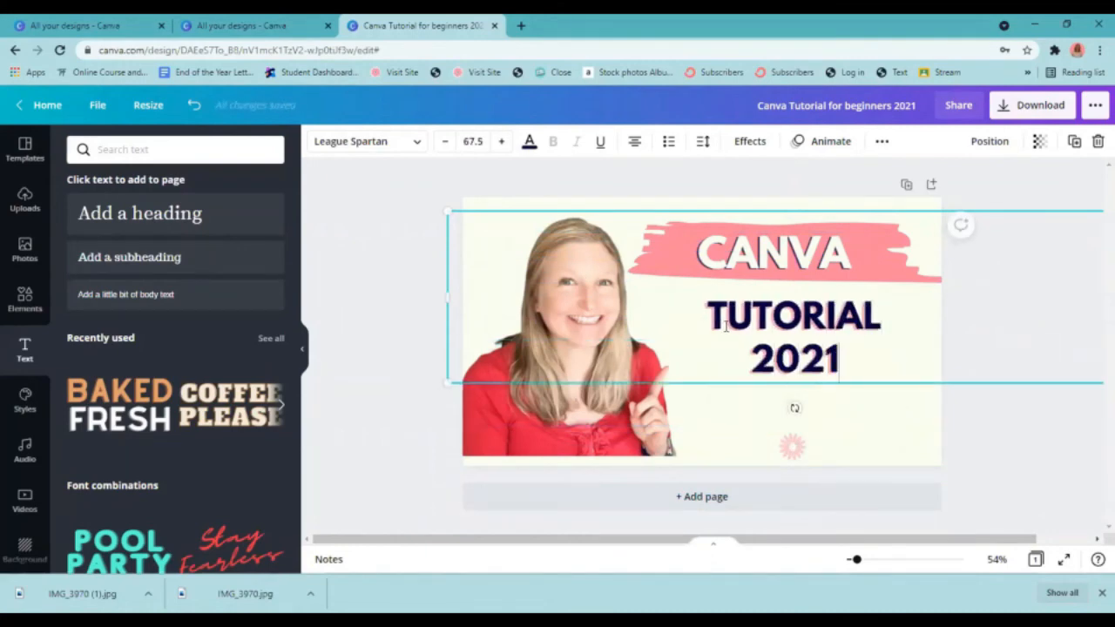
pyautogui.moveTo(447, 381); pyautogui.dragTo(279, 465)
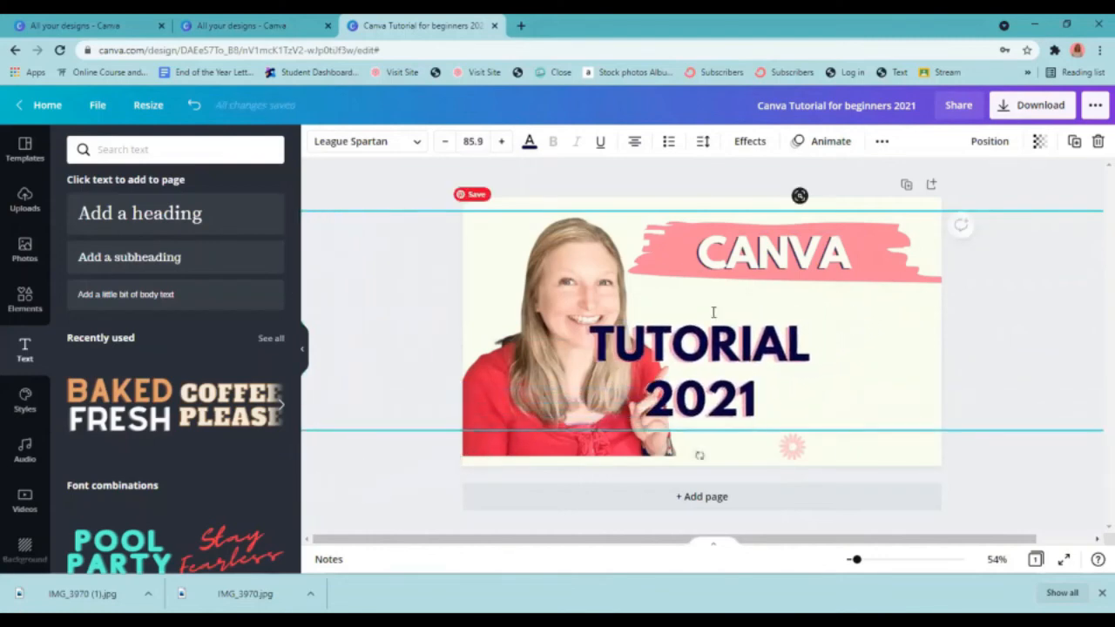
pyautogui.moveTo(660, 210); pyautogui.dragTo(746, 181)
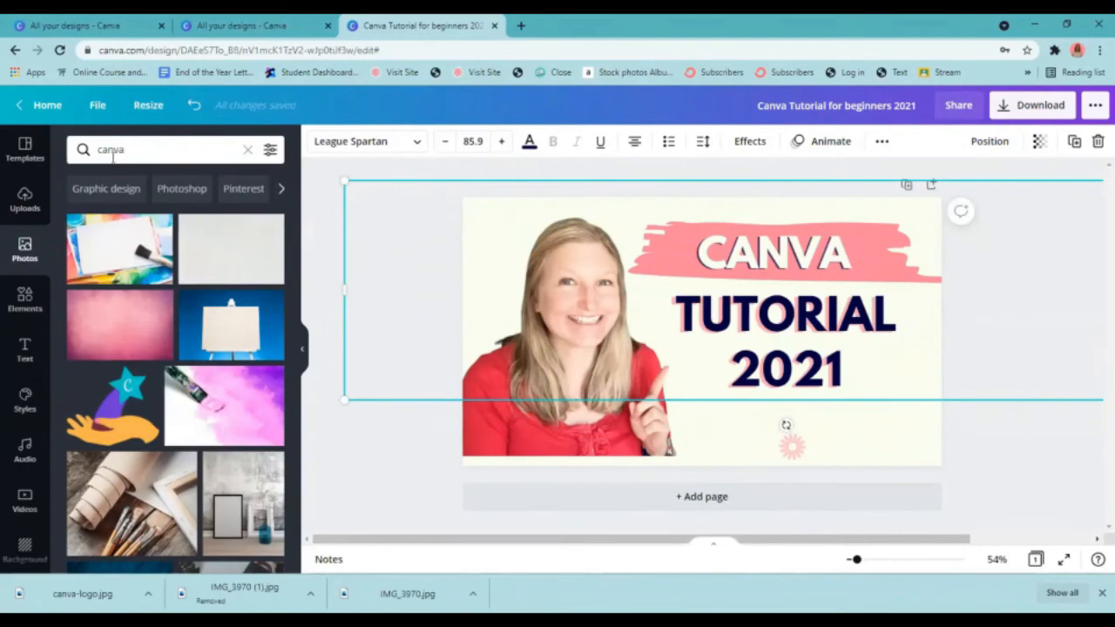
# Upload the canva-logo image from the Downloads folder
pyautogui.click(25, 202)
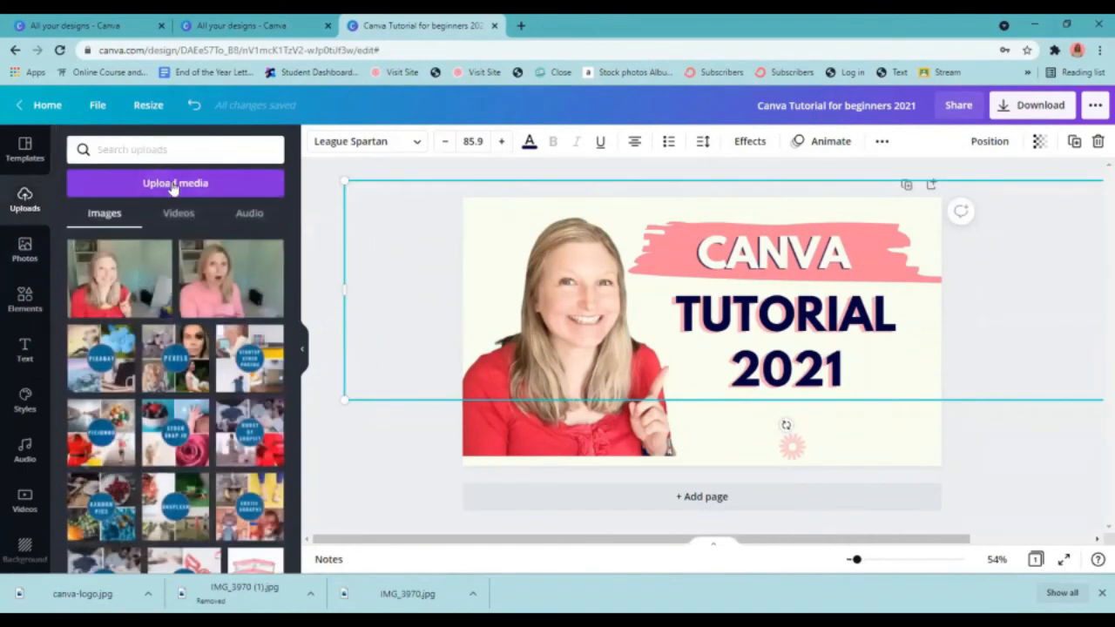
pyautogui.click(172, 184)
pyautogui.click(93, 227)
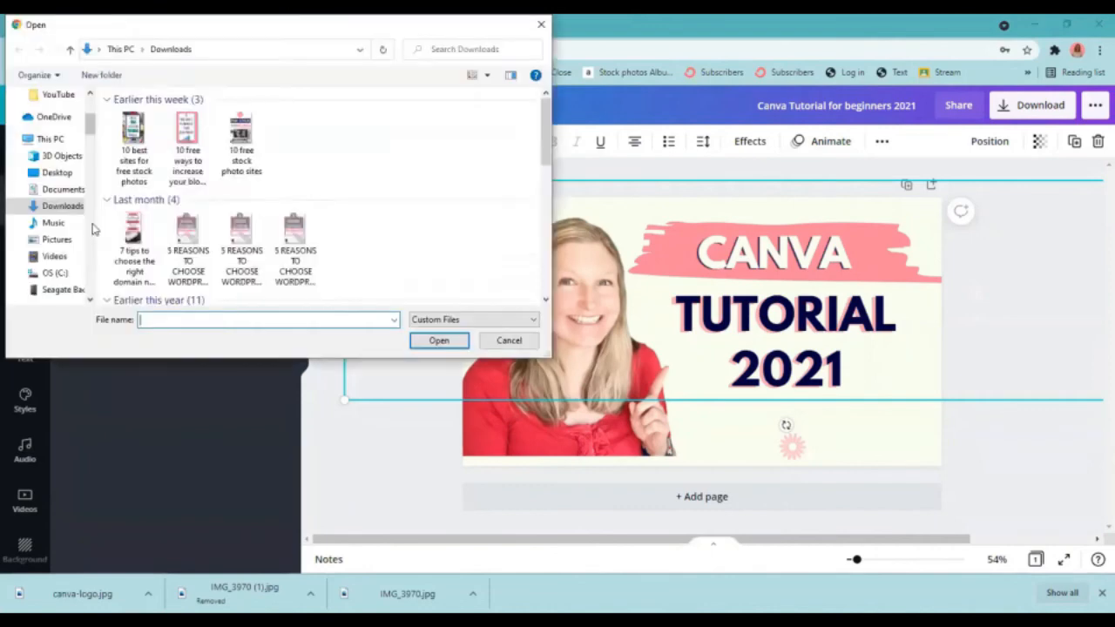
pyautogui.click(133, 132)
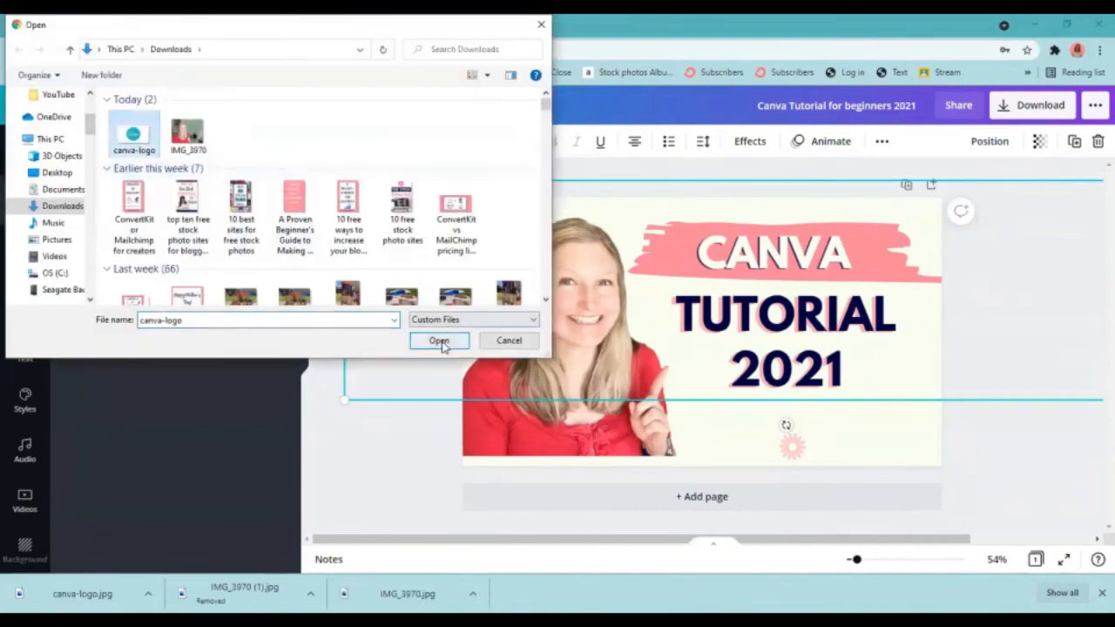
pyautogui.click(439, 342)
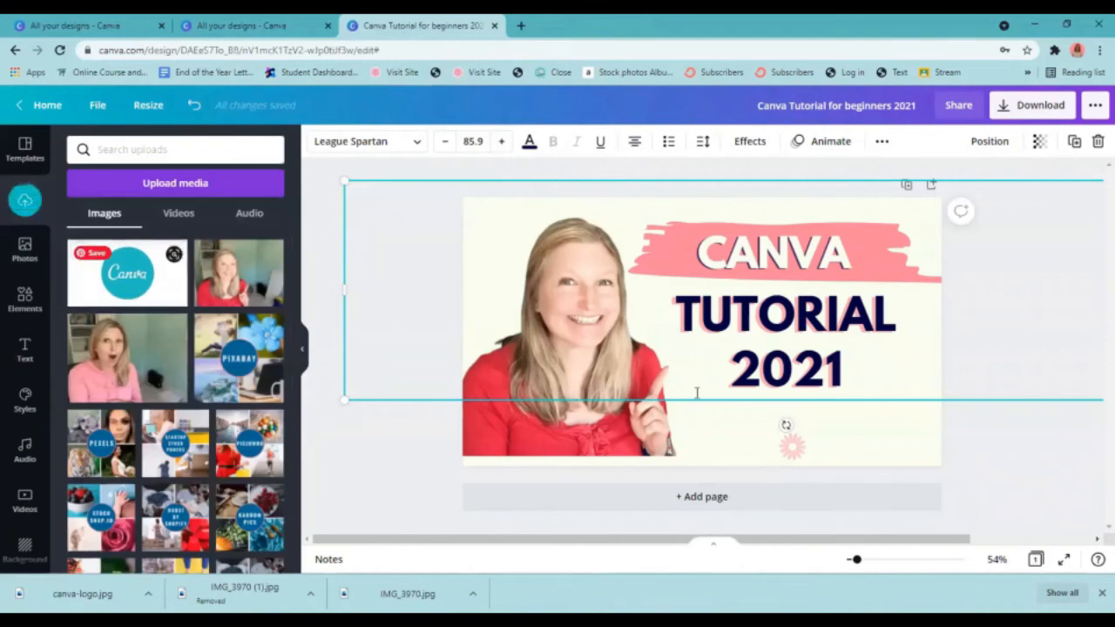
# Delete the pink flower below the title and add the uploaded Canva logo to the page
pyautogui.click(806, 470)
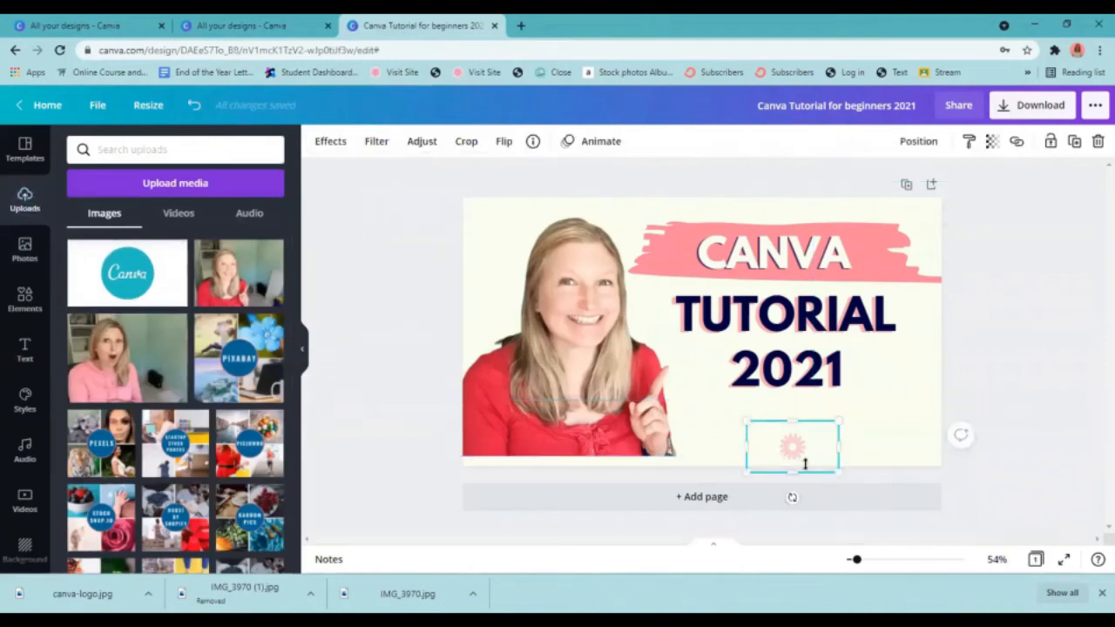
pyautogui.click(1097, 142)
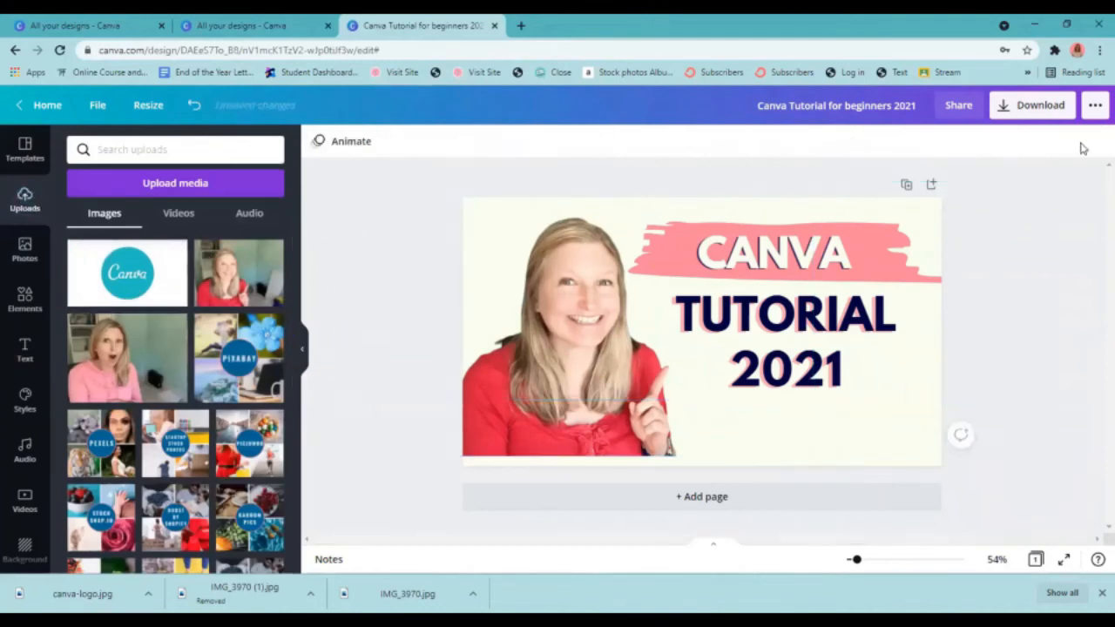
pyautogui.click(131, 270)
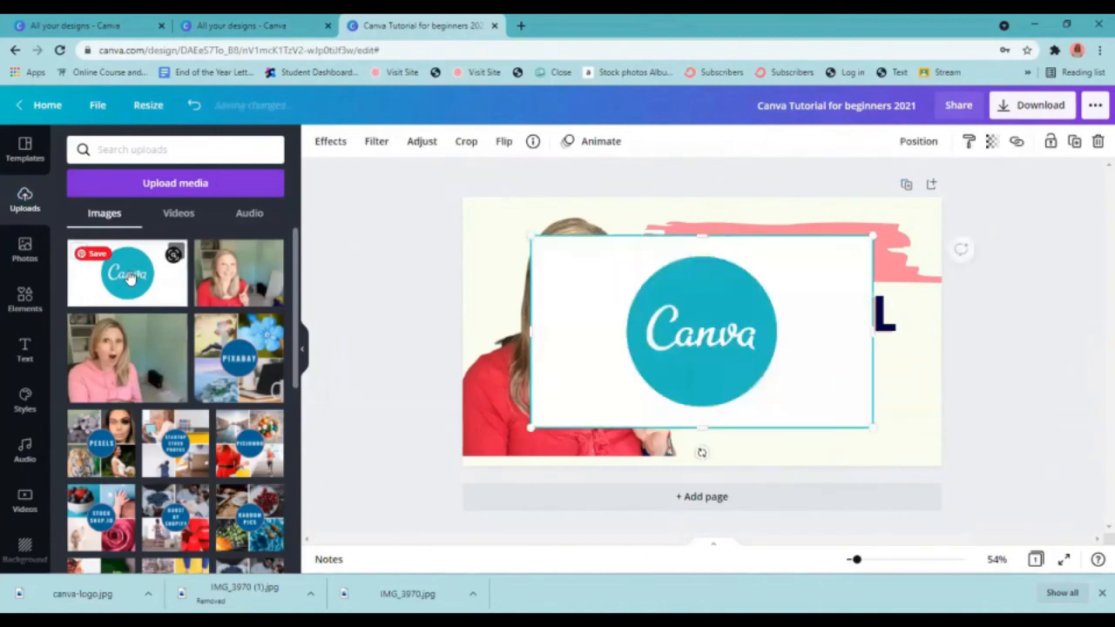
# Crop the Canva logo image closely around its teal circle
pyautogui.click(466, 142)
pyautogui.moveTo(532, 237); pyautogui.dragTo(615, 253)
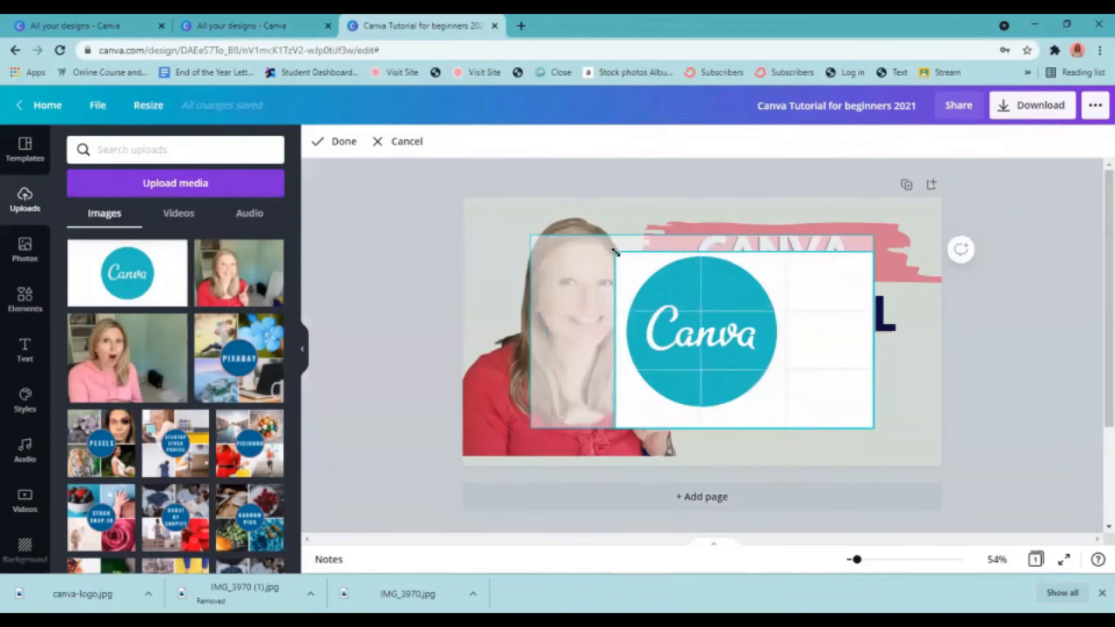
pyautogui.moveTo(870, 246); pyautogui.dragTo(778, 255)
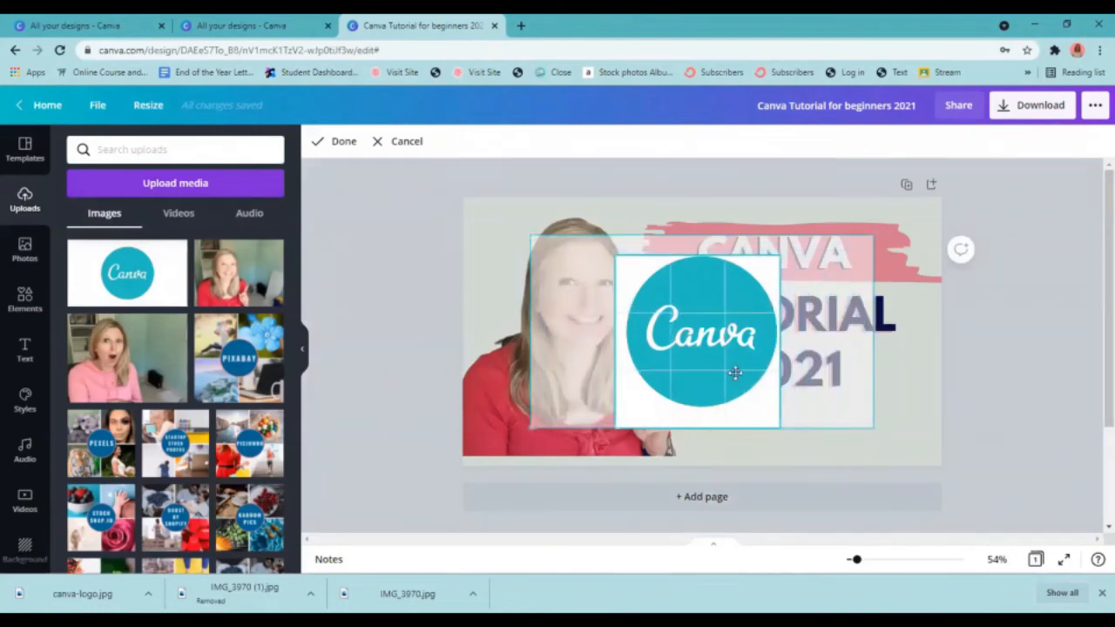
pyautogui.moveTo(614, 427); pyautogui.dragTo(612, 409)
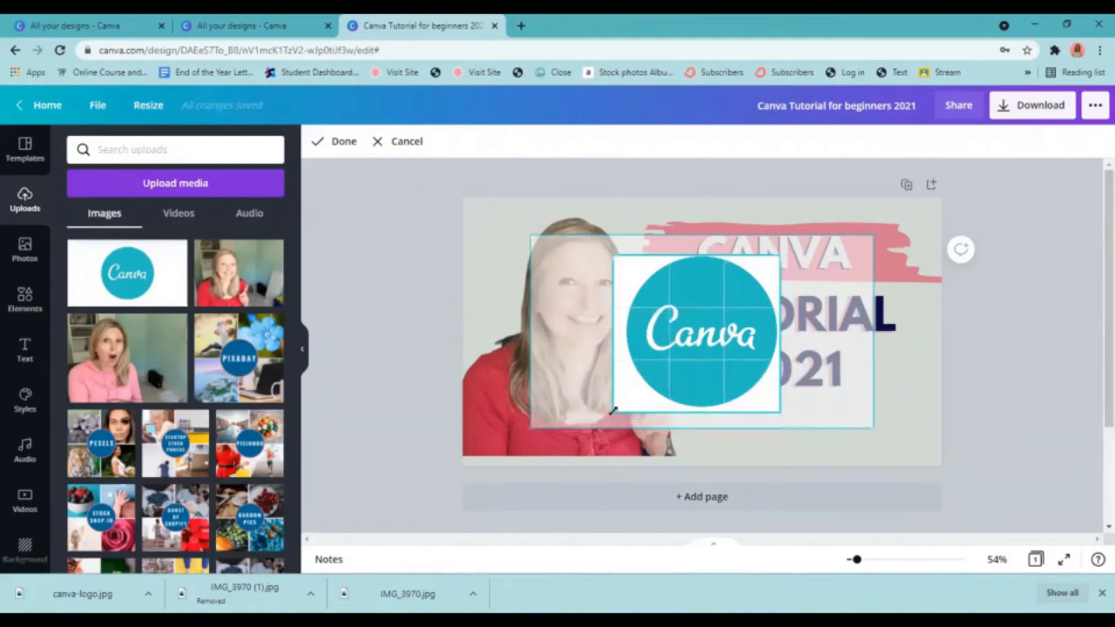
pyautogui.click(342, 141)
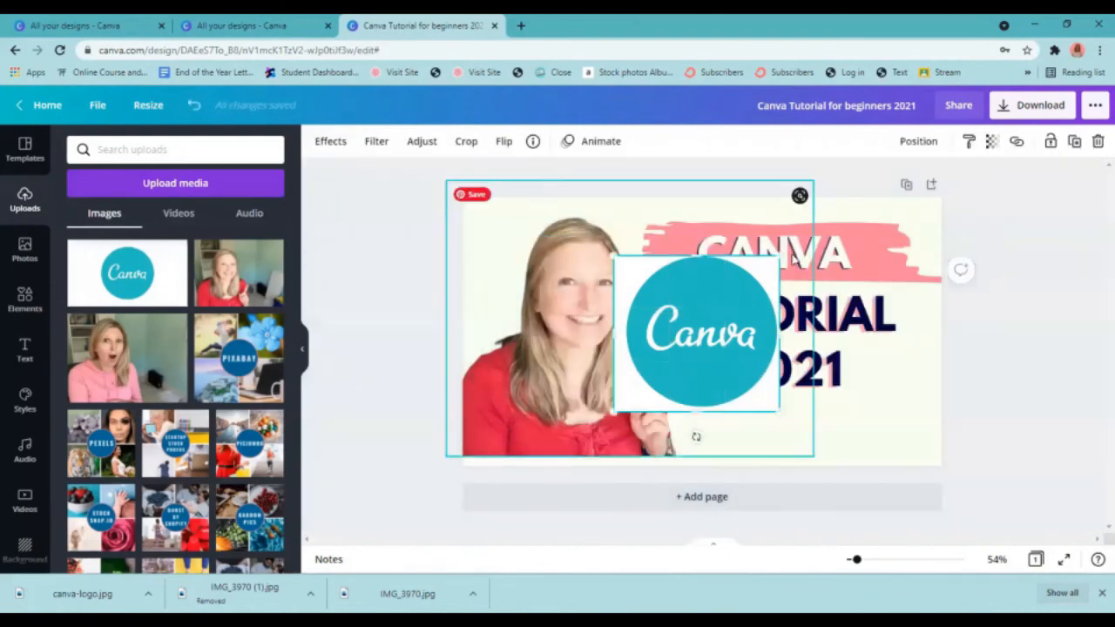
# Shrink the cropped Canva logo and place it, slightly tilted, in the page's lower-right corner beside "2021"
pyautogui.moveTo(779, 256); pyautogui.dragTo(700, 333)
pyautogui.moveTo(680, 376); pyautogui.dragTo(901, 425)
pyautogui.moveTo(918, 382); pyautogui.dragTo(896, 399)
pyautogui.moveTo(862, 433); pyautogui.dragTo(834, 442)
pyautogui.moveTo(882, 472); pyautogui.dragTo(872, 468)
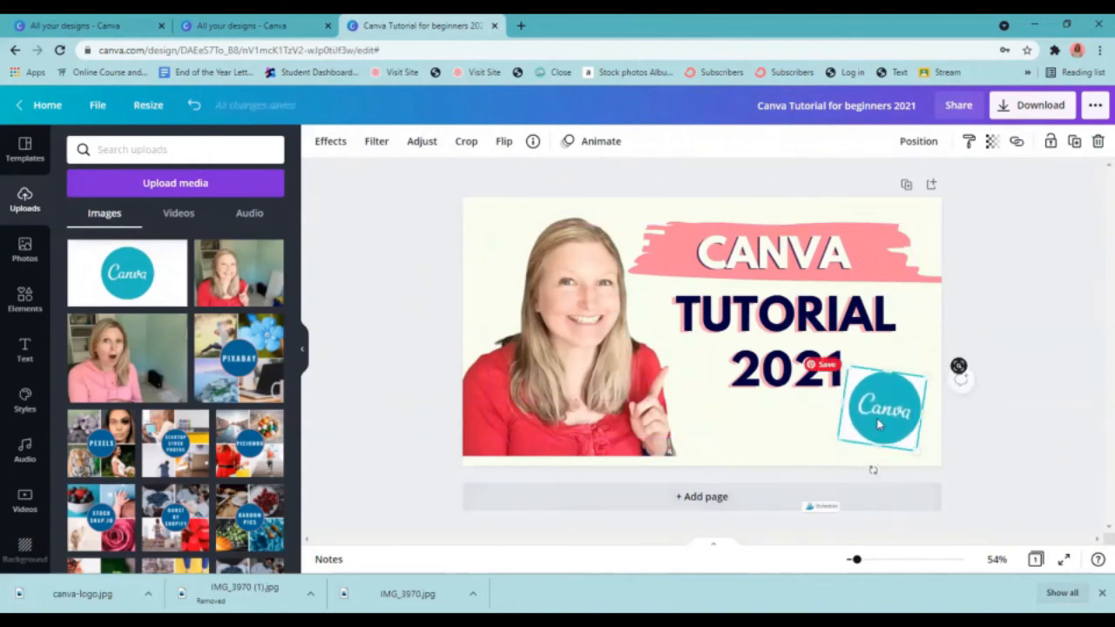
pyautogui.click(1030, 419)
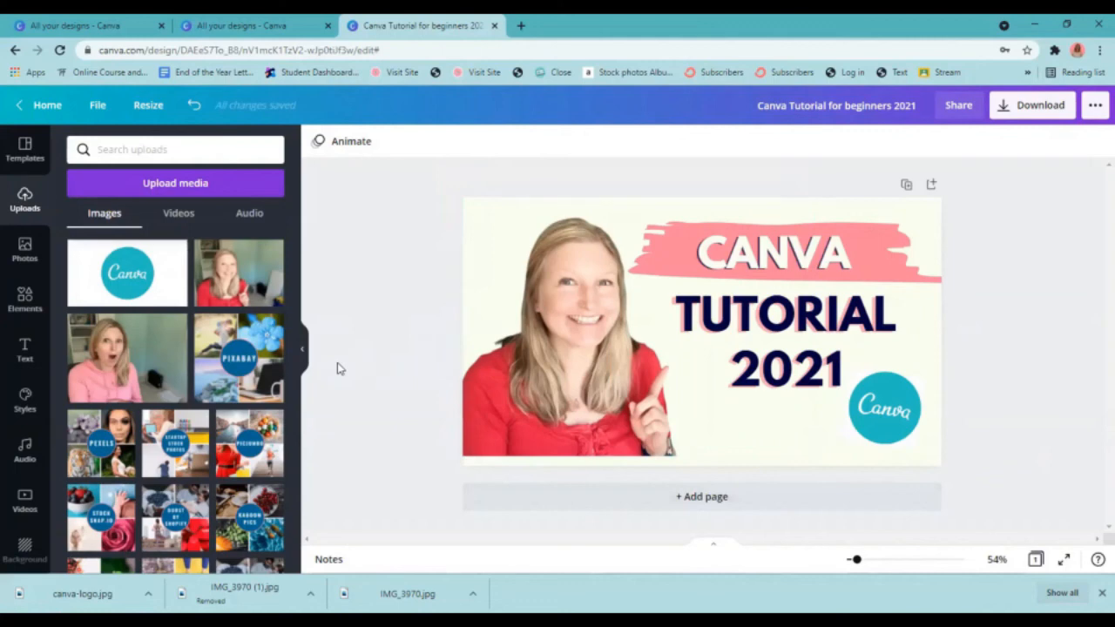
# Create a resized copy of the thumbnail design in the Facebook Post format
pyautogui.click(145, 111)
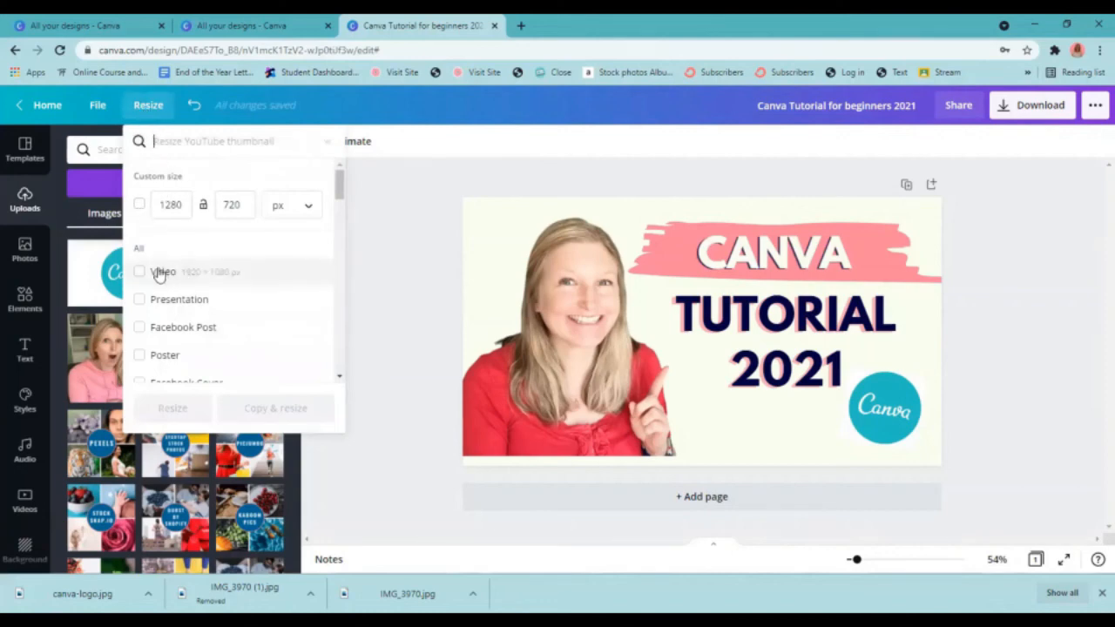
pyautogui.click(140, 330)
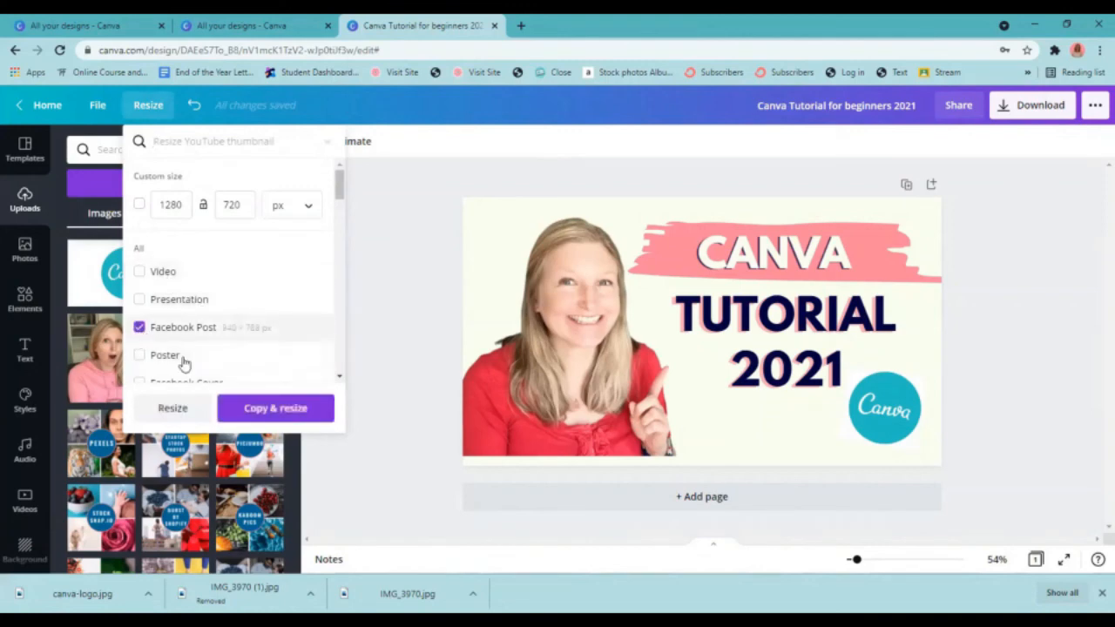
pyautogui.click(273, 409)
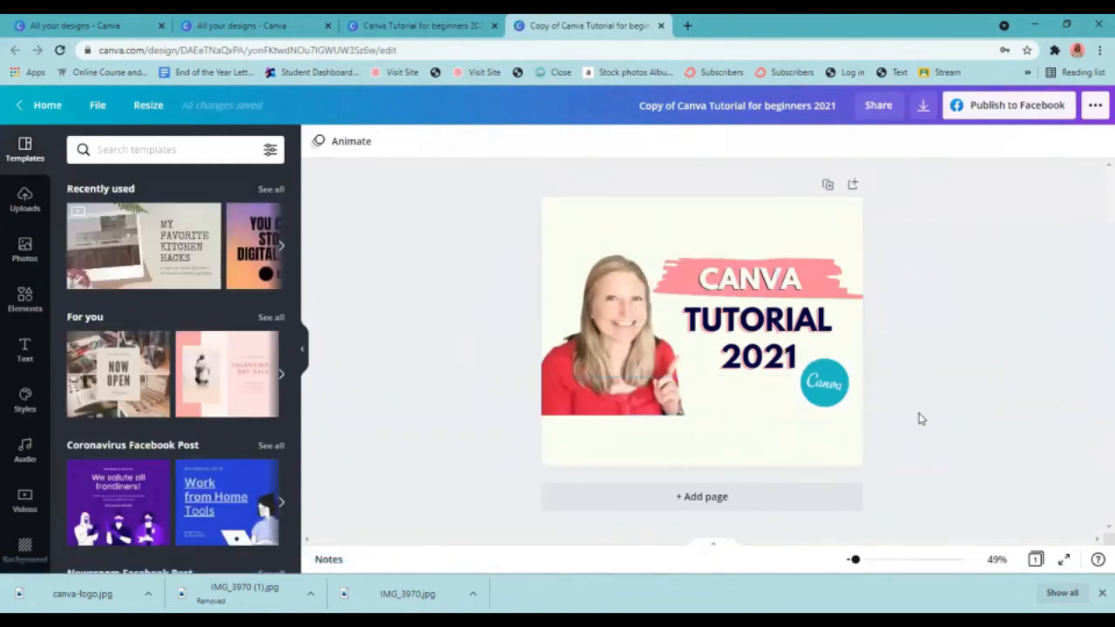
# Select all elements on the Facebook post copy, scale them down slightly, and group them
pyautogui.moveTo(917, 412); pyautogui.dragTo(514, 249)
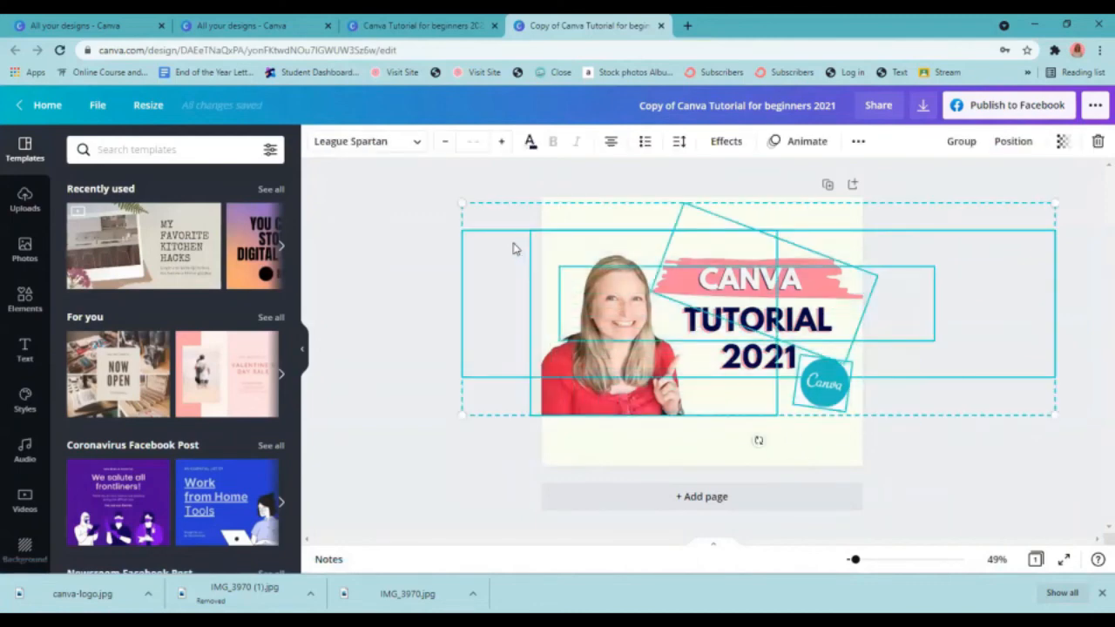
pyautogui.moveTo(441, 184); pyautogui.dragTo(489, 209)
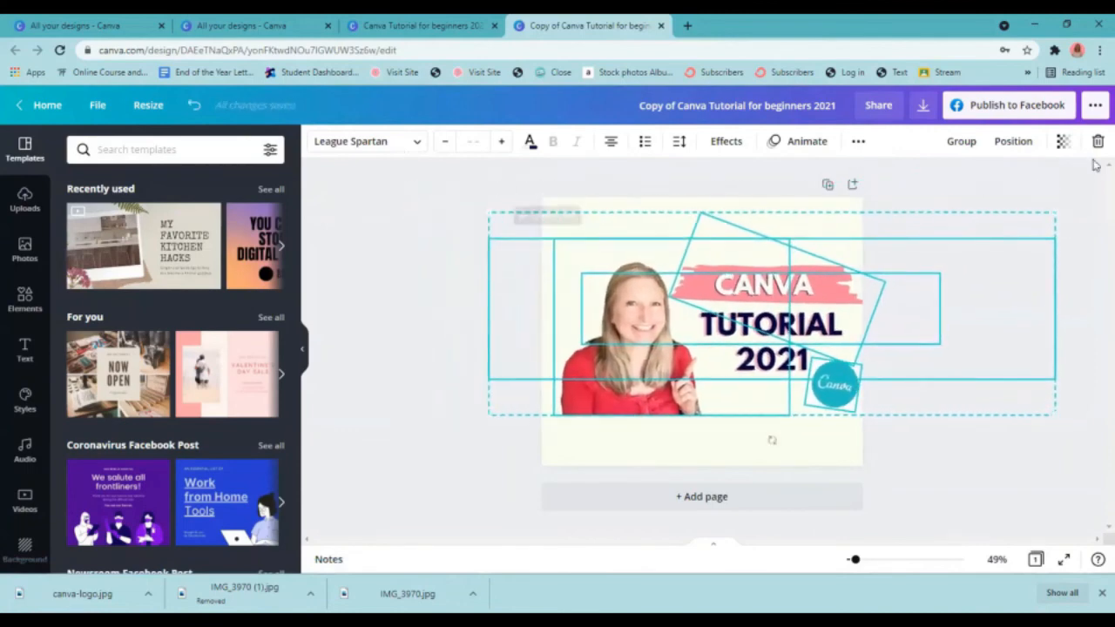
pyautogui.click(963, 142)
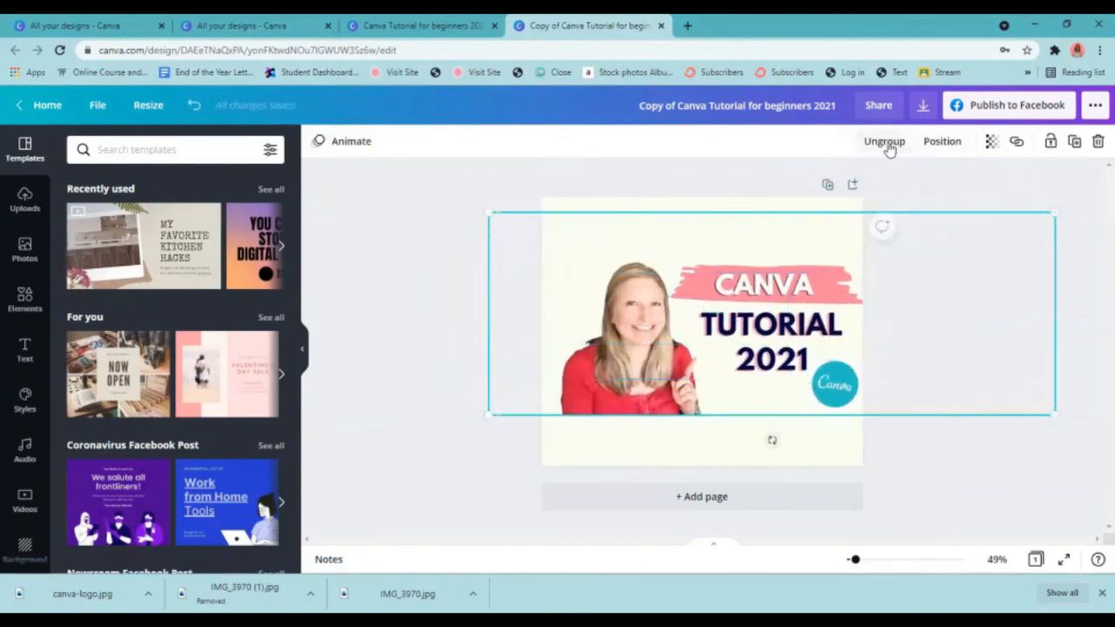
# Enlarge the group, position it so the photo, title and logo span the page width, and ungroup it
pyautogui.moveTo(486, 209); pyautogui.dragTo(340, 154)
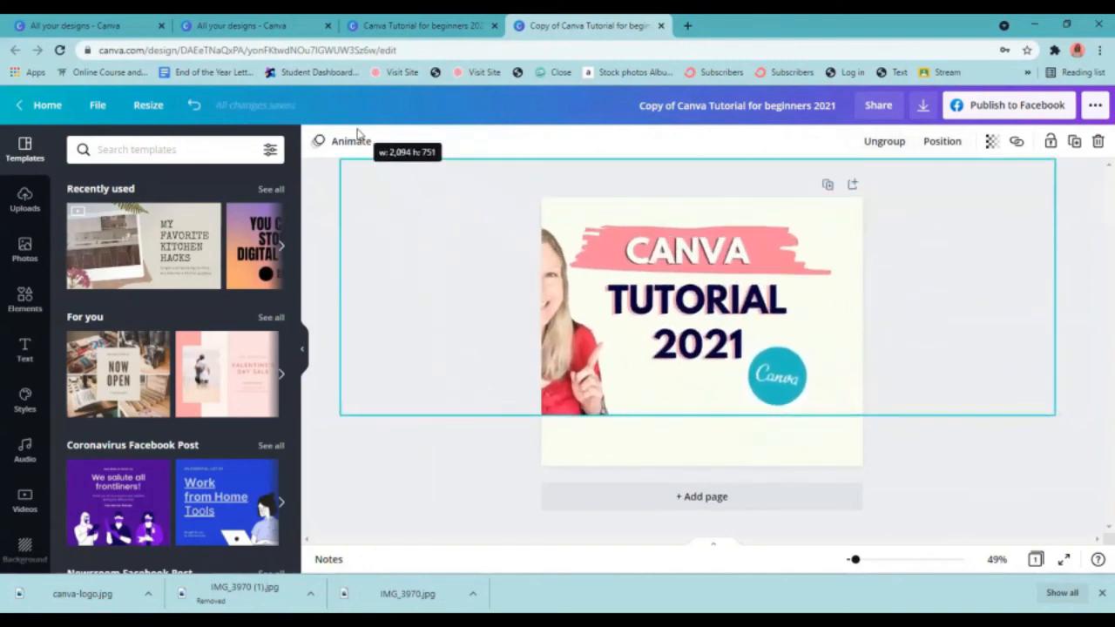
pyautogui.click(793, 365)
pyautogui.moveTo(792, 366); pyautogui.dragTo(787, 370)
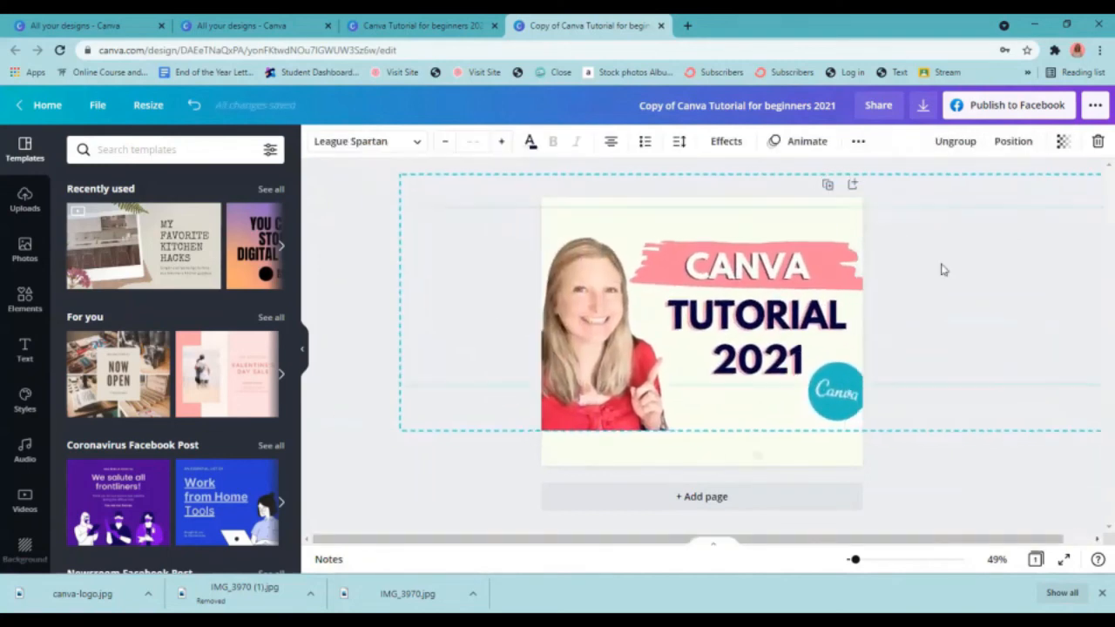
pyautogui.moveTo(763, 288)
pyautogui.mouseDown()
pyautogui.moveTo(762, 251)
pyautogui.moveTo(747, 286)
pyautogui.moveTo(757, 267)
pyautogui.mouseUp()
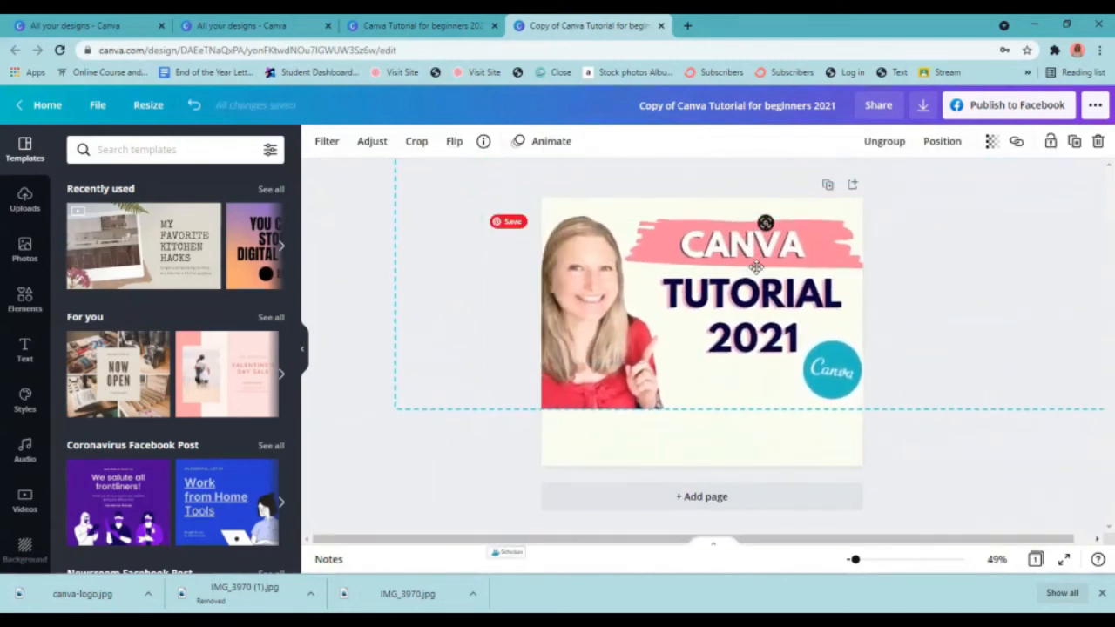
pyautogui.click(884, 141)
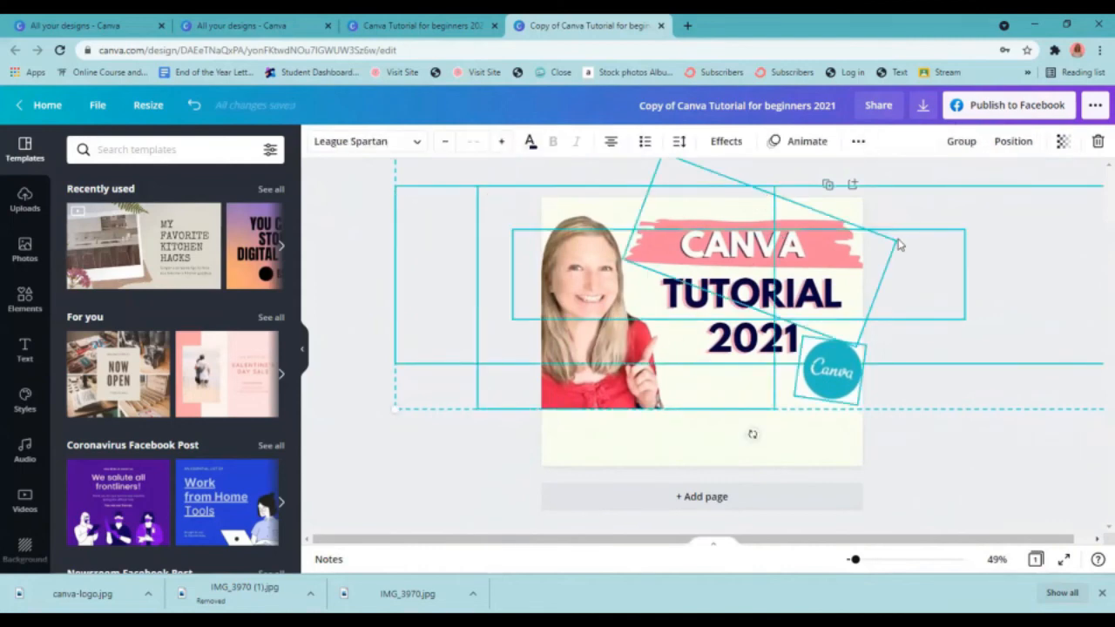
pyautogui.click(483, 378)
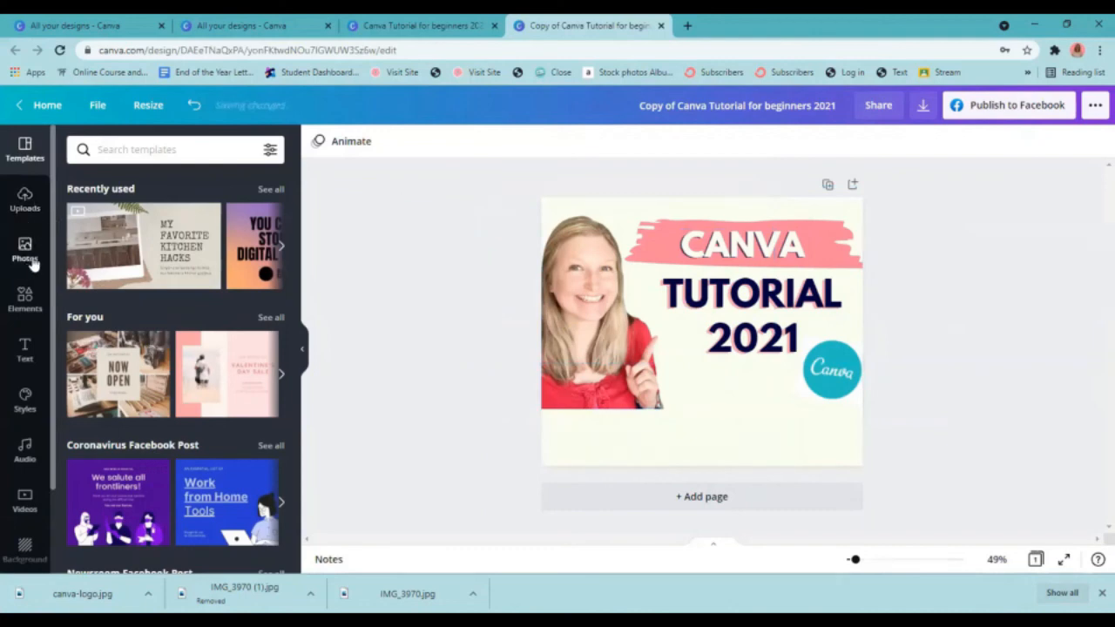
pyautogui.click(13, 206)
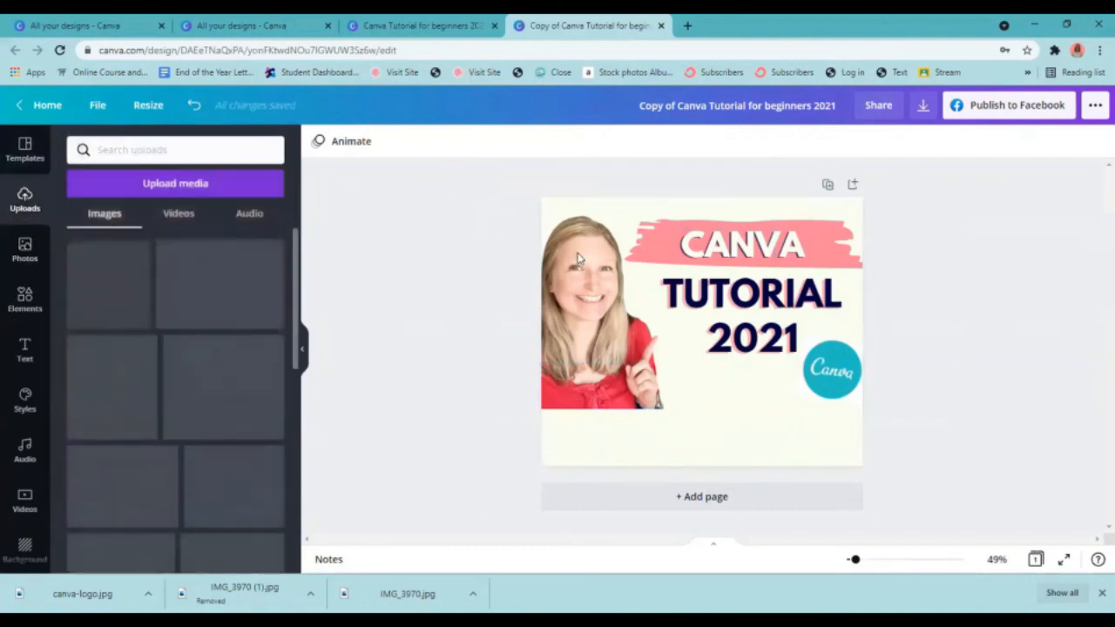
pyautogui.click(574, 253)
pyautogui.click(539, 200)
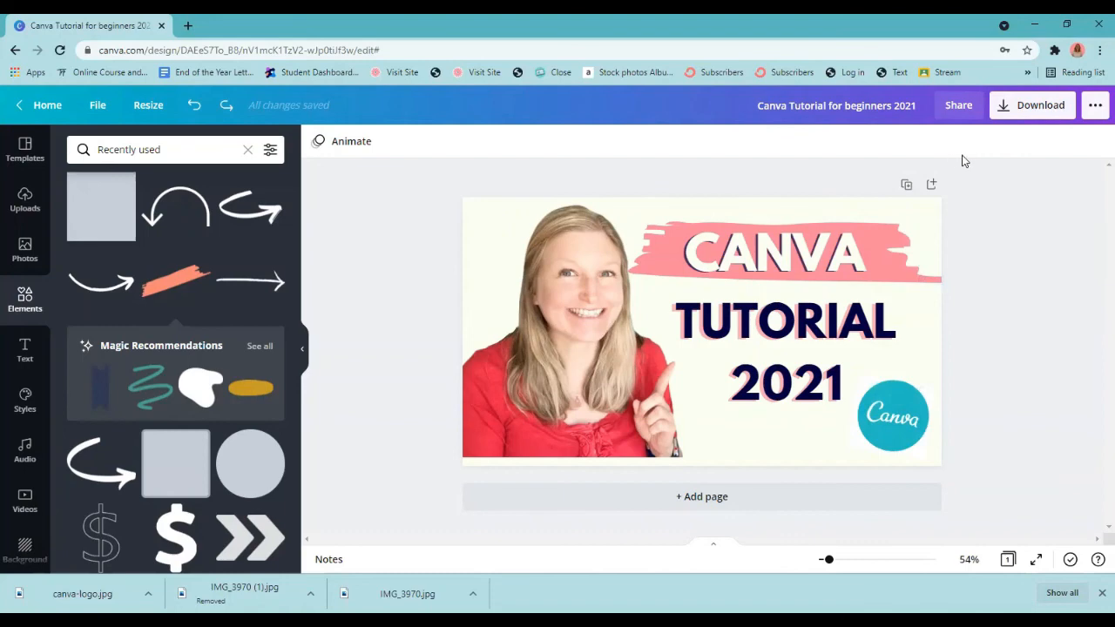
# Review the available download file types and download the YouTube thumbnail as a PNG at size 1, 1280 × 720 px
pyautogui.click(1041, 113)
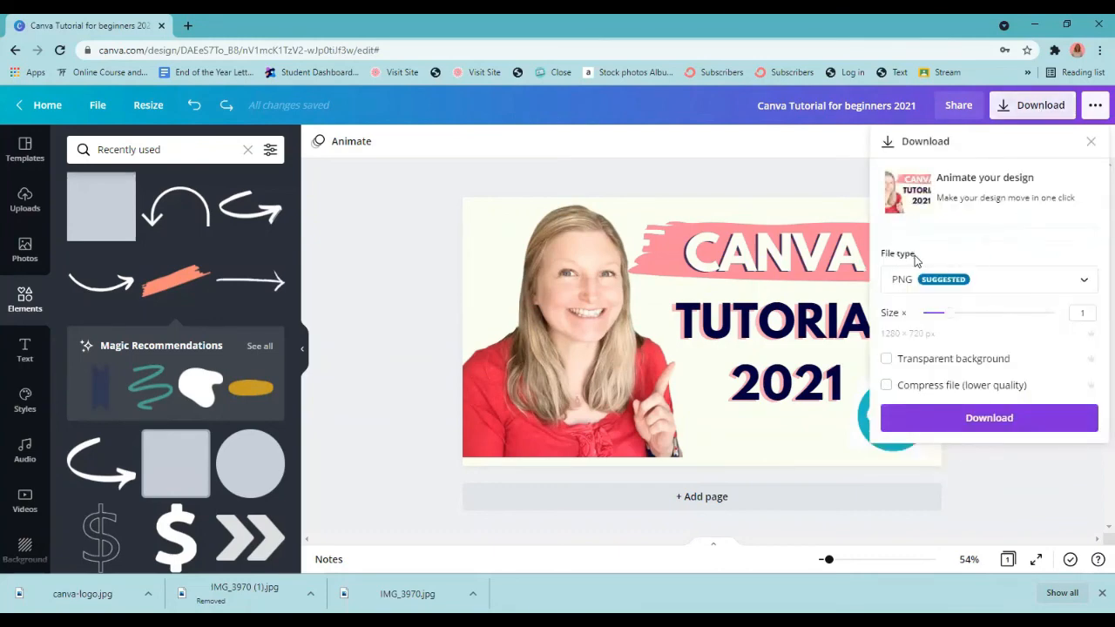
pyautogui.click(997, 281)
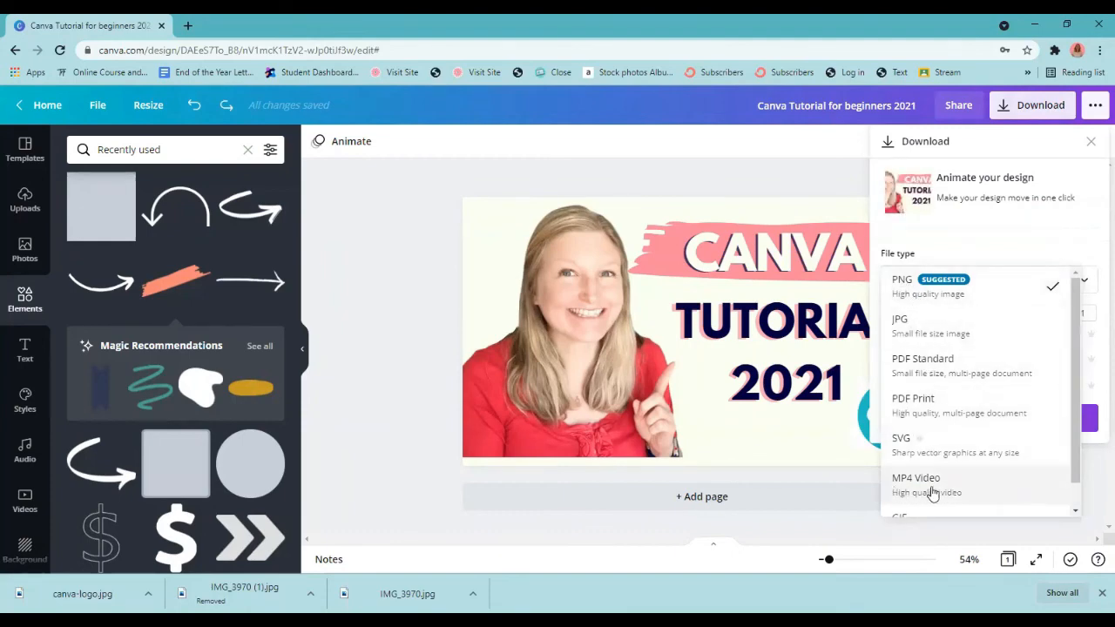
pyautogui.scroll(-1, 975, 455)
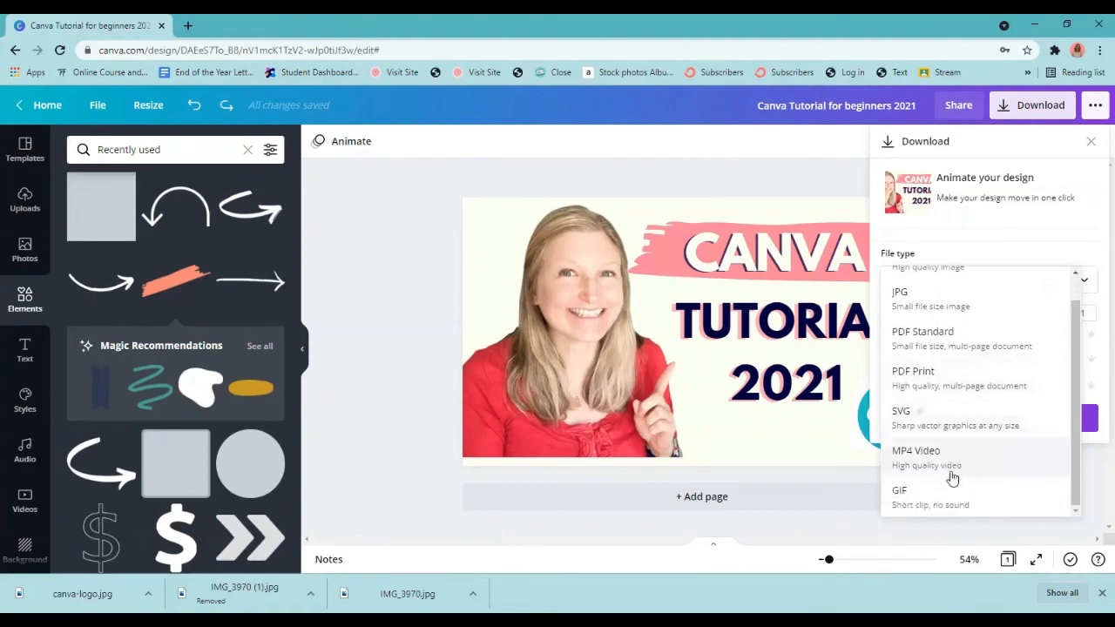
pyautogui.scroll(1, 930, 331)
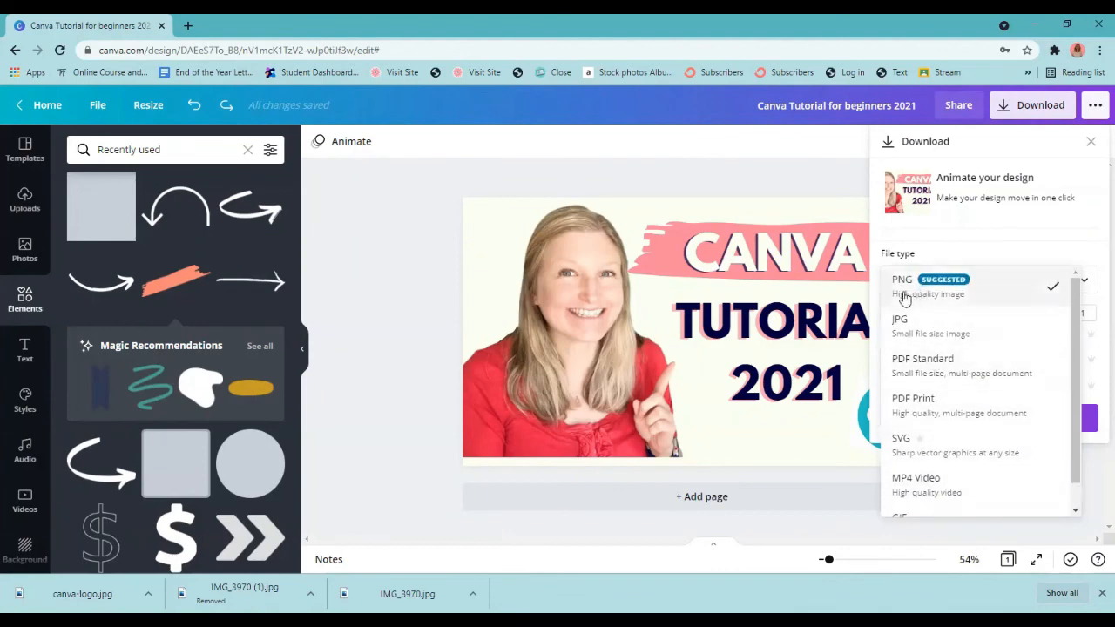
pyautogui.click(902, 296)
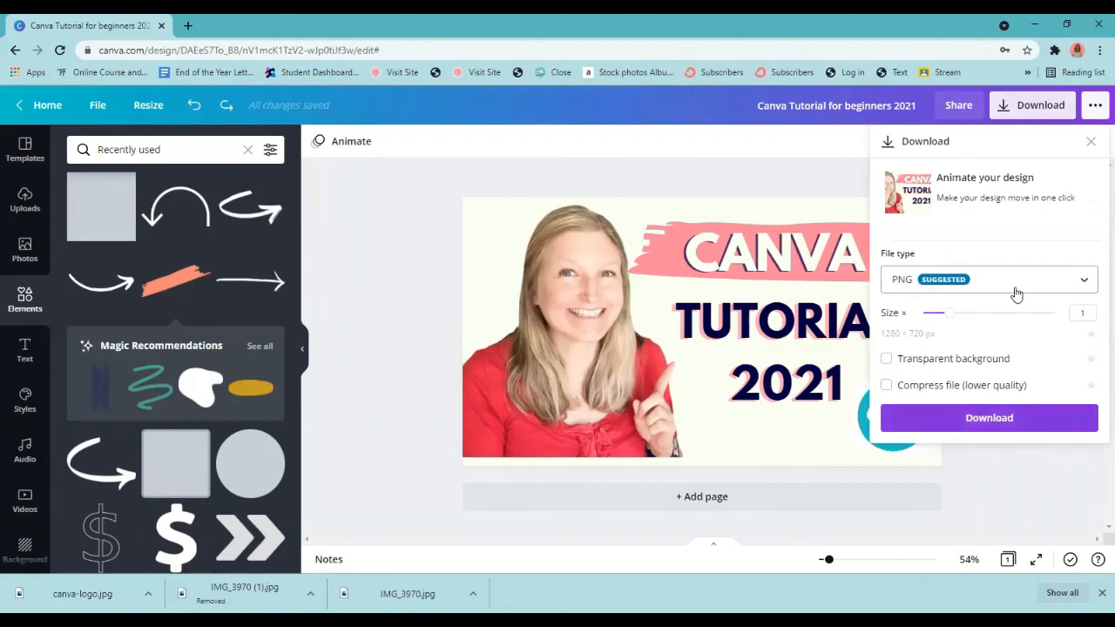
pyautogui.click(988, 421)
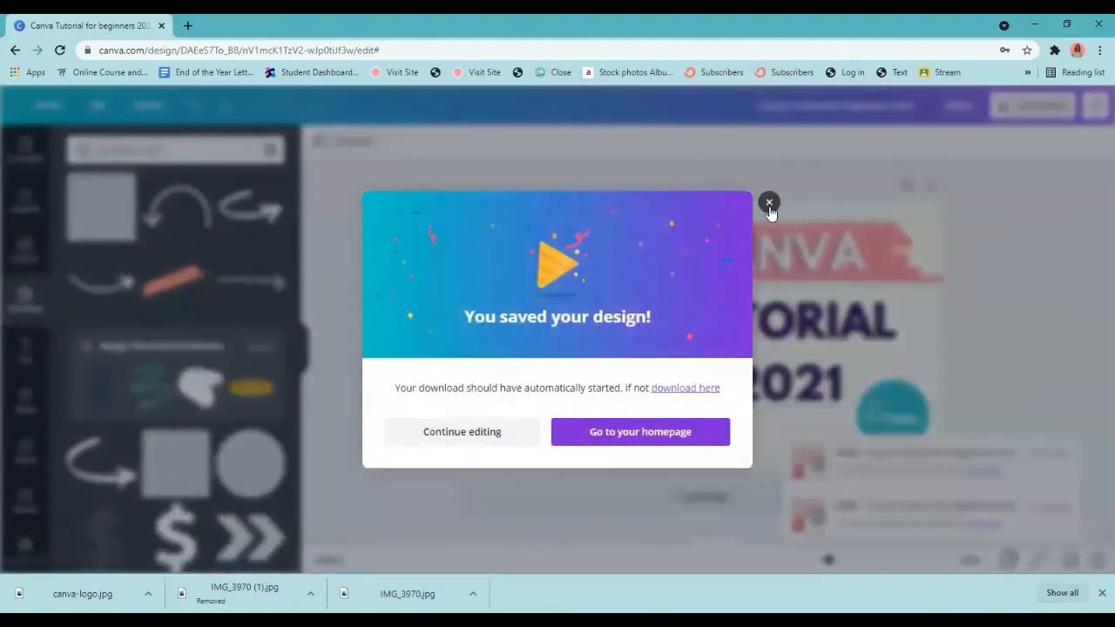
pyautogui.click(768, 203)
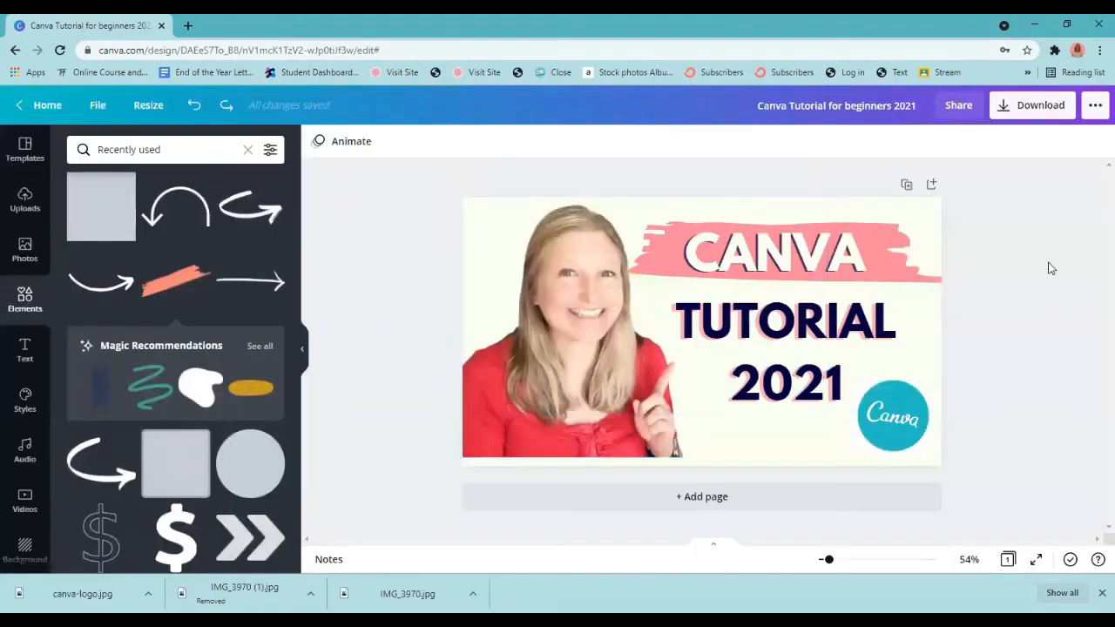